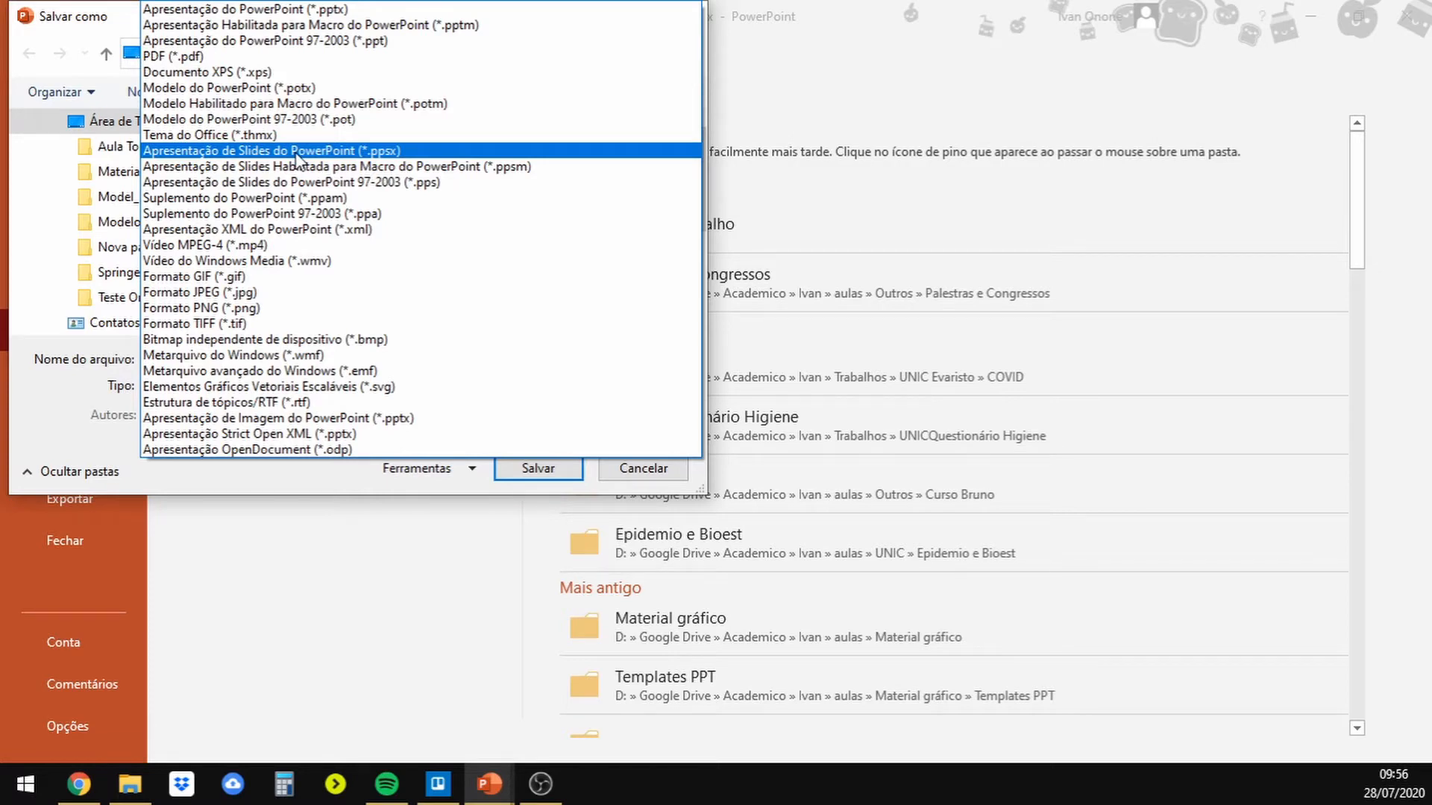
# - Save the presentation to the desktop as Teste PPT.ppsx in the PowerPoint slide show format
pyautogui.click(299, 152)
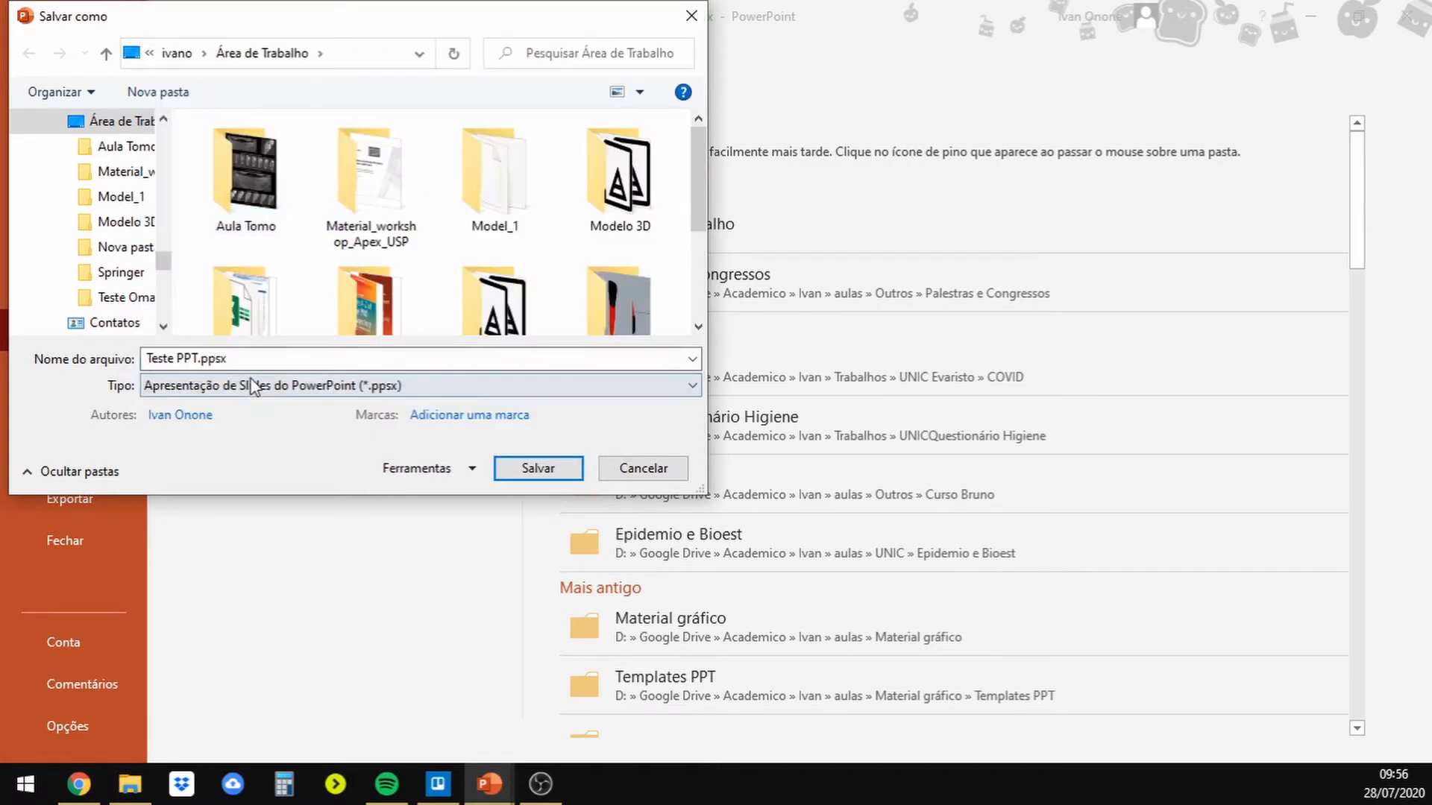
pyautogui.click(526, 469)
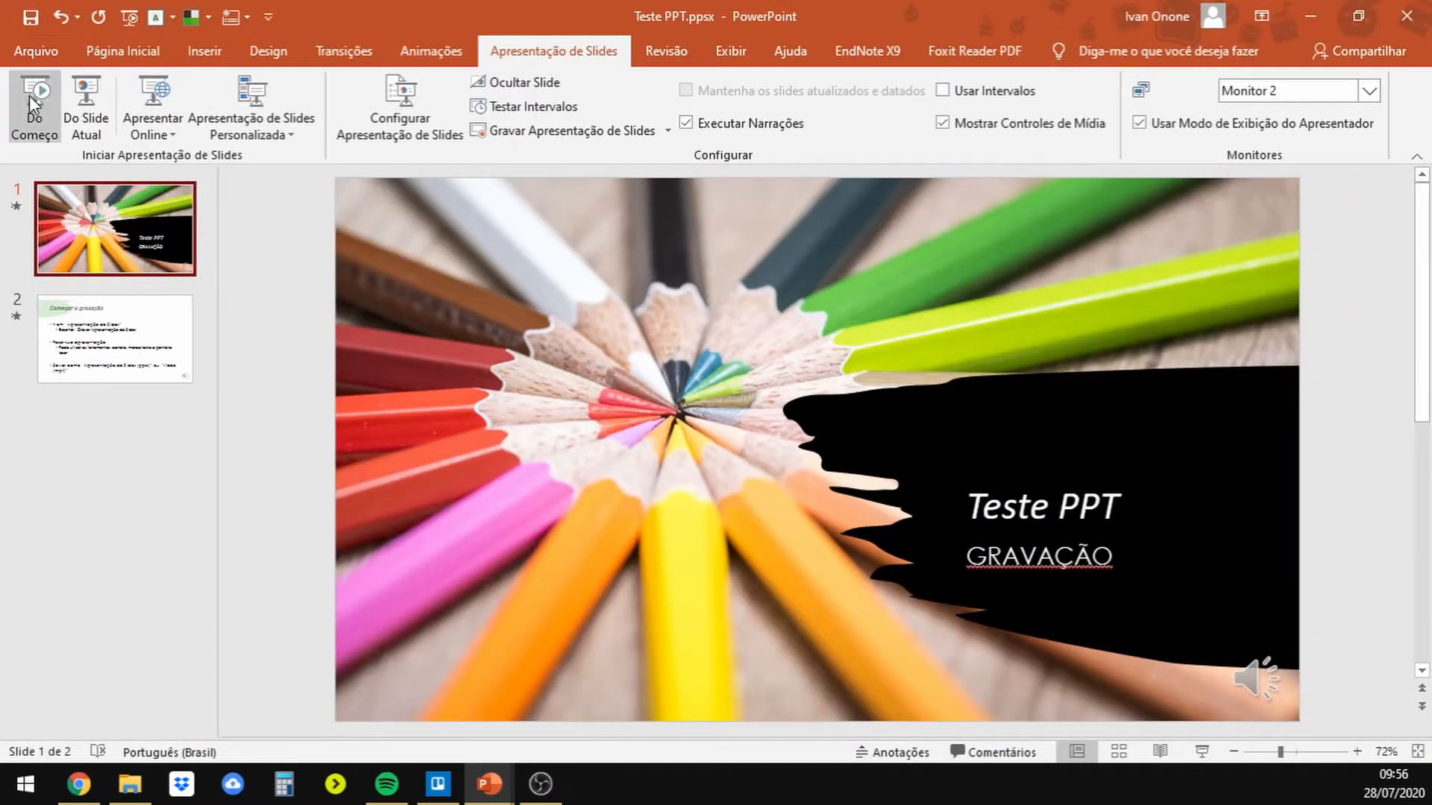
# - Save a copy of the presentation to the desktop as the MPEG-4 video Teste PPT.mp4
pyautogui.click(47, 56)
pyautogui.click(62, 334)
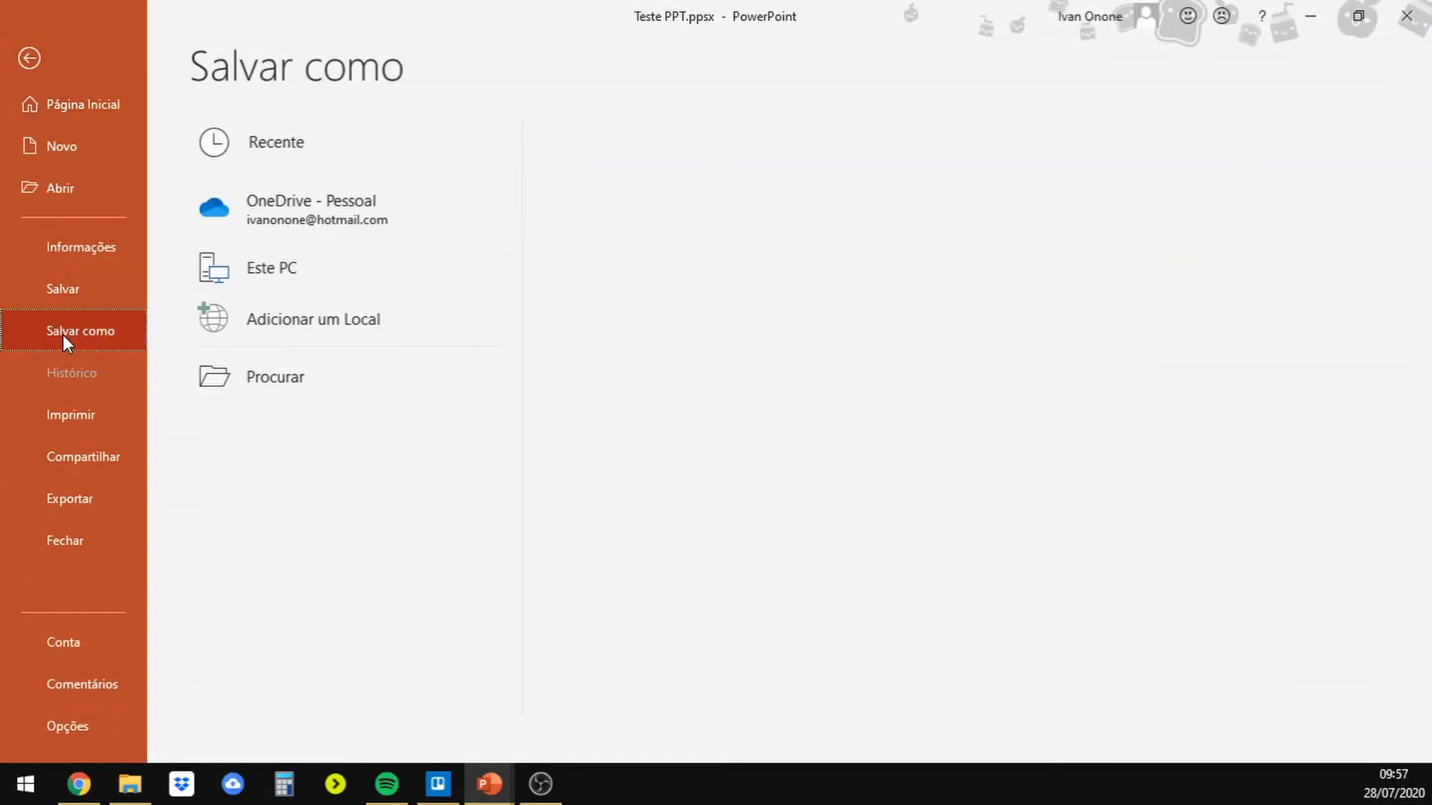
pyautogui.doubleClick(402, 267)
pyautogui.click(351, 389)
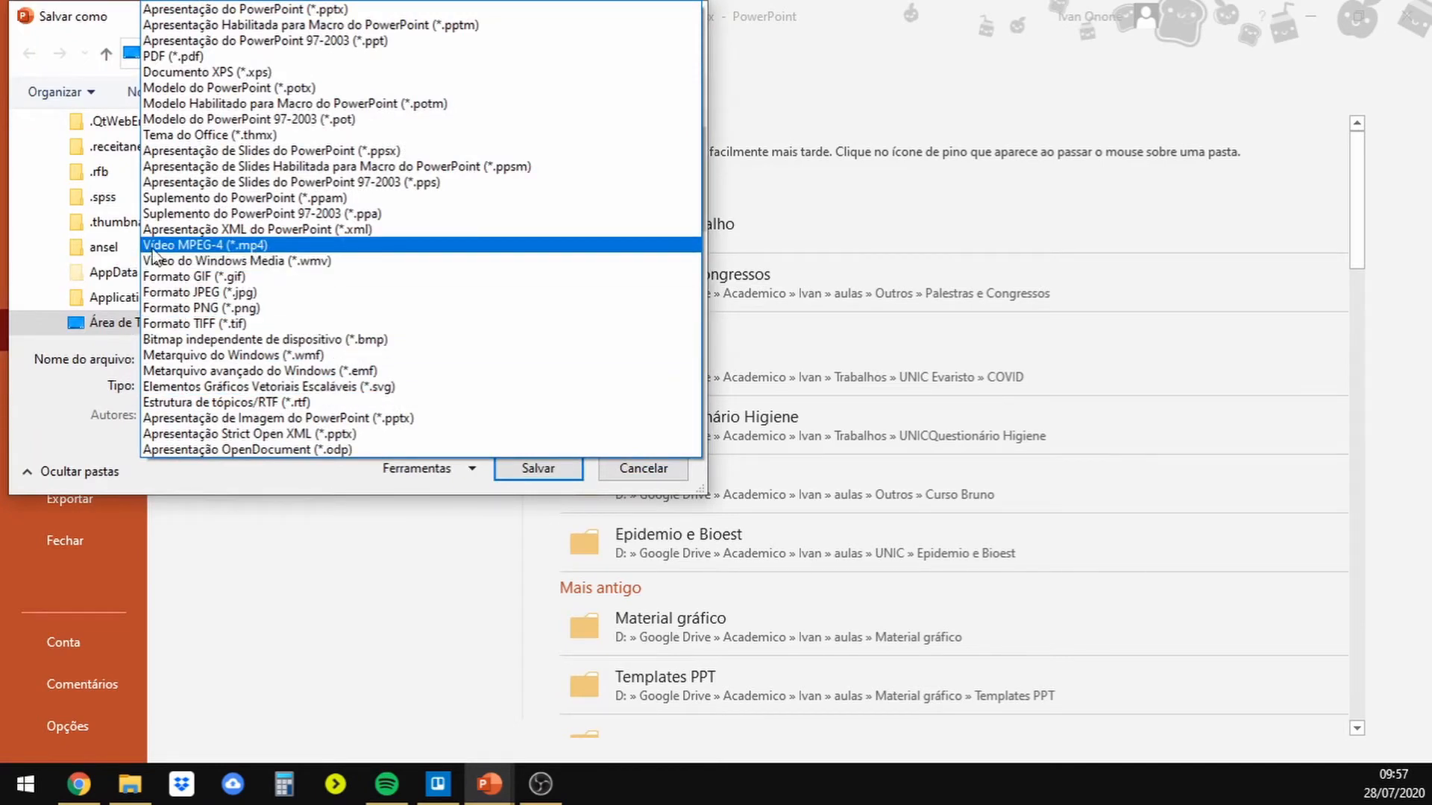
pyautogui.click(242, 246)
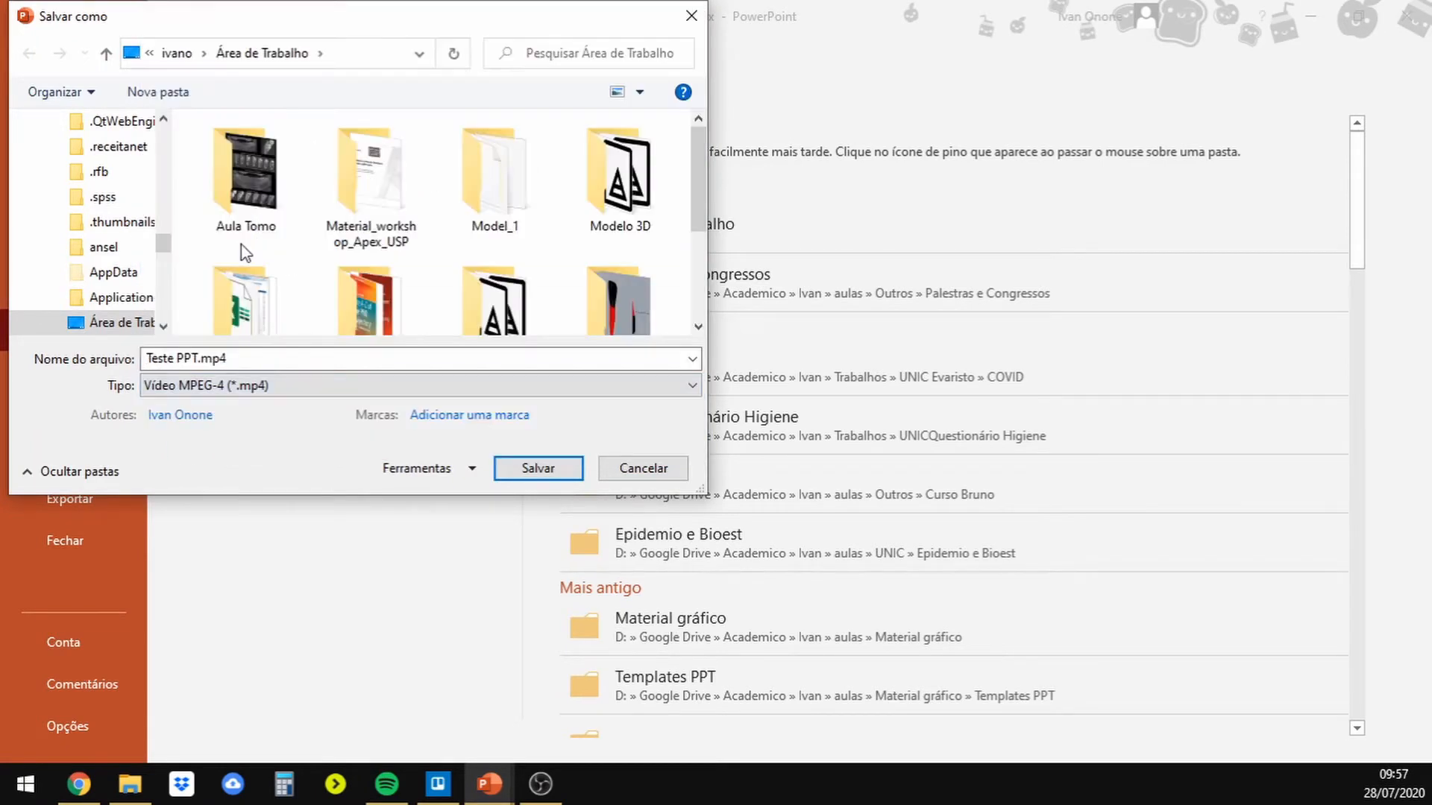
pyautogui.click(522, 468)
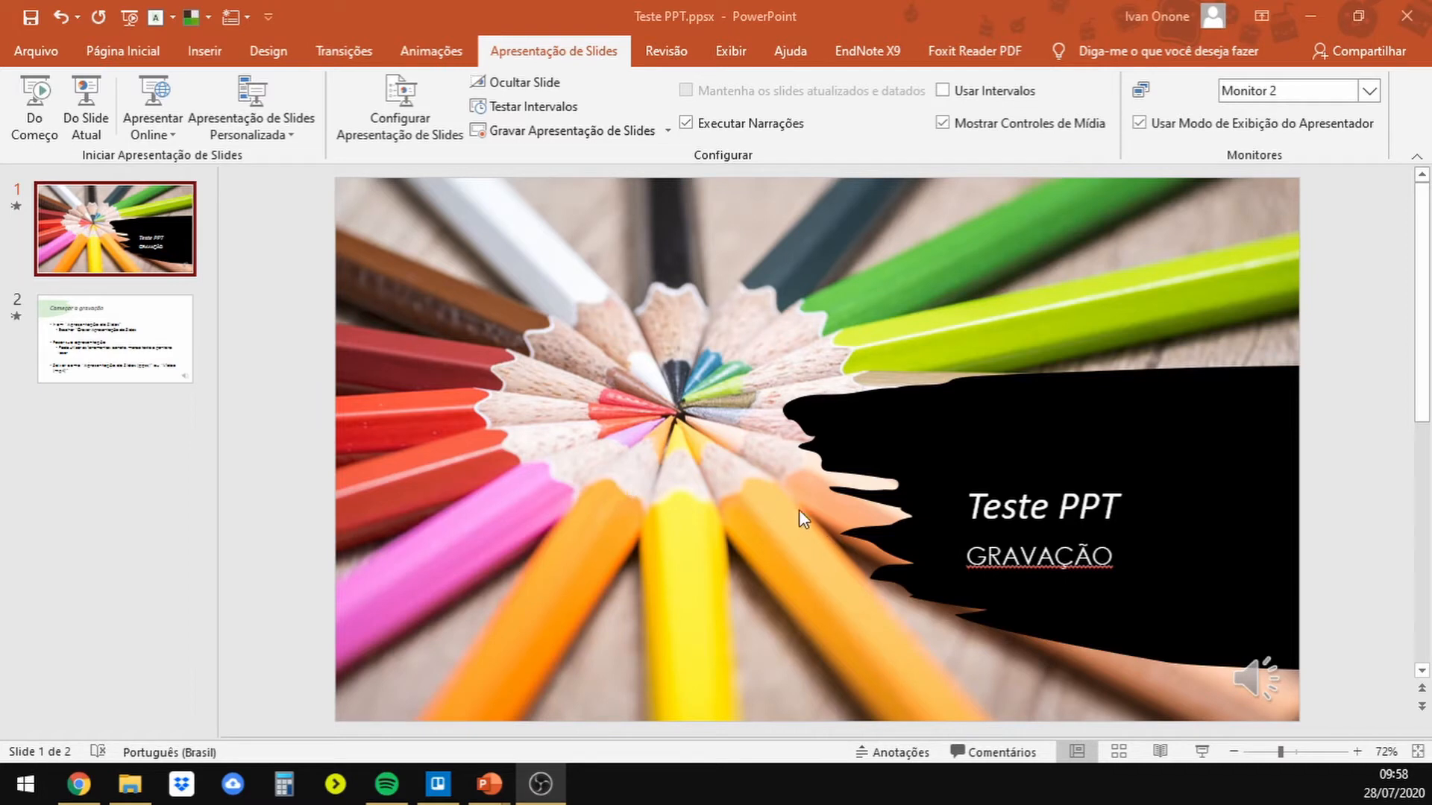
# - Clear the open windows off the desktop and place the Teste PPT.ppsx and Teste PPT.mp4 files side by side
pyautogui.click(1316, 15)
pyautogui.click(1298, 10)
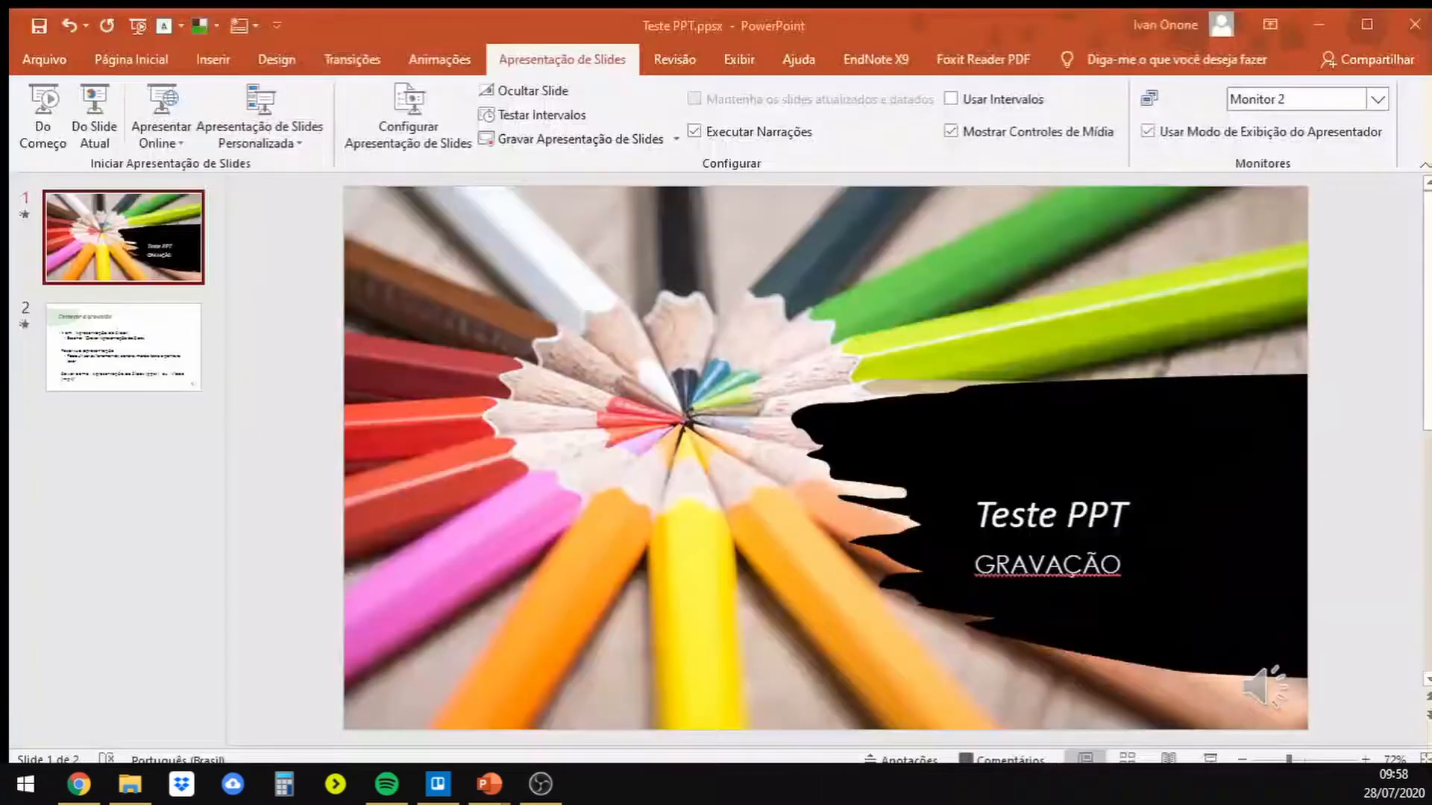
pyautogui.hotkey('alt', 'Tab')
pyautogui.click(1403, 10)
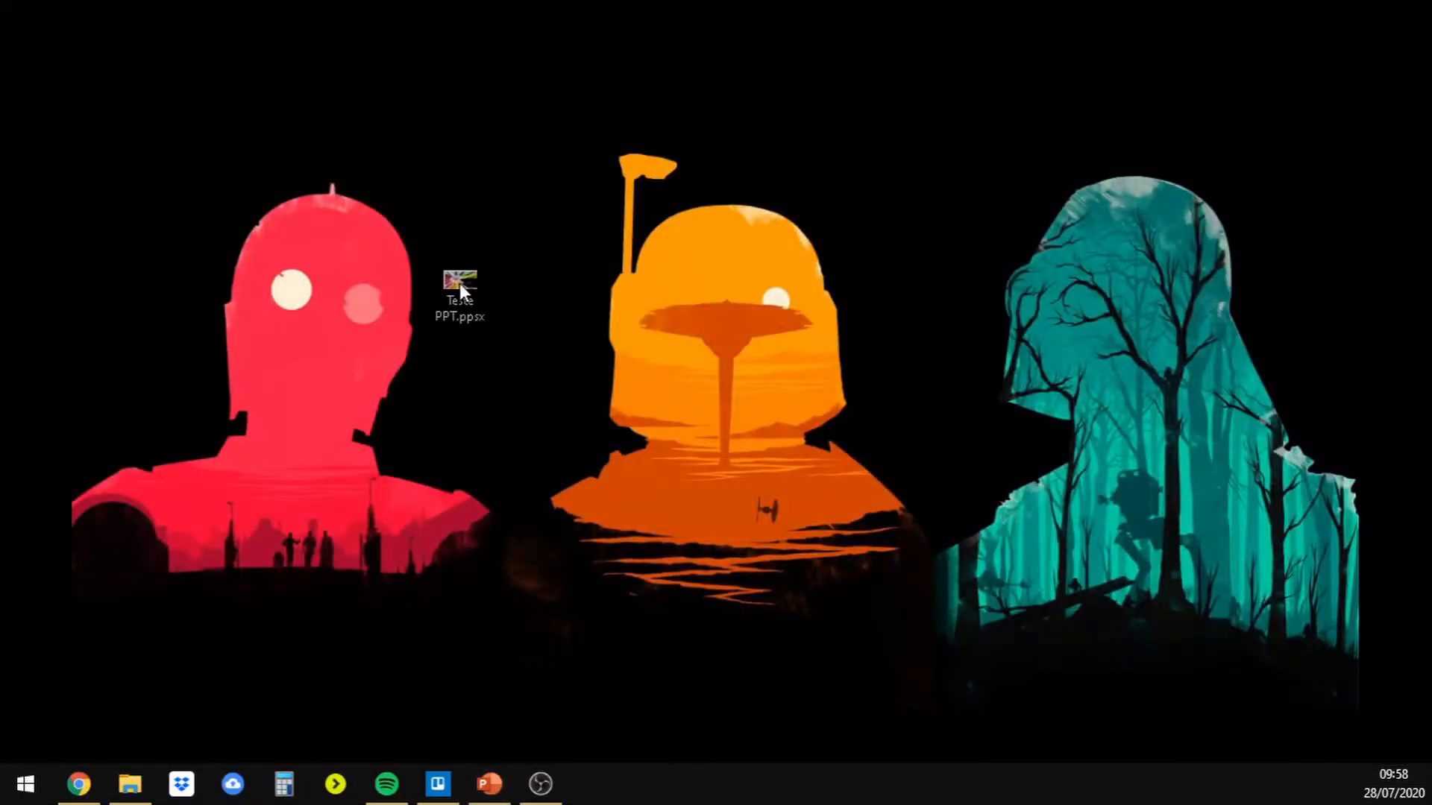
pyautogui.moveTo(791, 158); pyautogui.dragTo(907, 124)
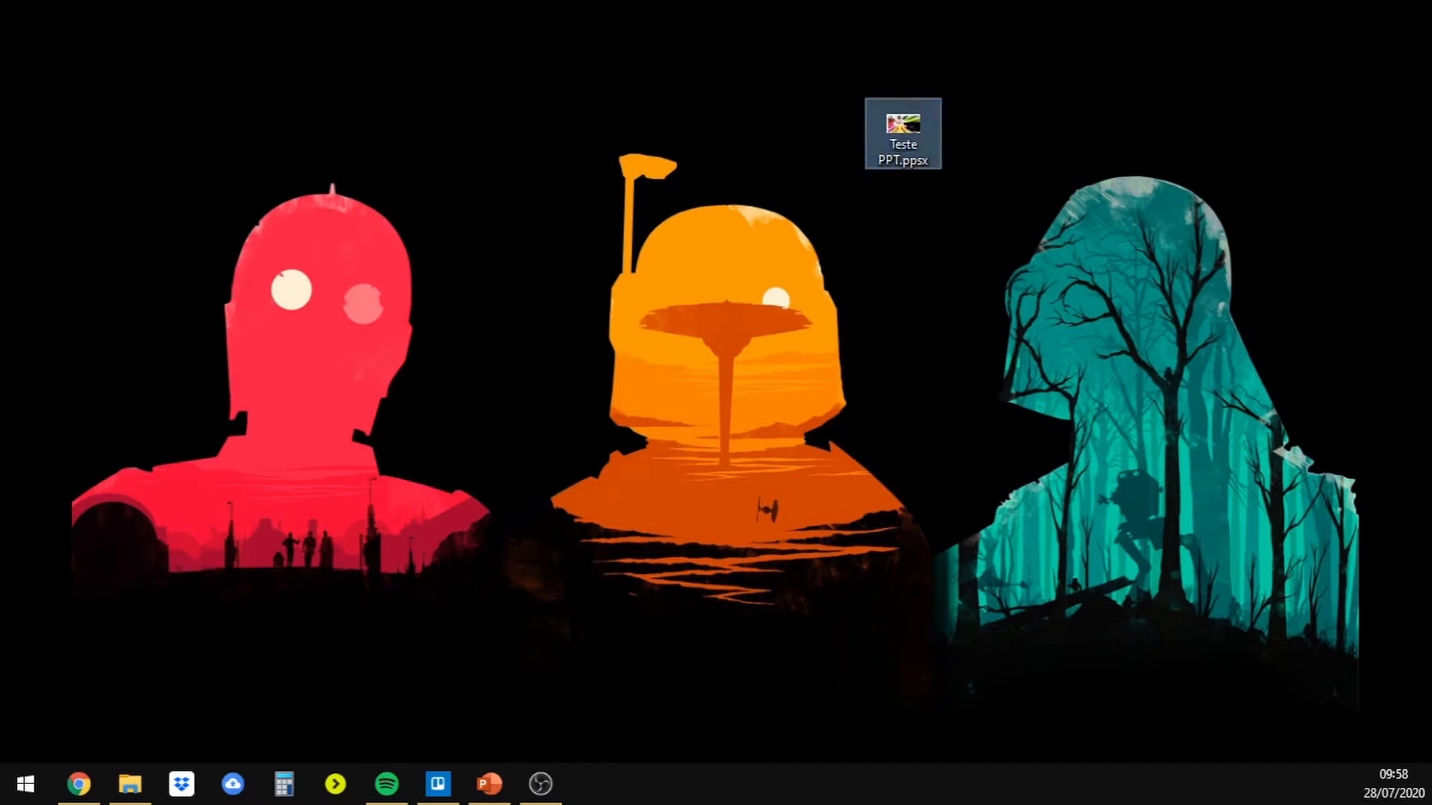
pyautogui.click(928, 239)
pyautogui.moveTo(790, 105); pyautogui.dragTo(804, 137)
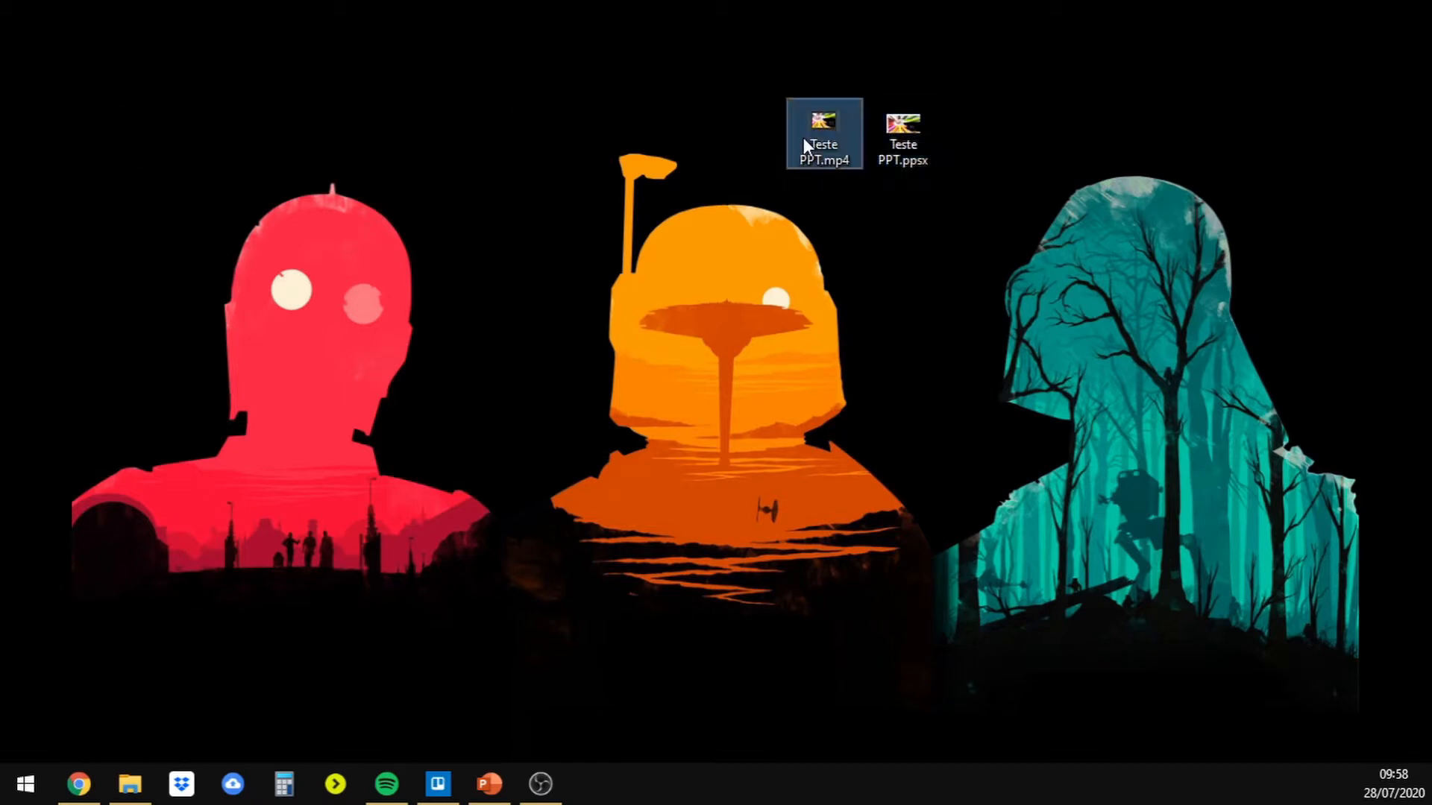
# - Play back the Teste PPT.ppsx slide show and the Teste PPT.mp4 video, closing the media player at the end
pyautogui.click(907, 128)
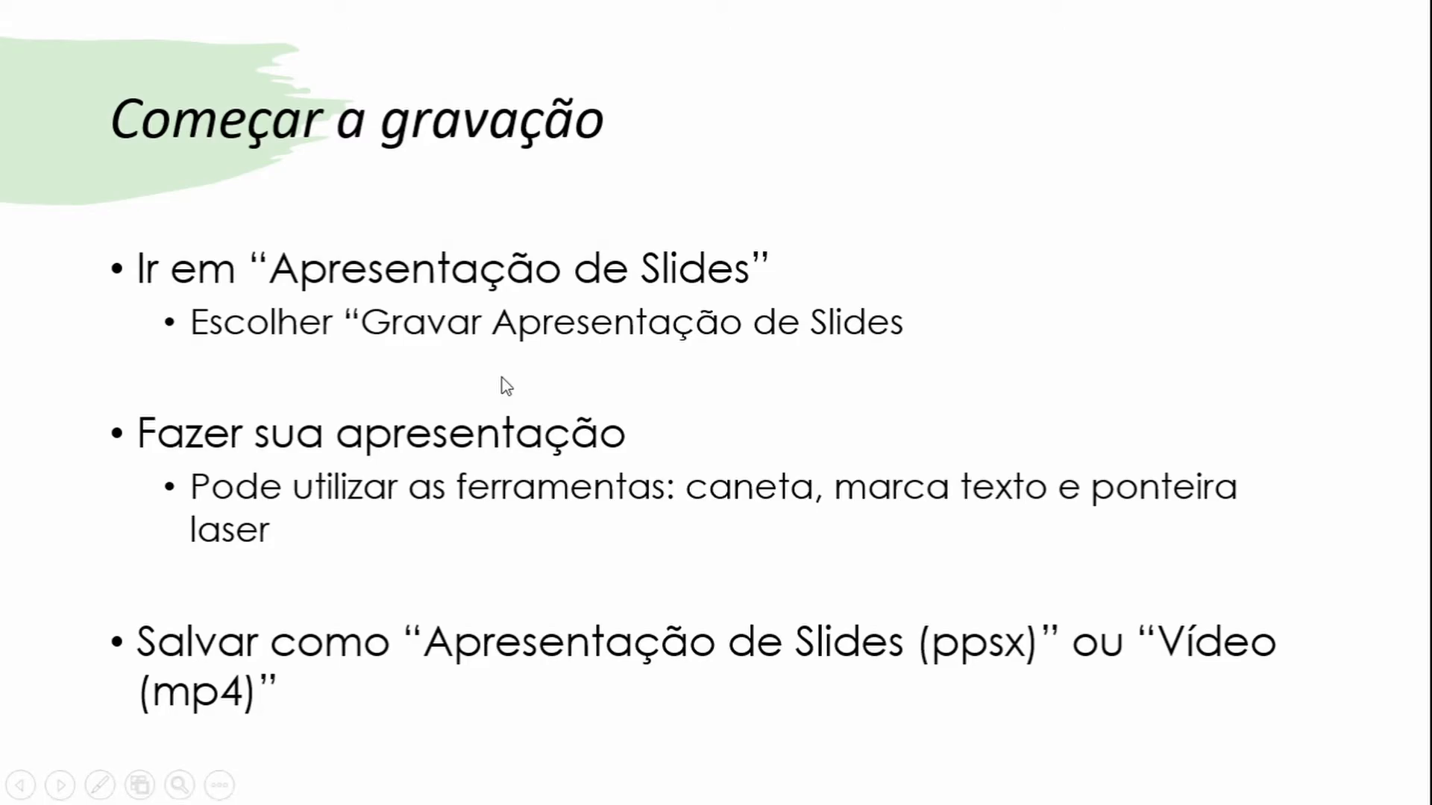
pyautogui.press('Left')
pyautogui.press('Right')
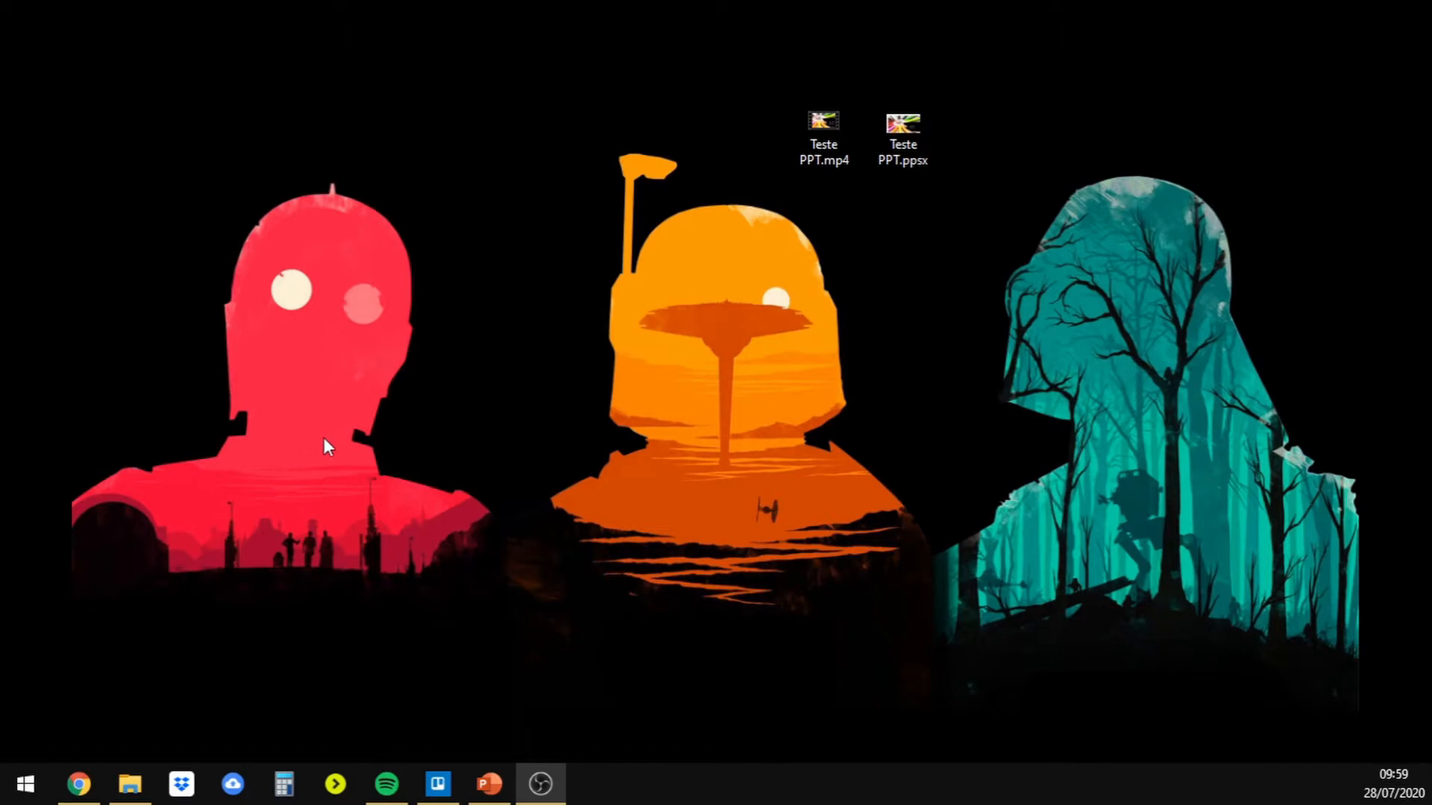
pyautogui.doubleClick(834, 144)
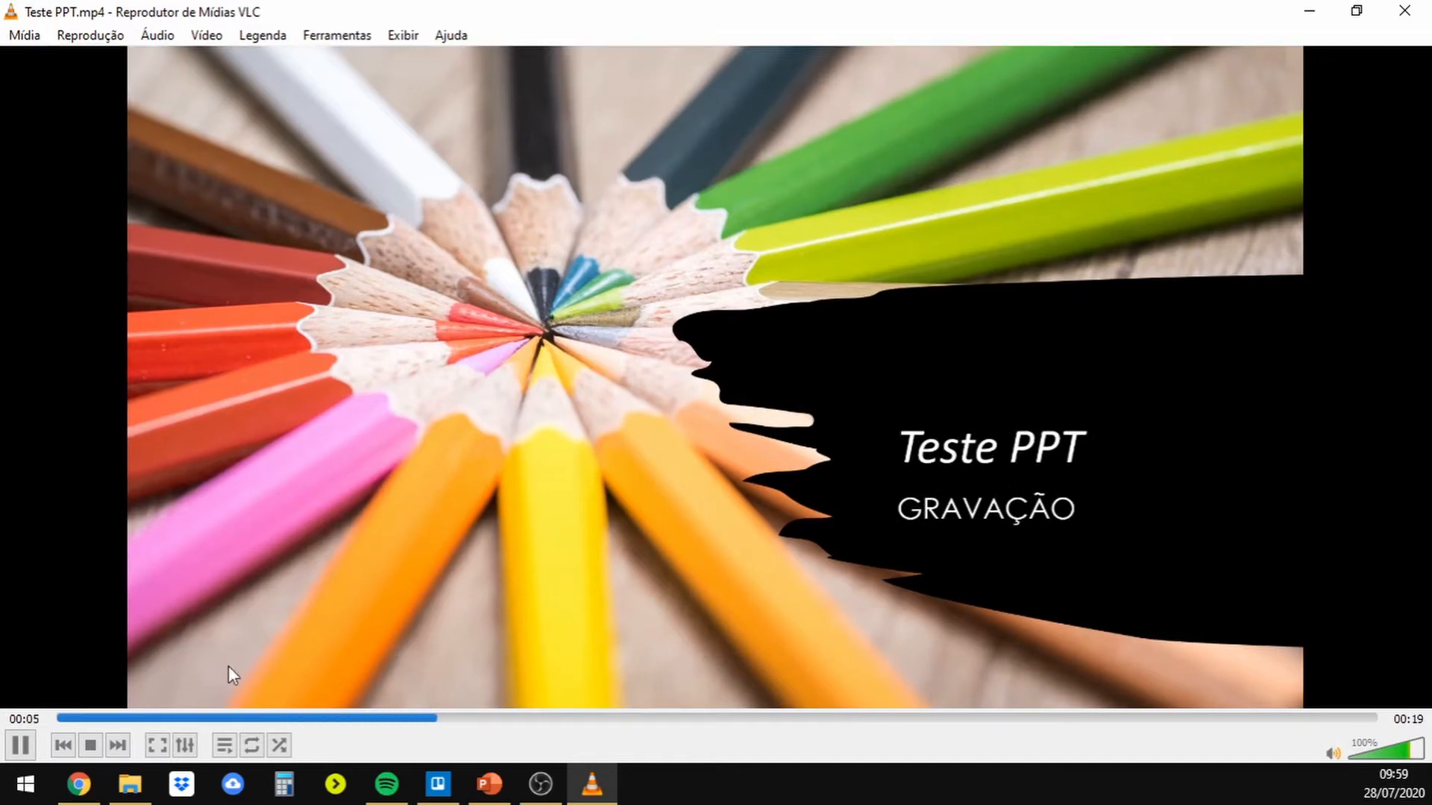
pyautogui.click(1403, 11)
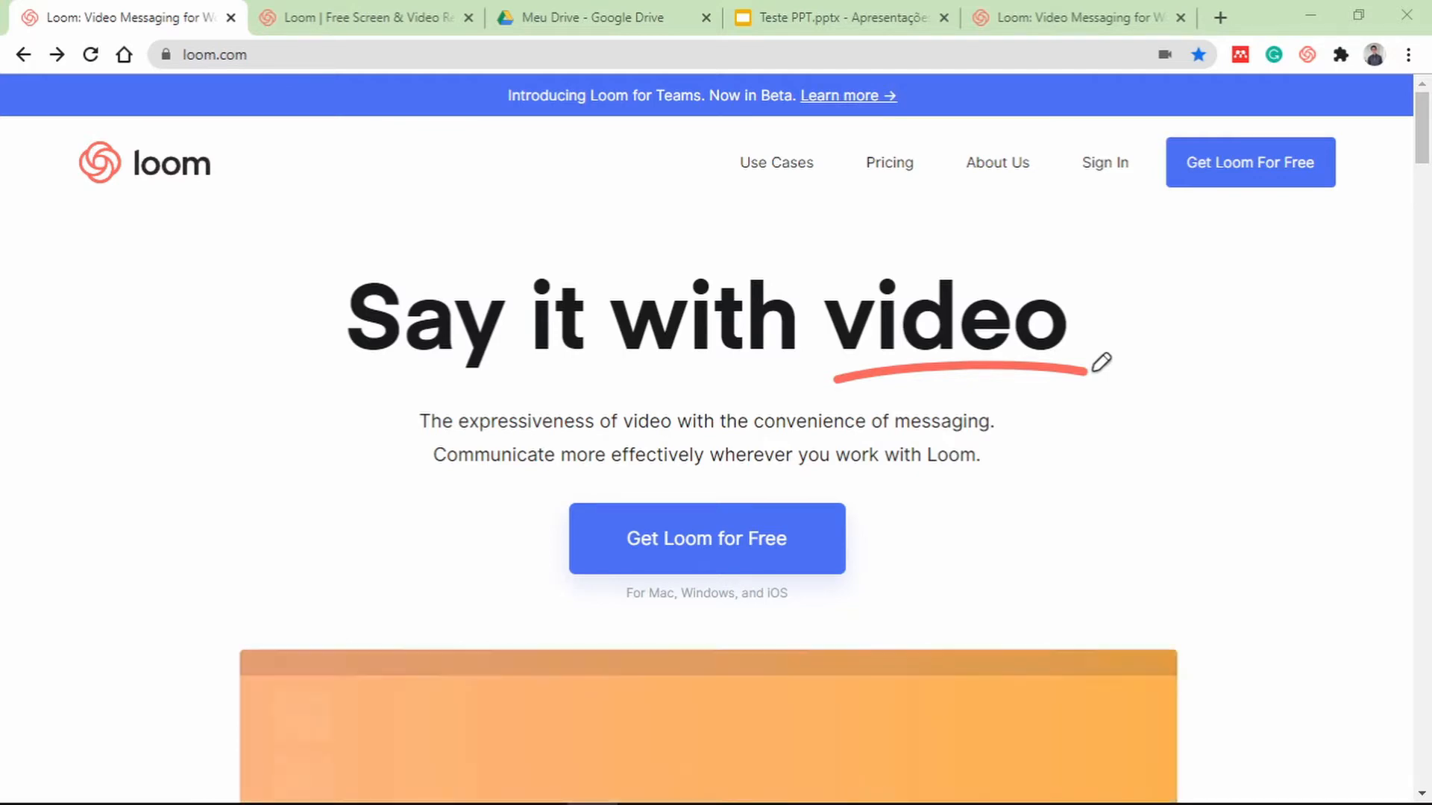
# - Bring the Loom desktop recorder window over the Loom website in Chrome and close it
pyautogui.moveTo(1, 201); pyautogui.dragTo(634, 177)
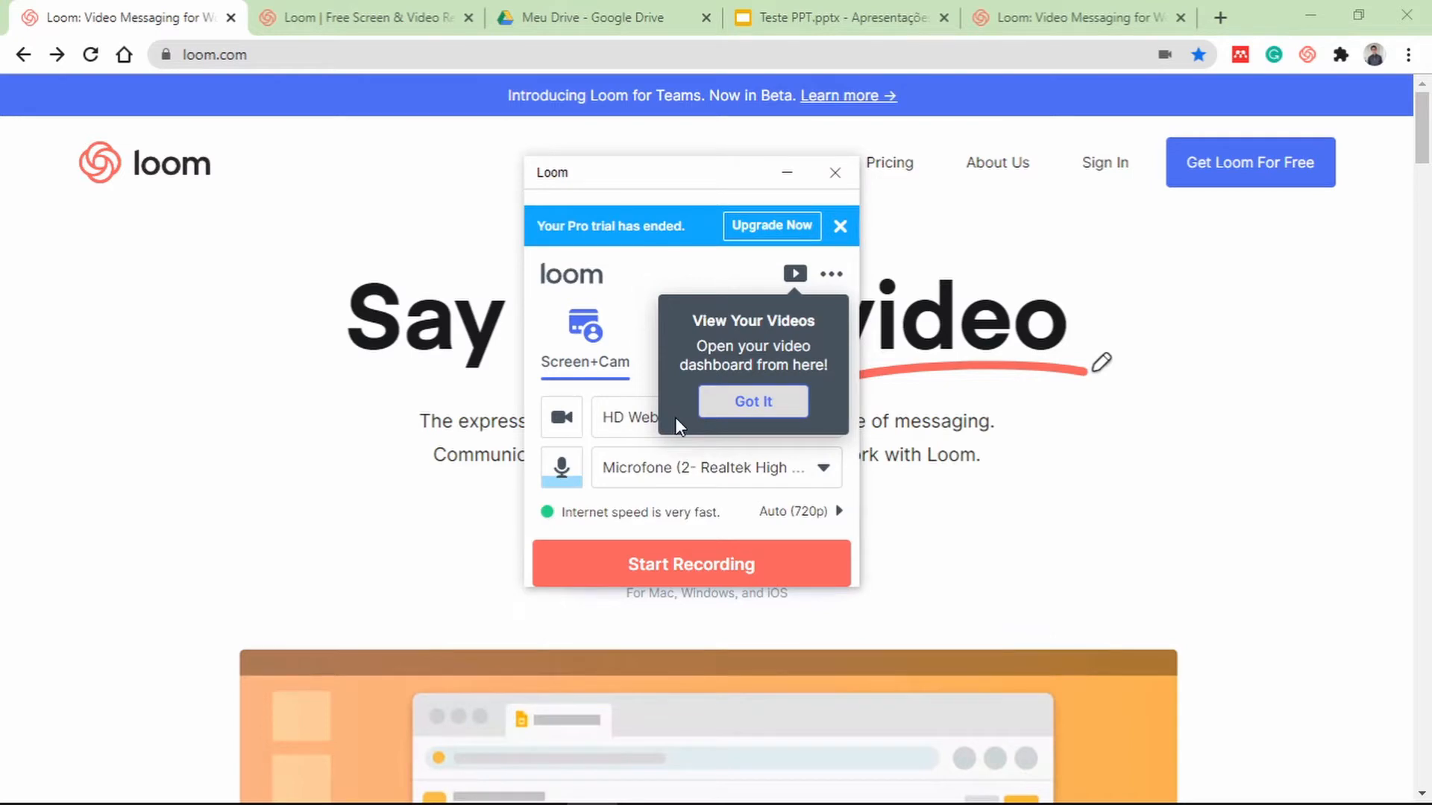
pyautogui.click(833, 176)
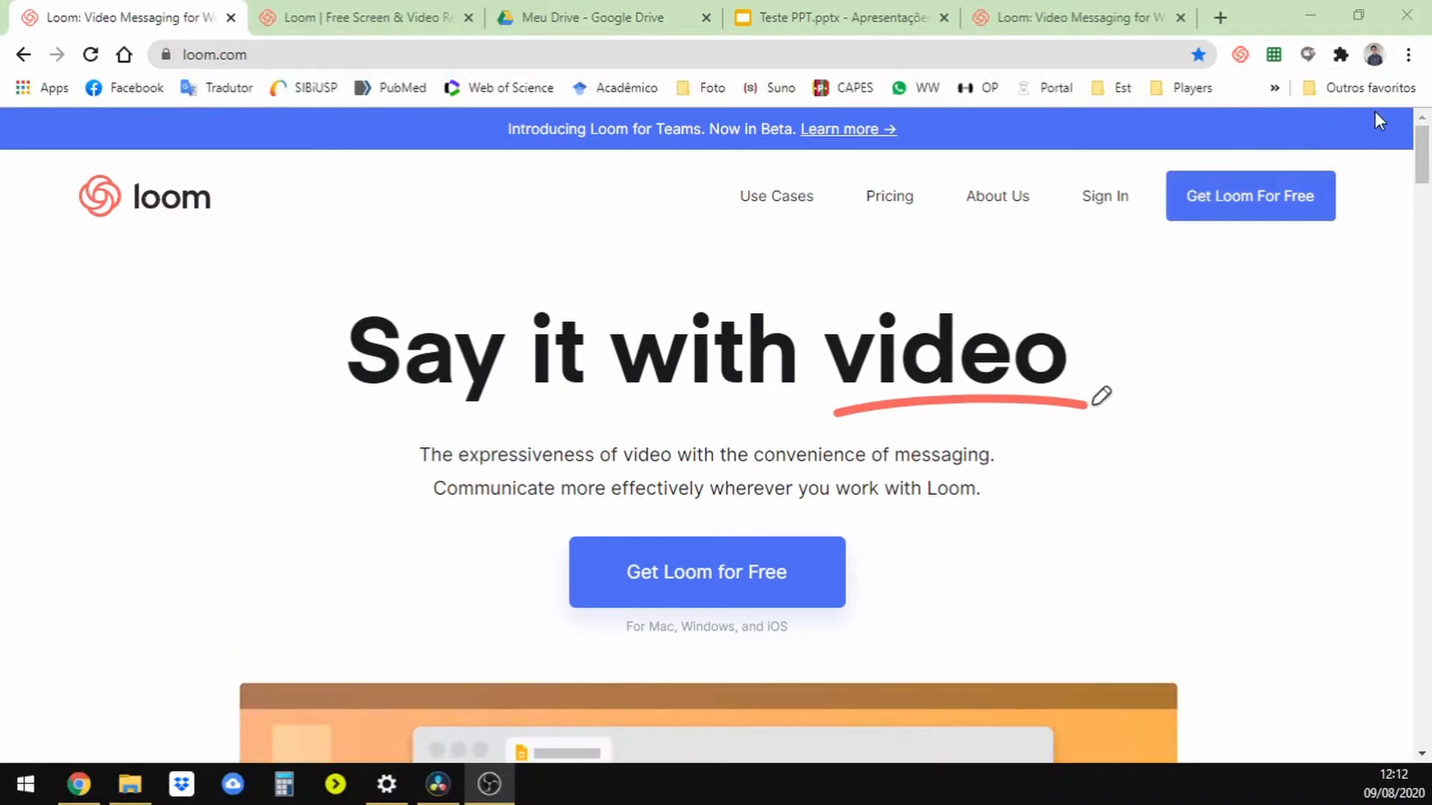
# - Open Chrome's extensions page and search the installed extensions for "loom"
pyautogui.click(1408, 54)
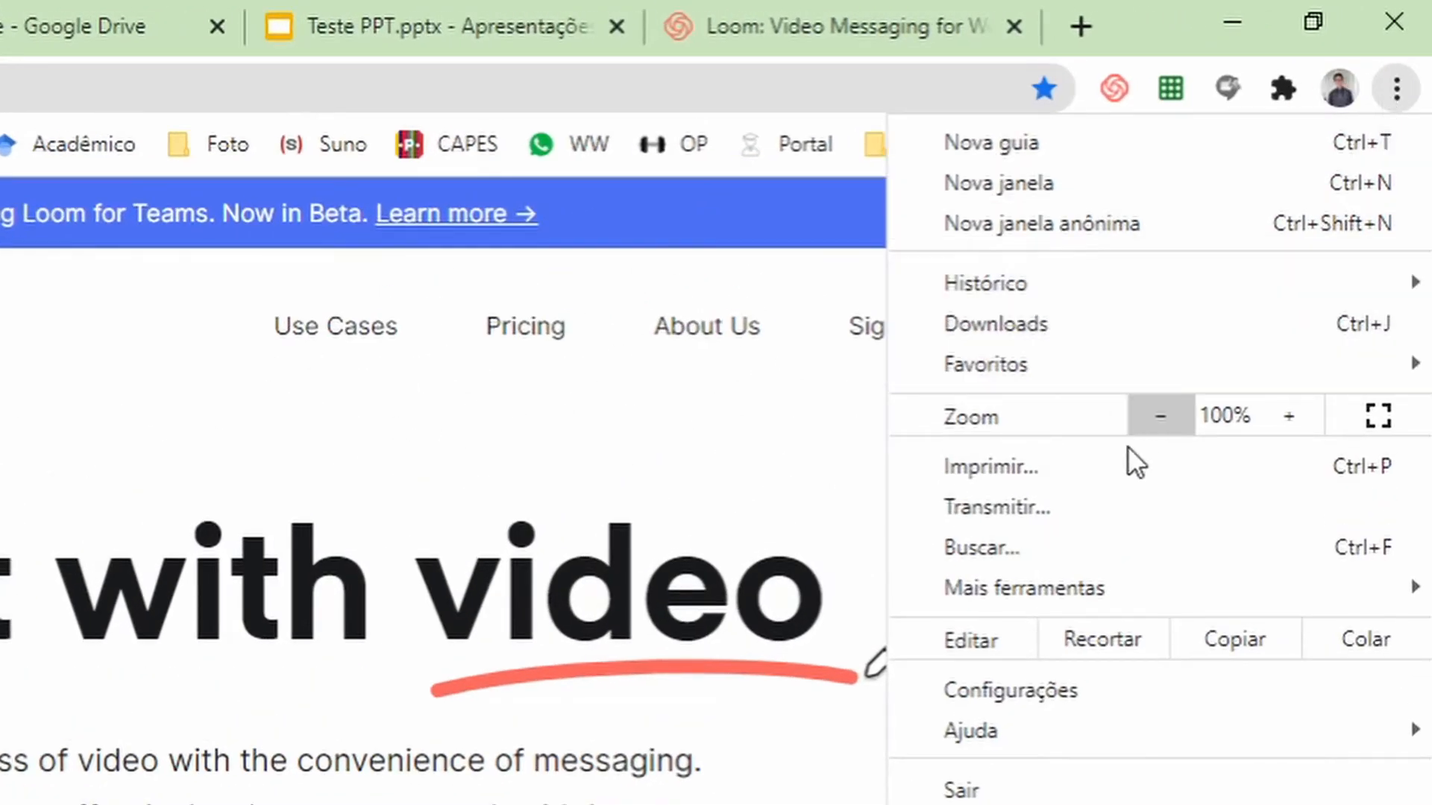
pyautogui.moveTo(1098, 585)
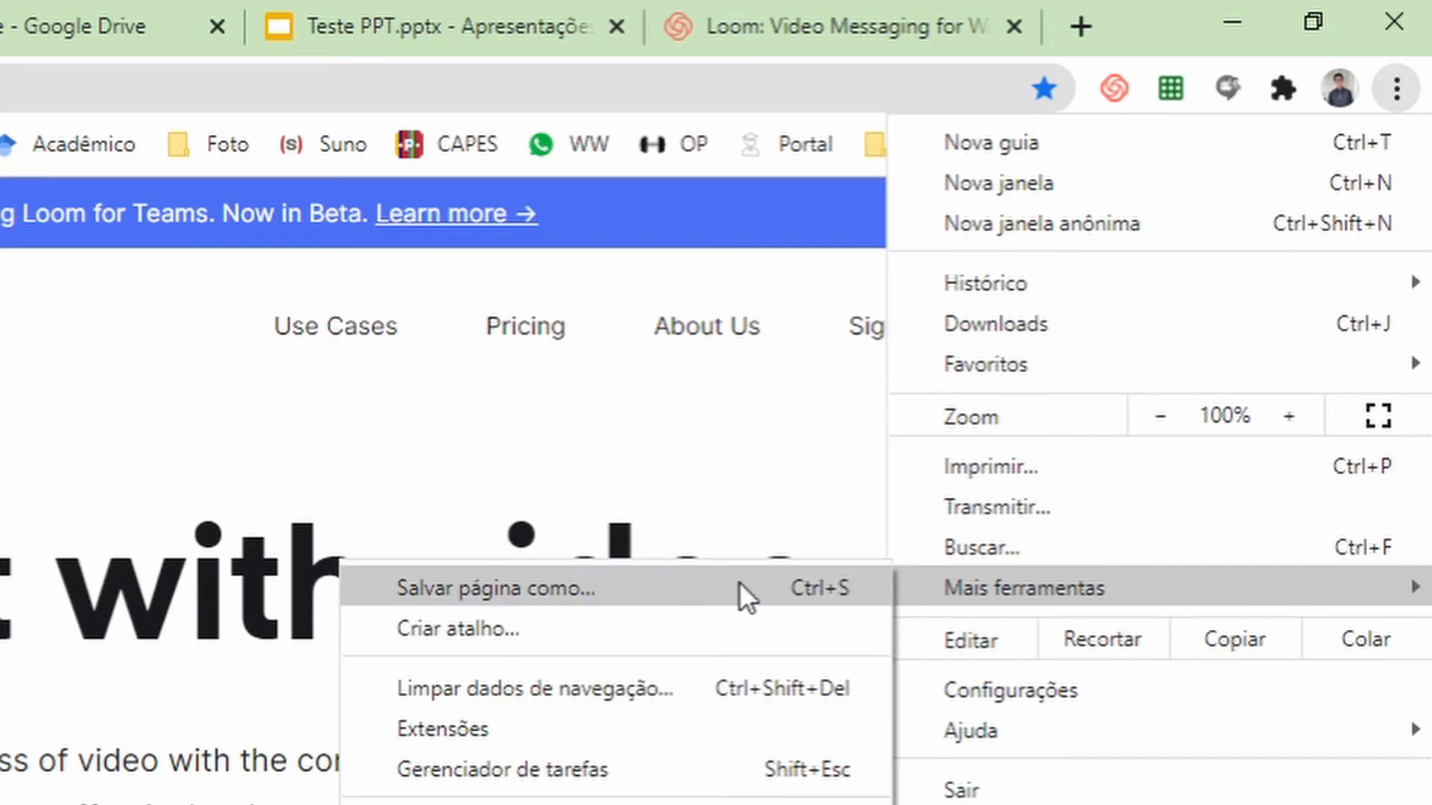
pyautogui.click(528, 723)
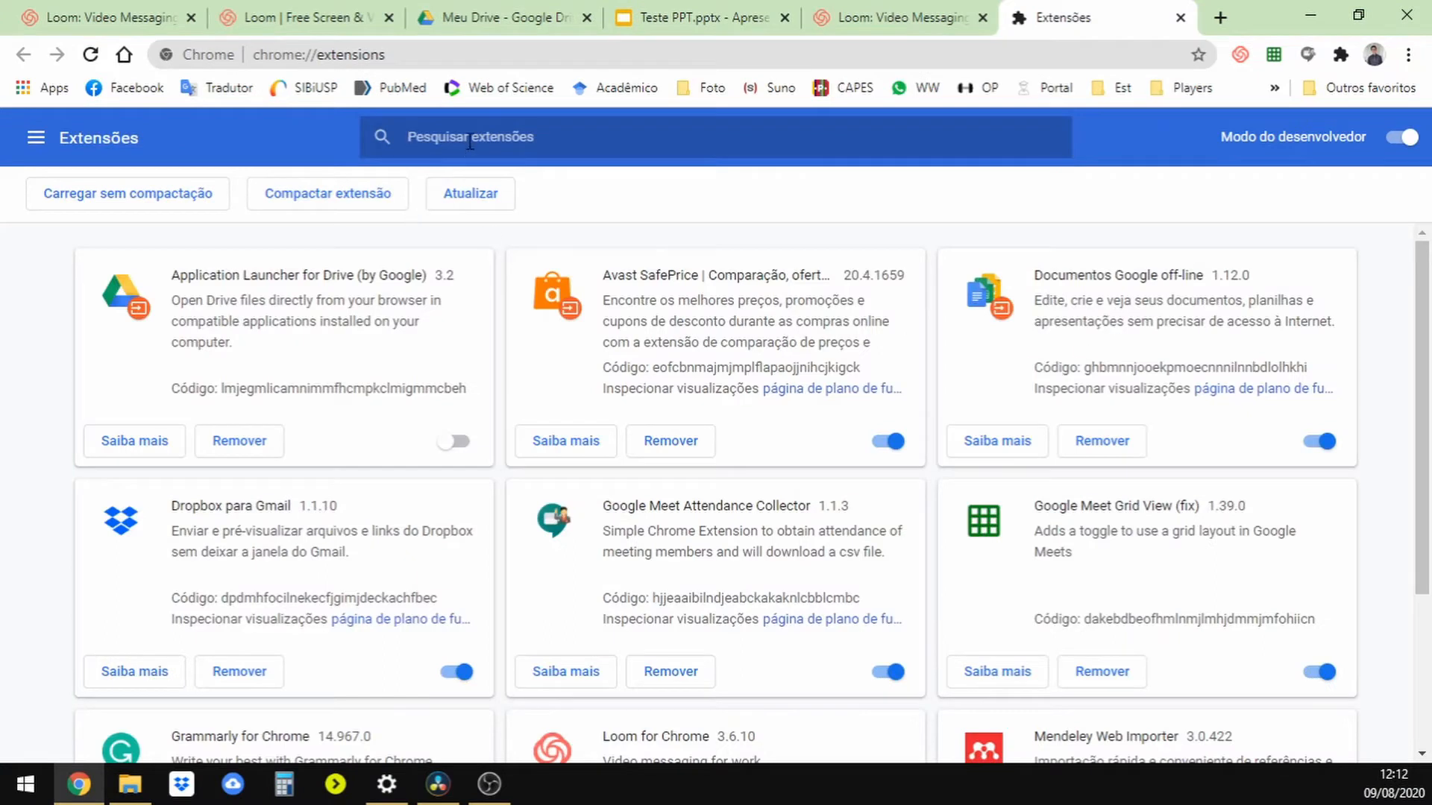
pyautogui.write('loom')
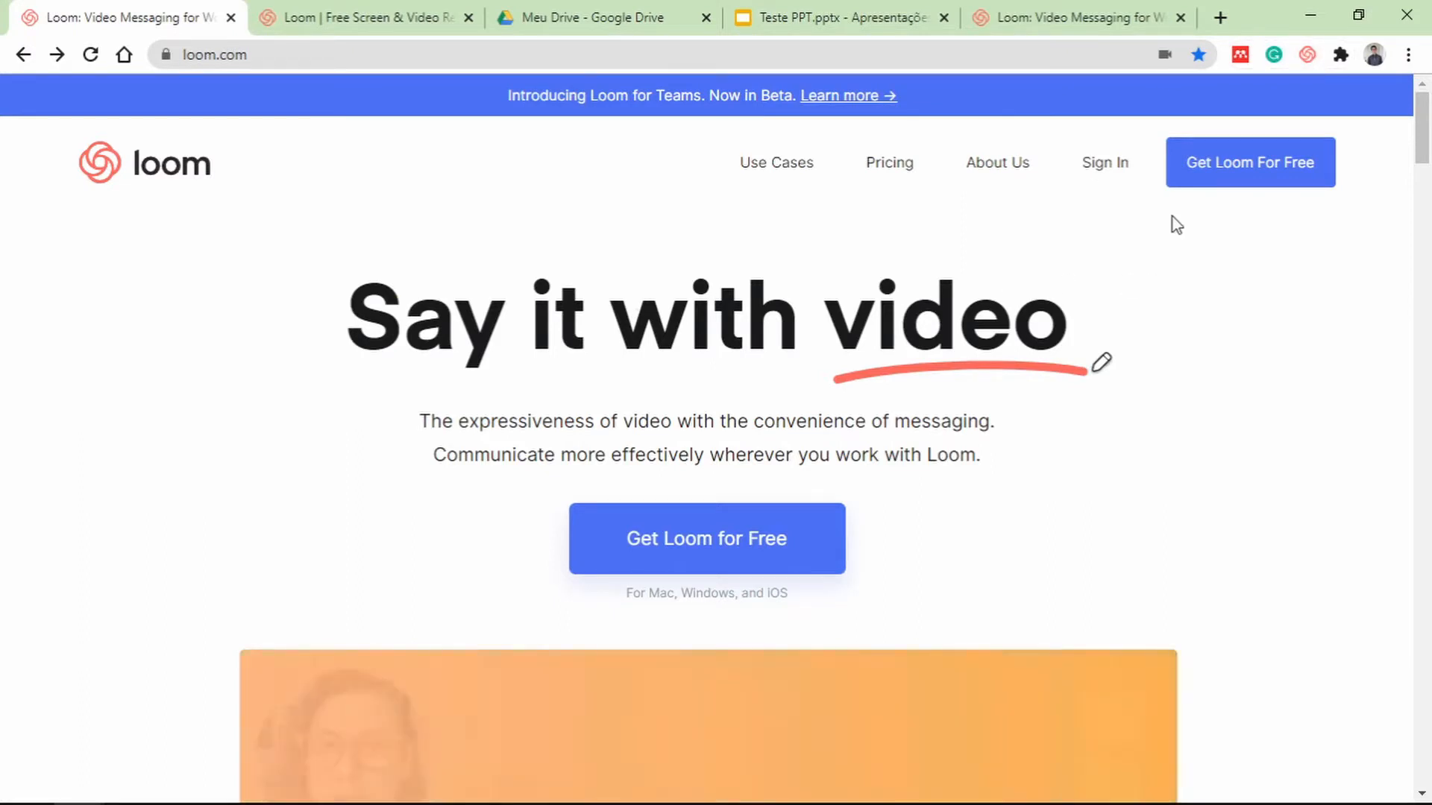
# - Open the Loom extension's recorder, set it to Screen Only, and remove the profile photo bubble from the recording
pyautogui.click(1308, 55)
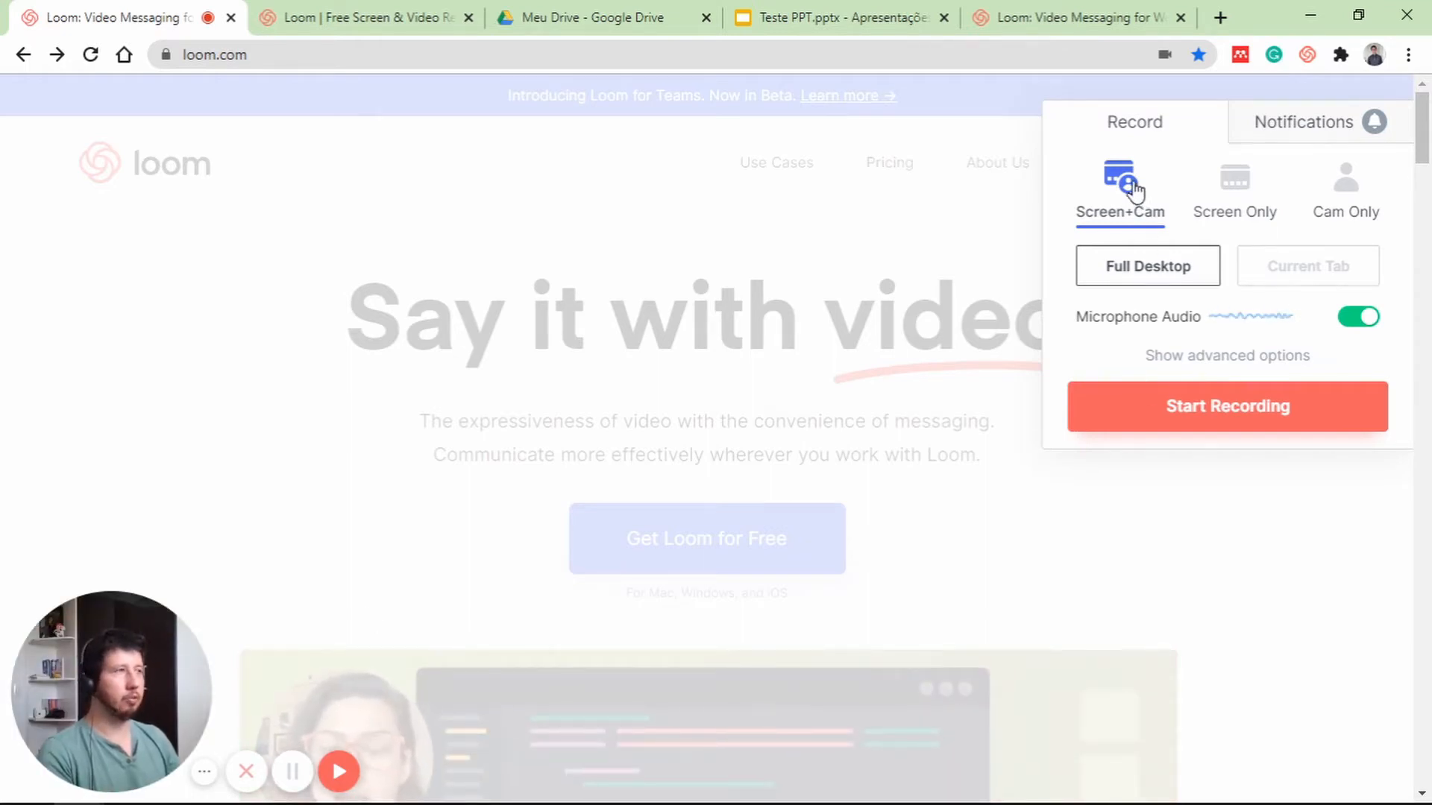
pyautogui.click(1247, 191)
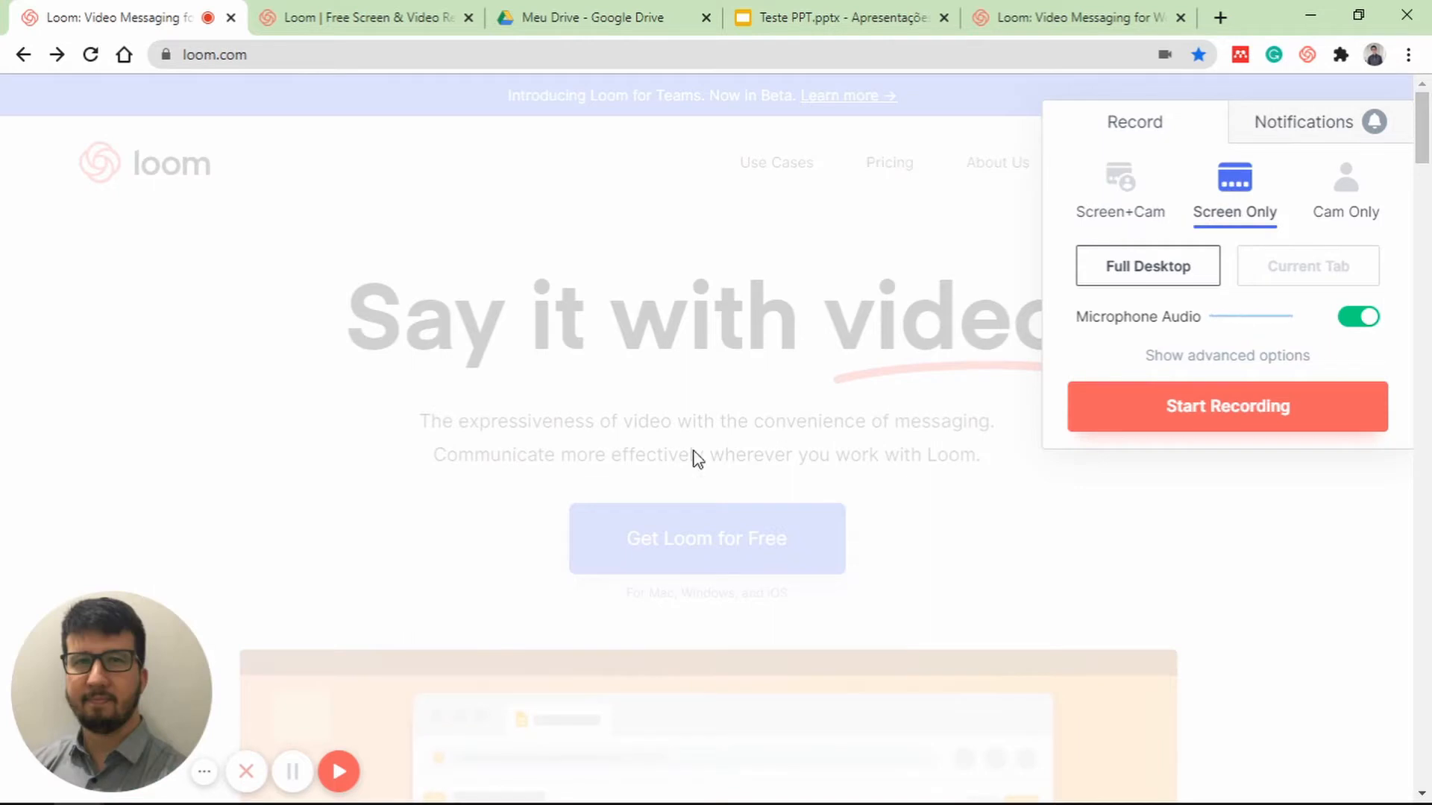
pyautogui.moveTo(112, 597)
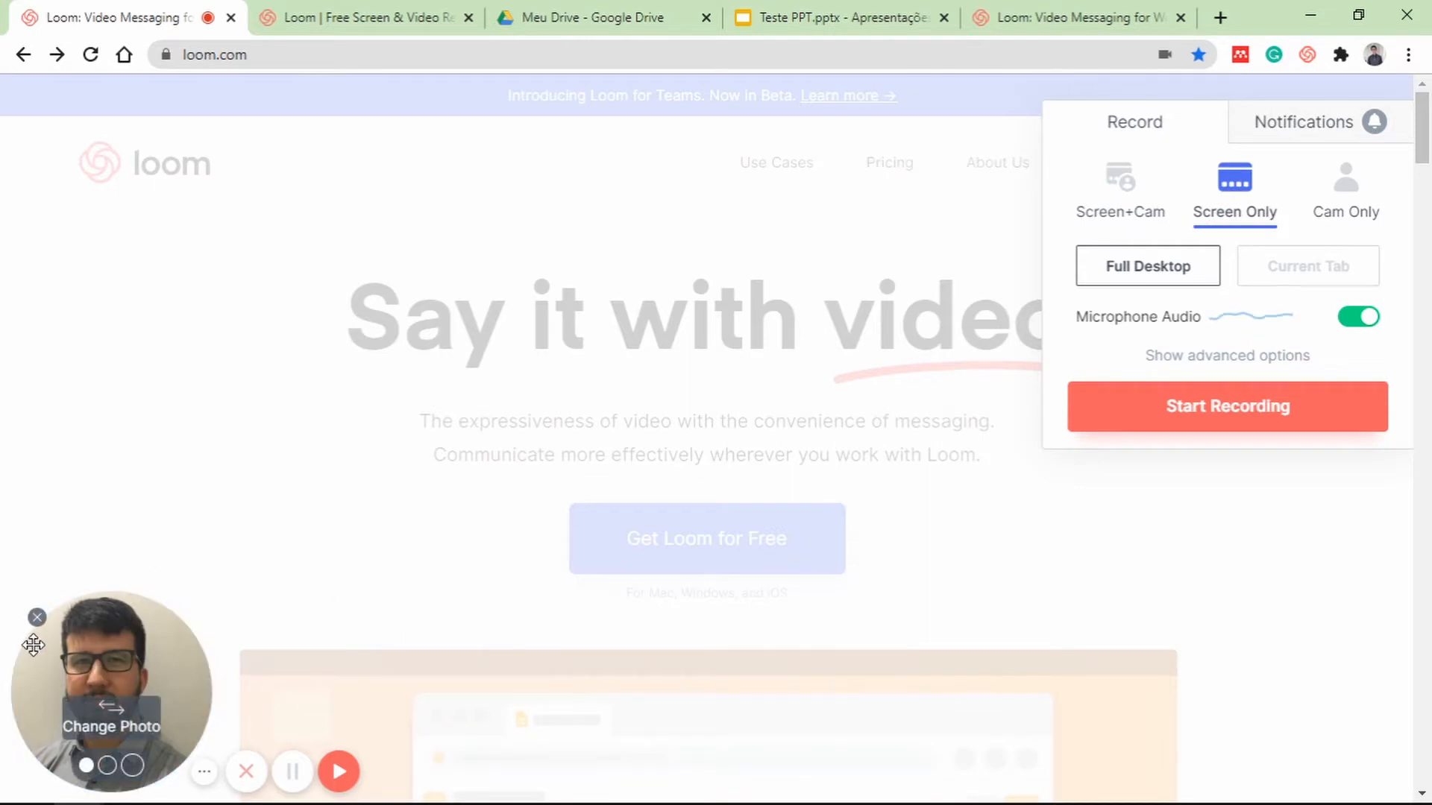
pyautogui.click(37, 618)
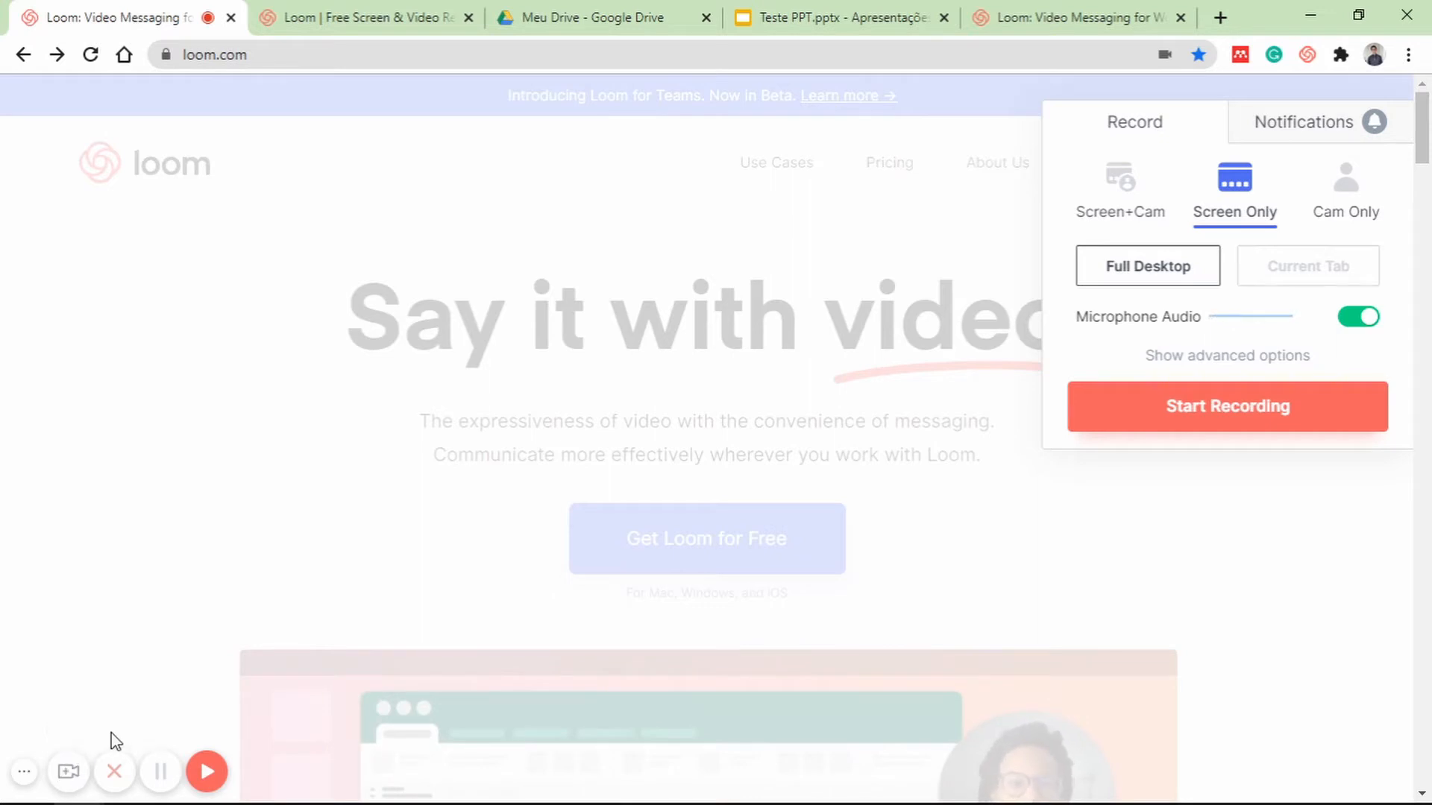
# - Switch the Loom recording mode to Cam Only and back to Screen Only
pyautogui.click(1346, 197)
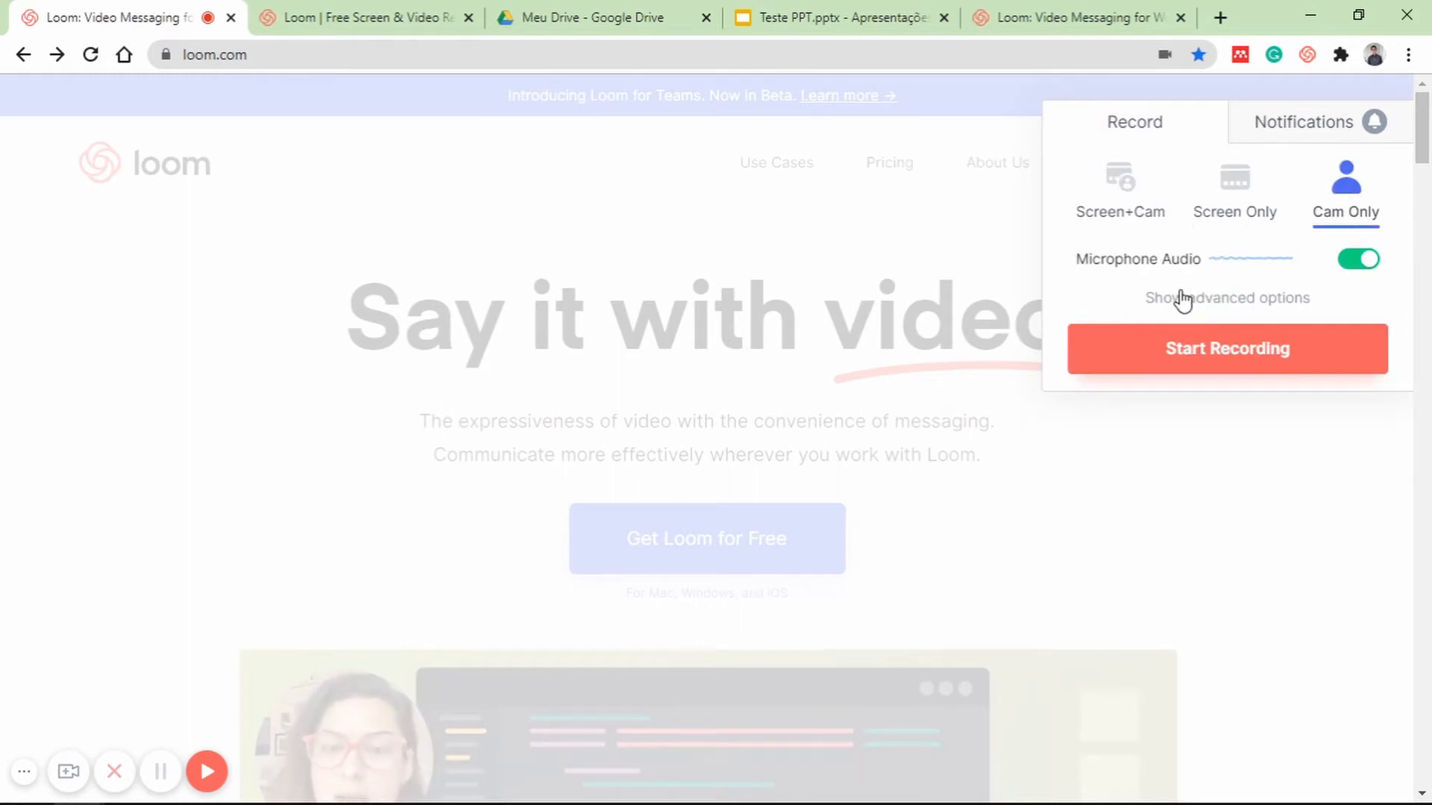
pyautogui.click(1231, 194)
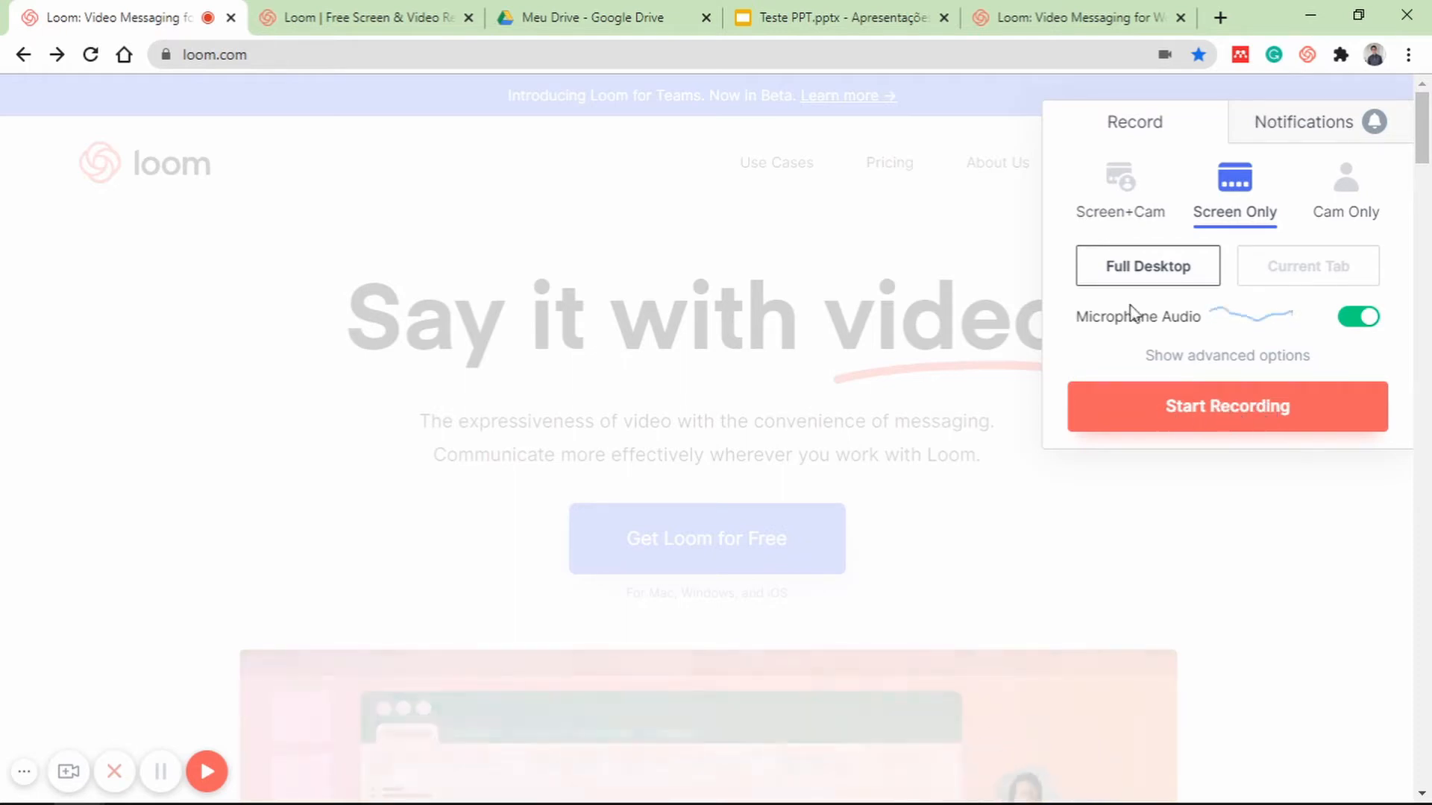
# - Open the recorded video's Loom share page, dismiss the title suggestion, and review its sharing and editing options
pyautogui.click(1065, 23)
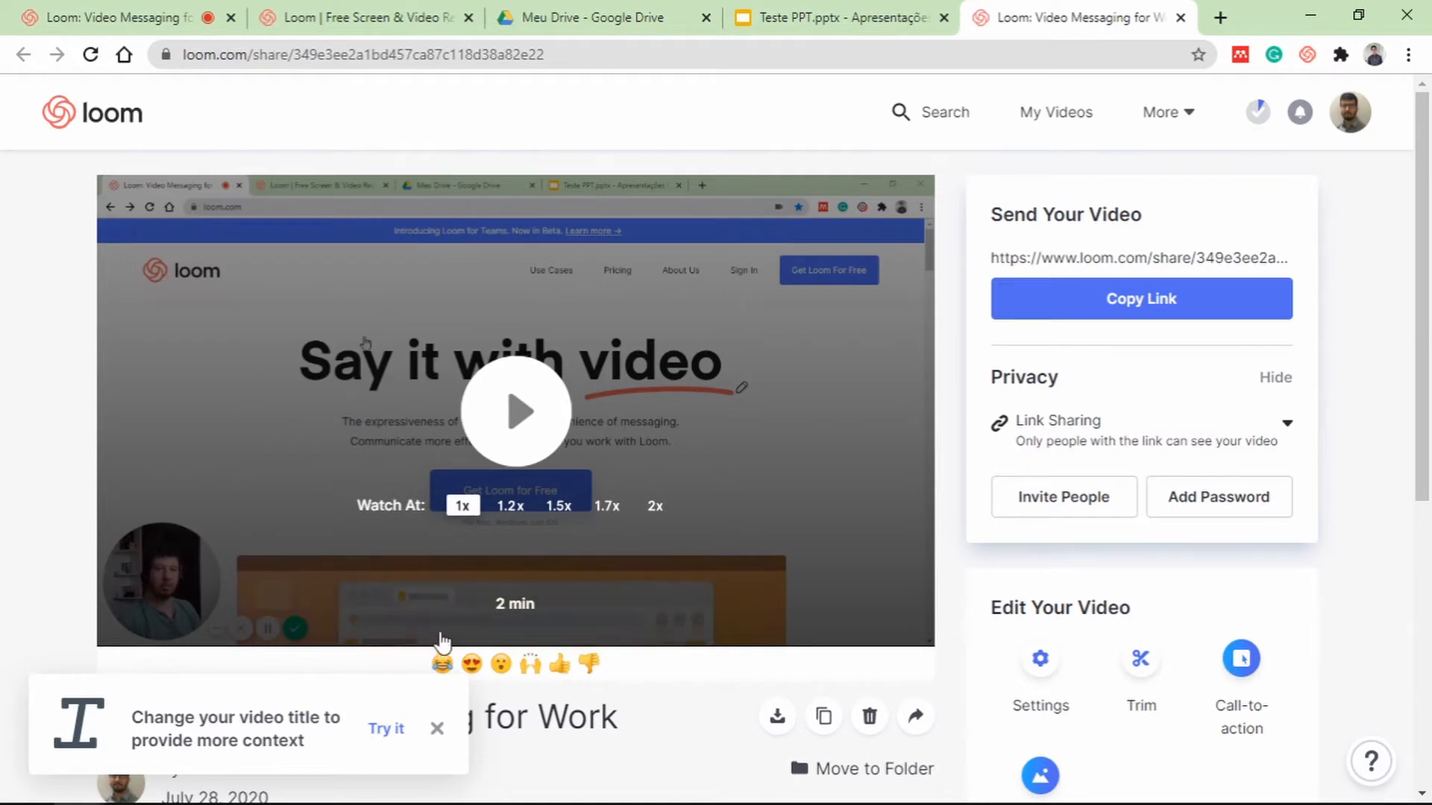
pyautogui.scroll(-1, 416, 634)
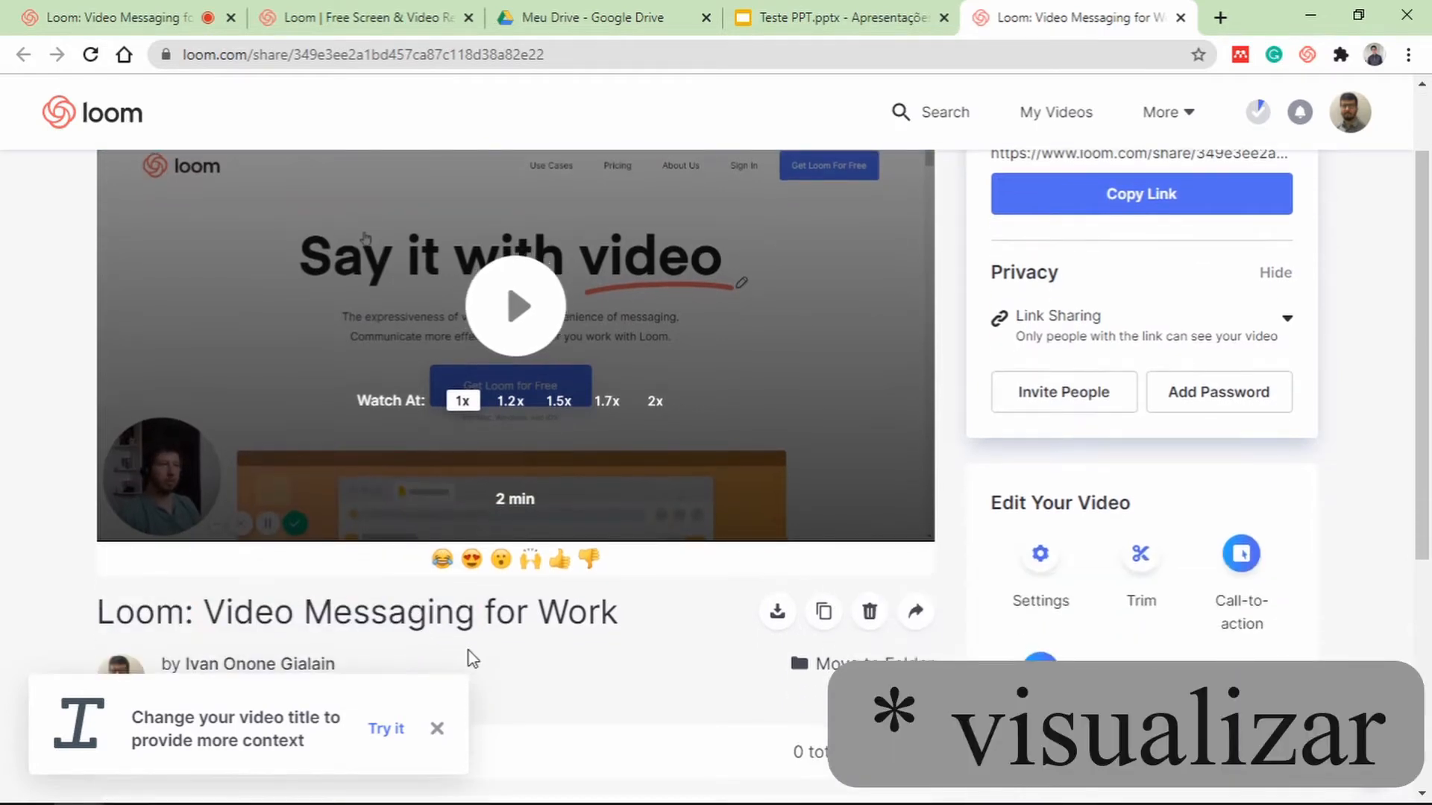
pyautogui.click(437, 731)
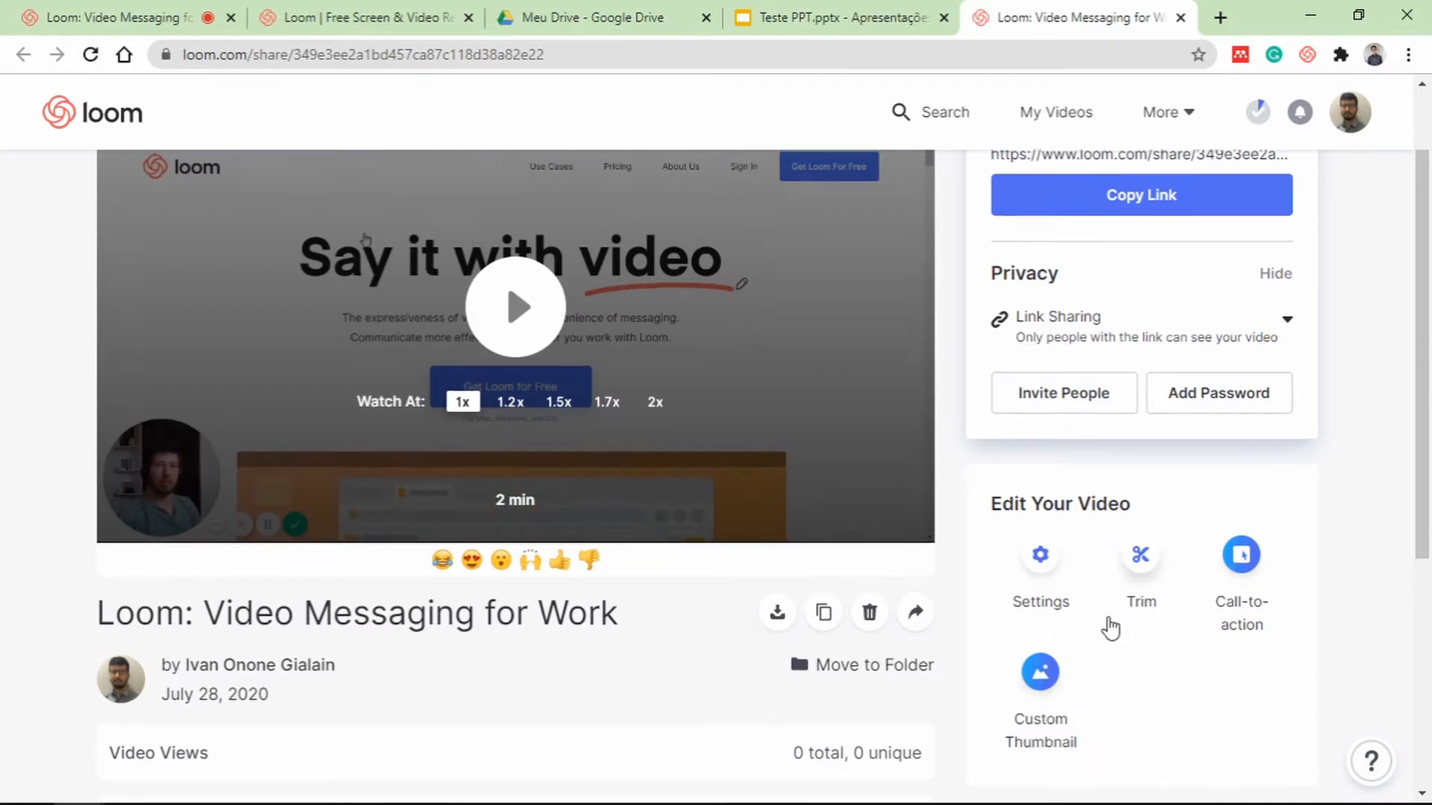
pyautogui.scroll(1, 1107, 622)
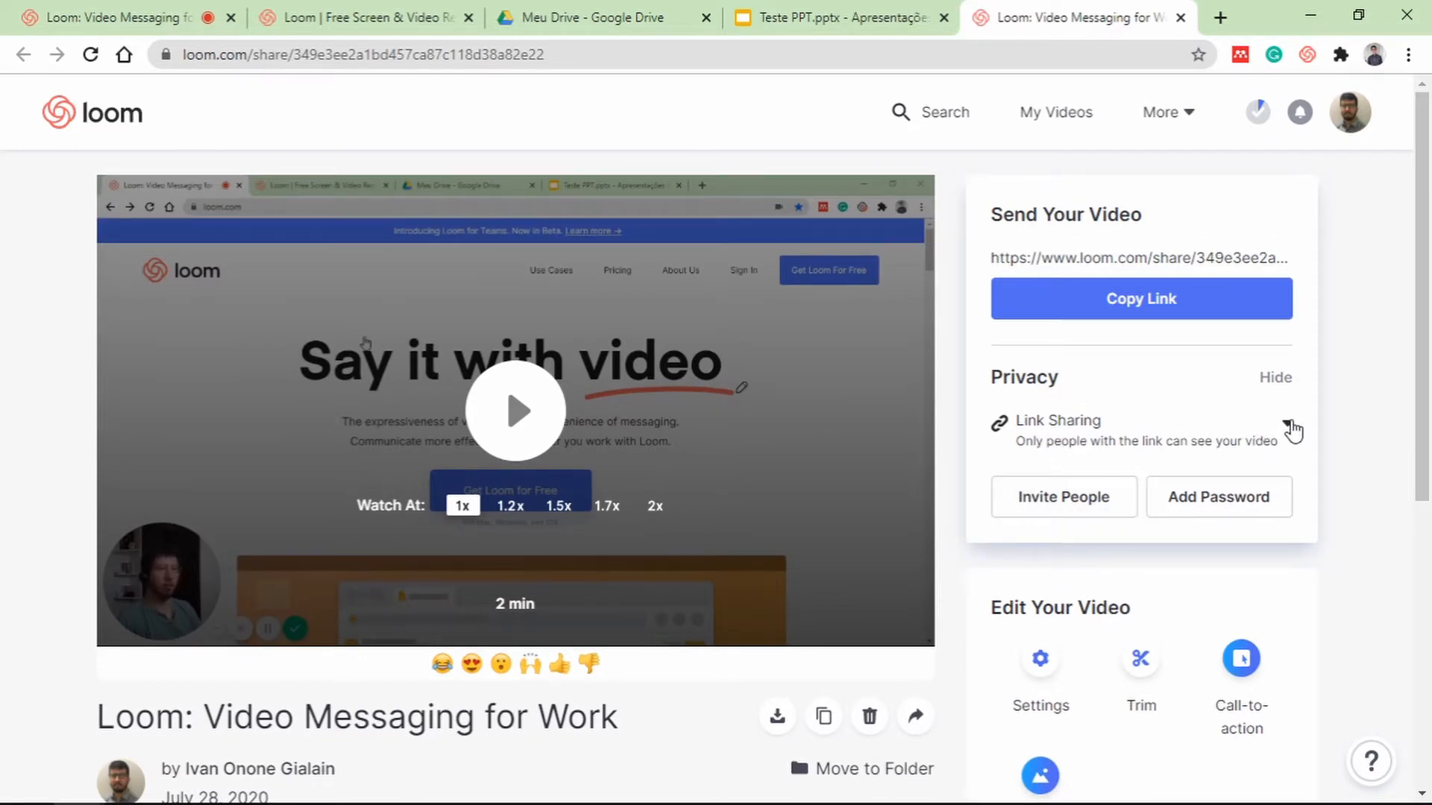
# - Examine the Link Sharing and Public privacy choices for the recorded video without choosing another one
pyautogui.click(1288, 425)
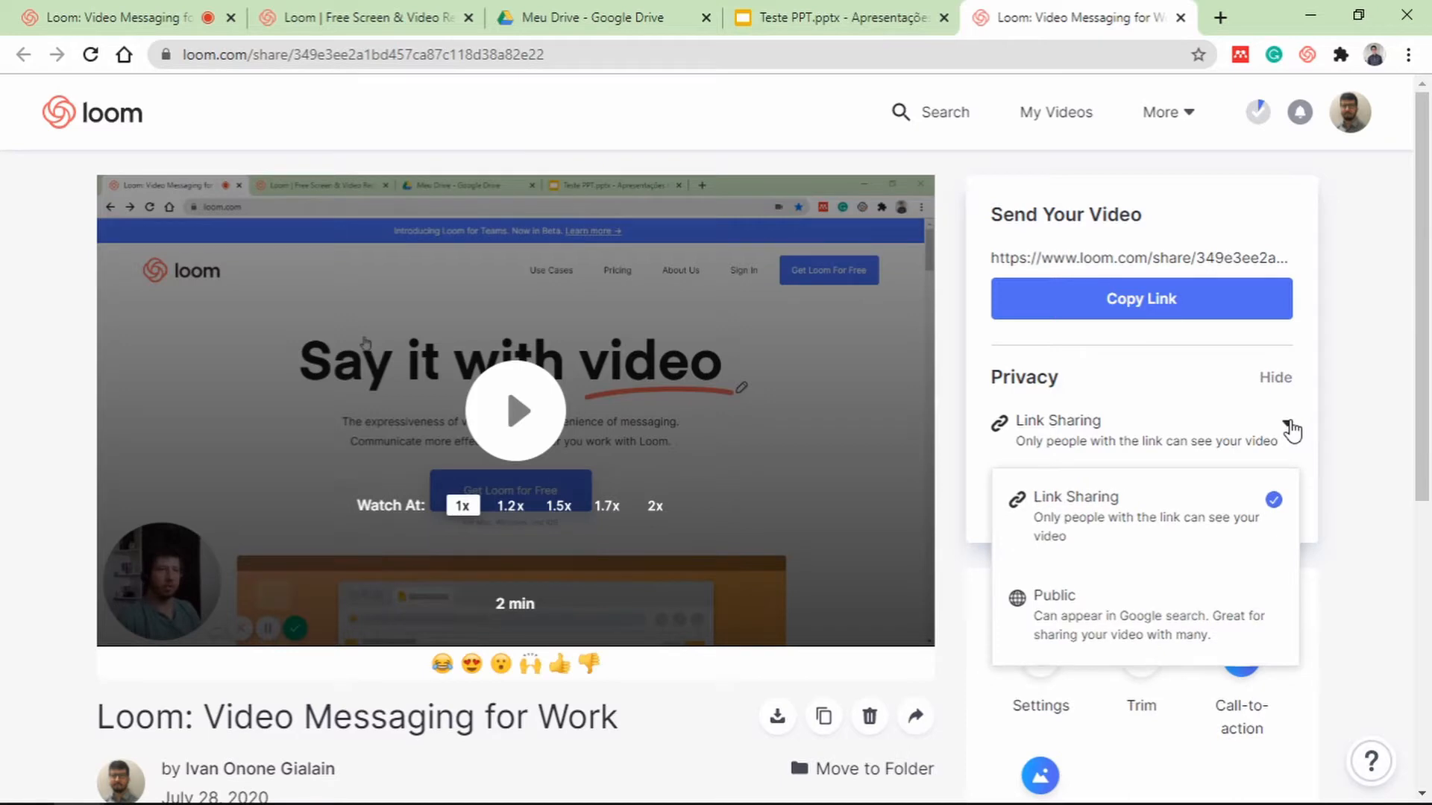
pyautogui.click(1291, 428)
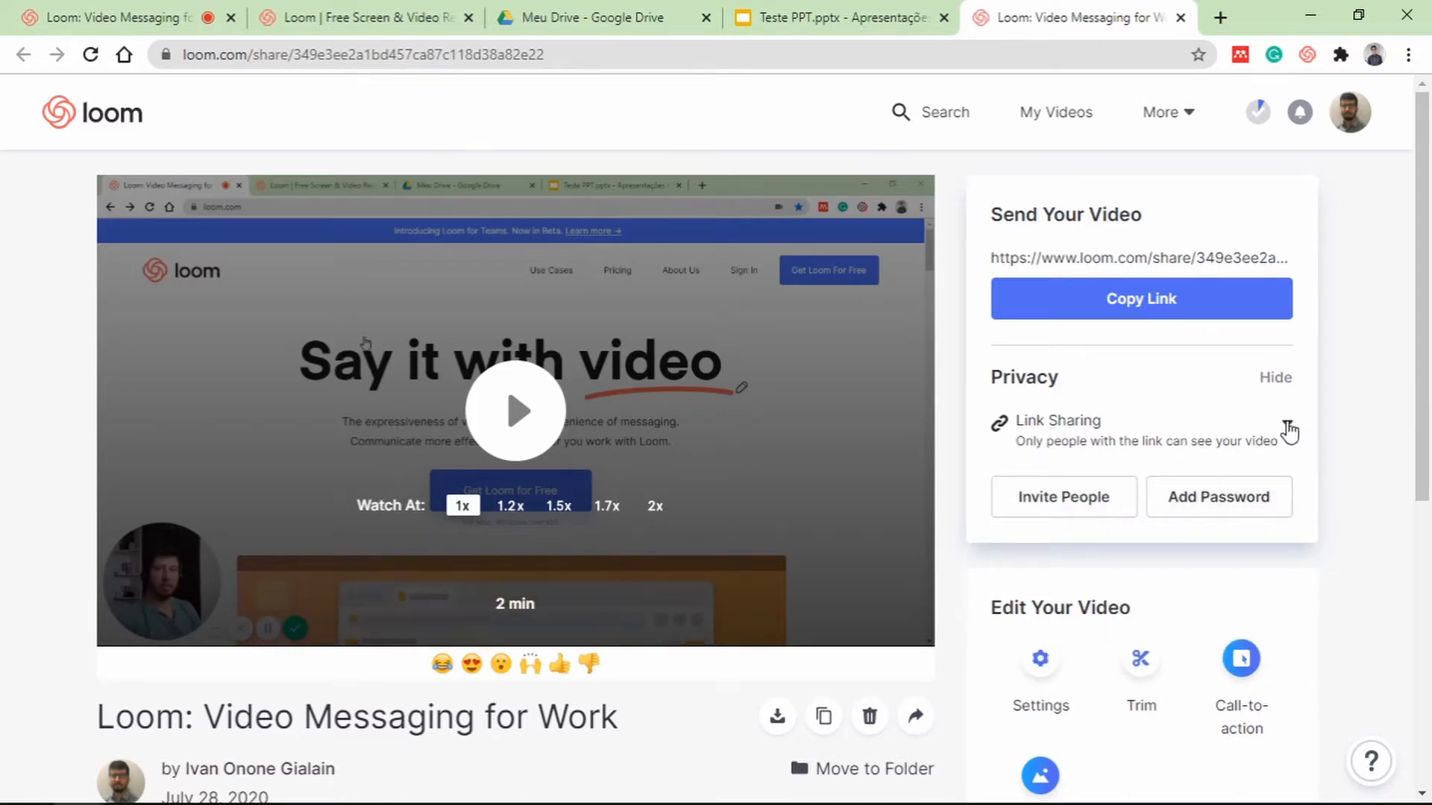
pyautogui.click(1288, 425)
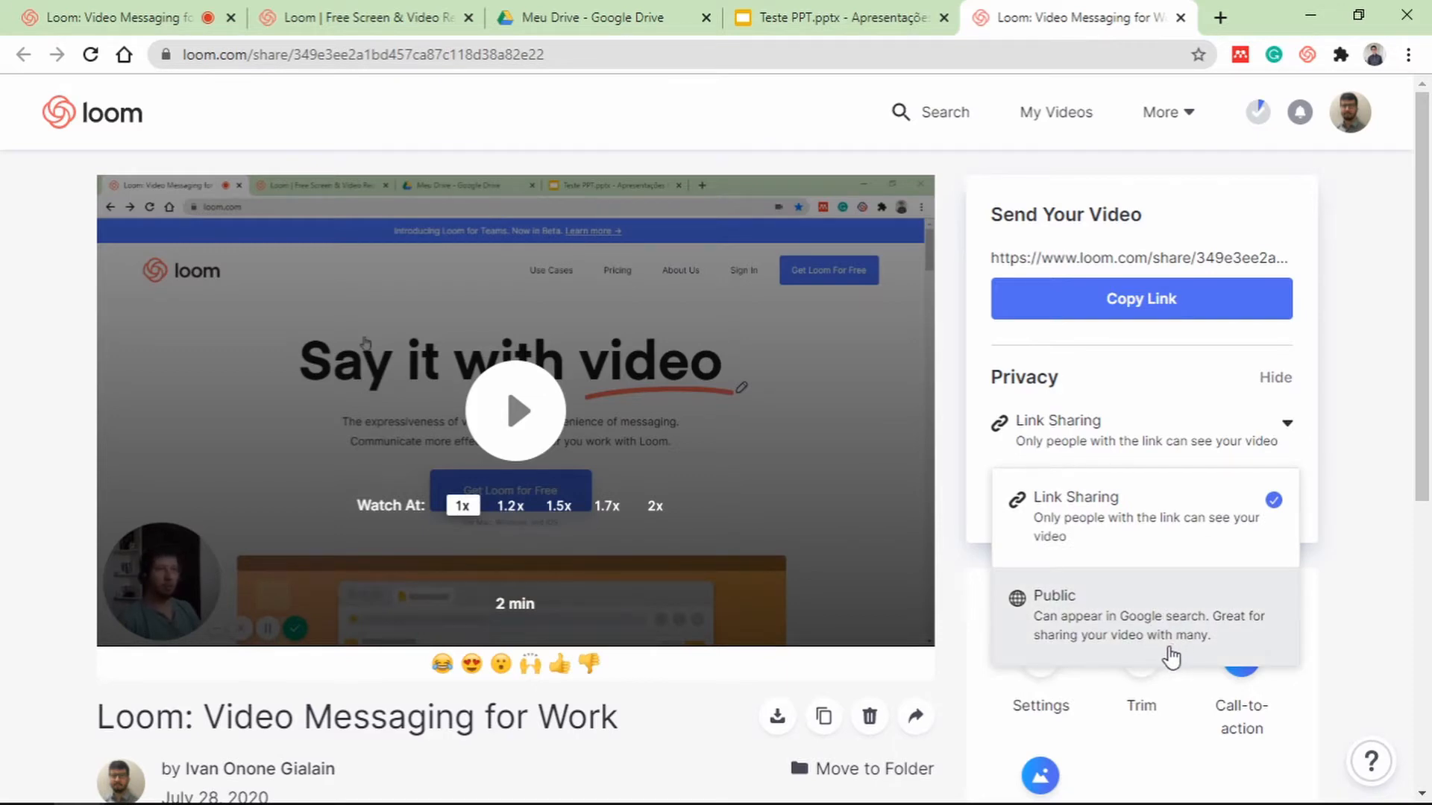
pyautogui.click(1289, 439)
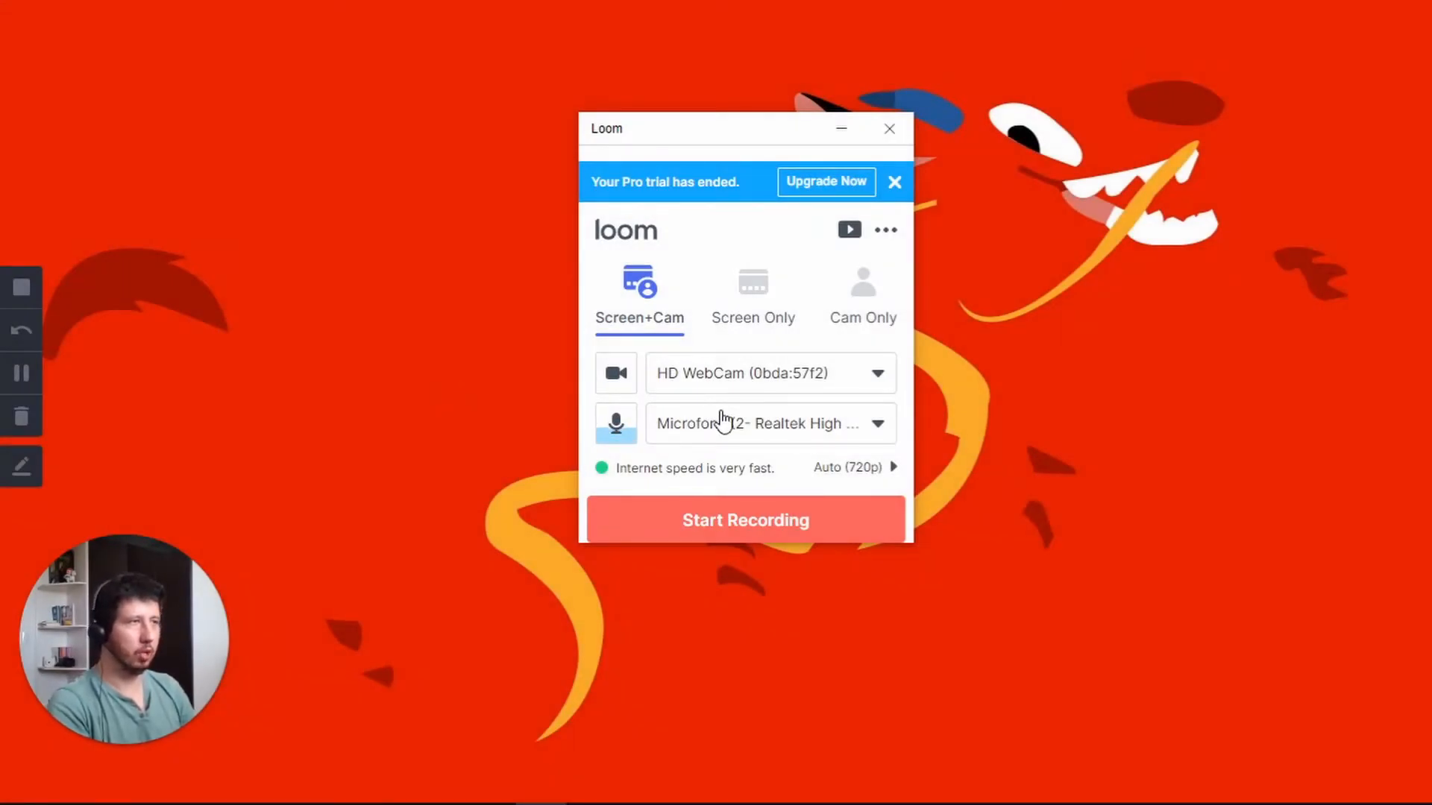
# - Set the Loom recording camera to None and back to HD WebCam (0bda:57f2)
pyautogui.click(876, 377)
pyautogui.moveTo(888, 443); pyautogui.dragTo(884, 504)
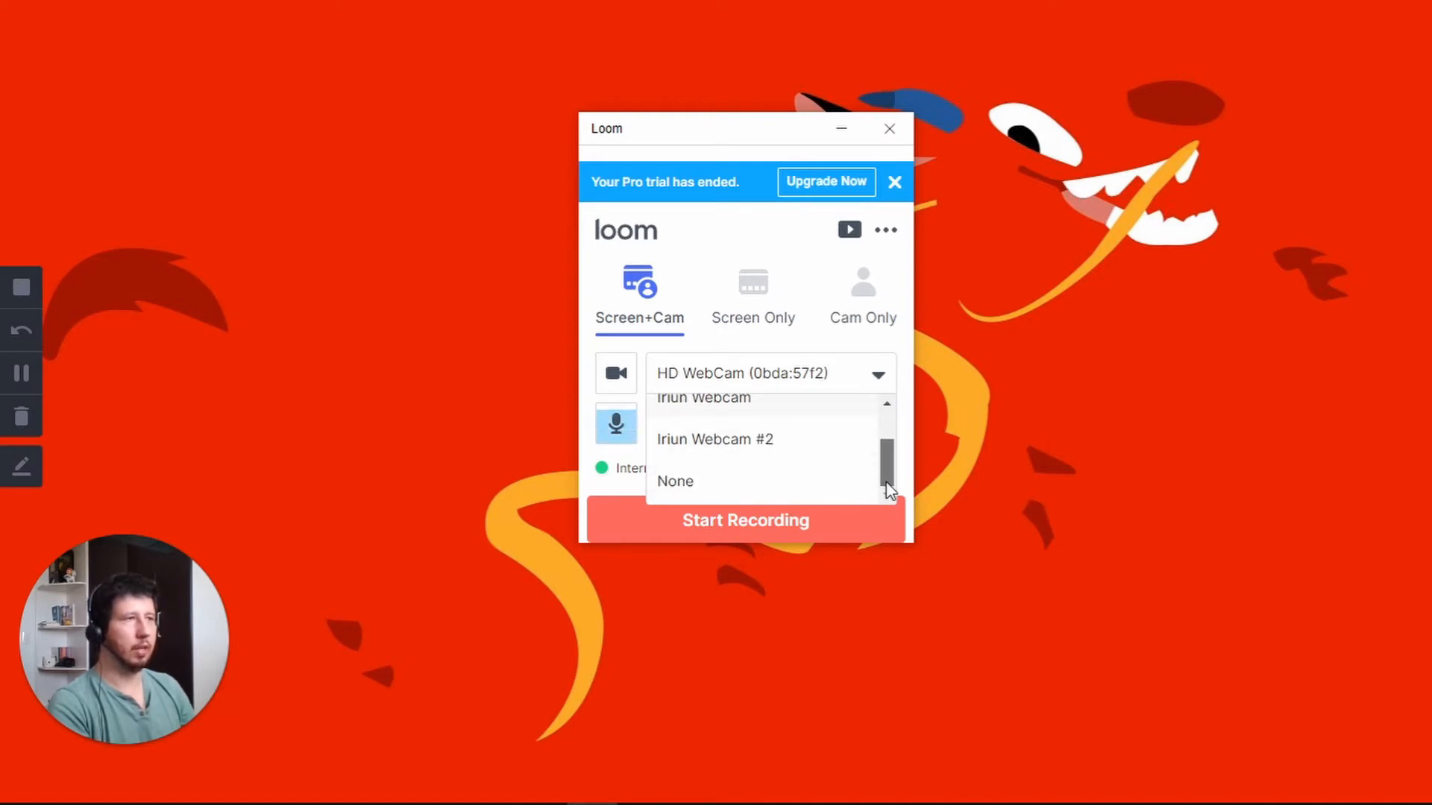
pyautogui.click(762, 493)
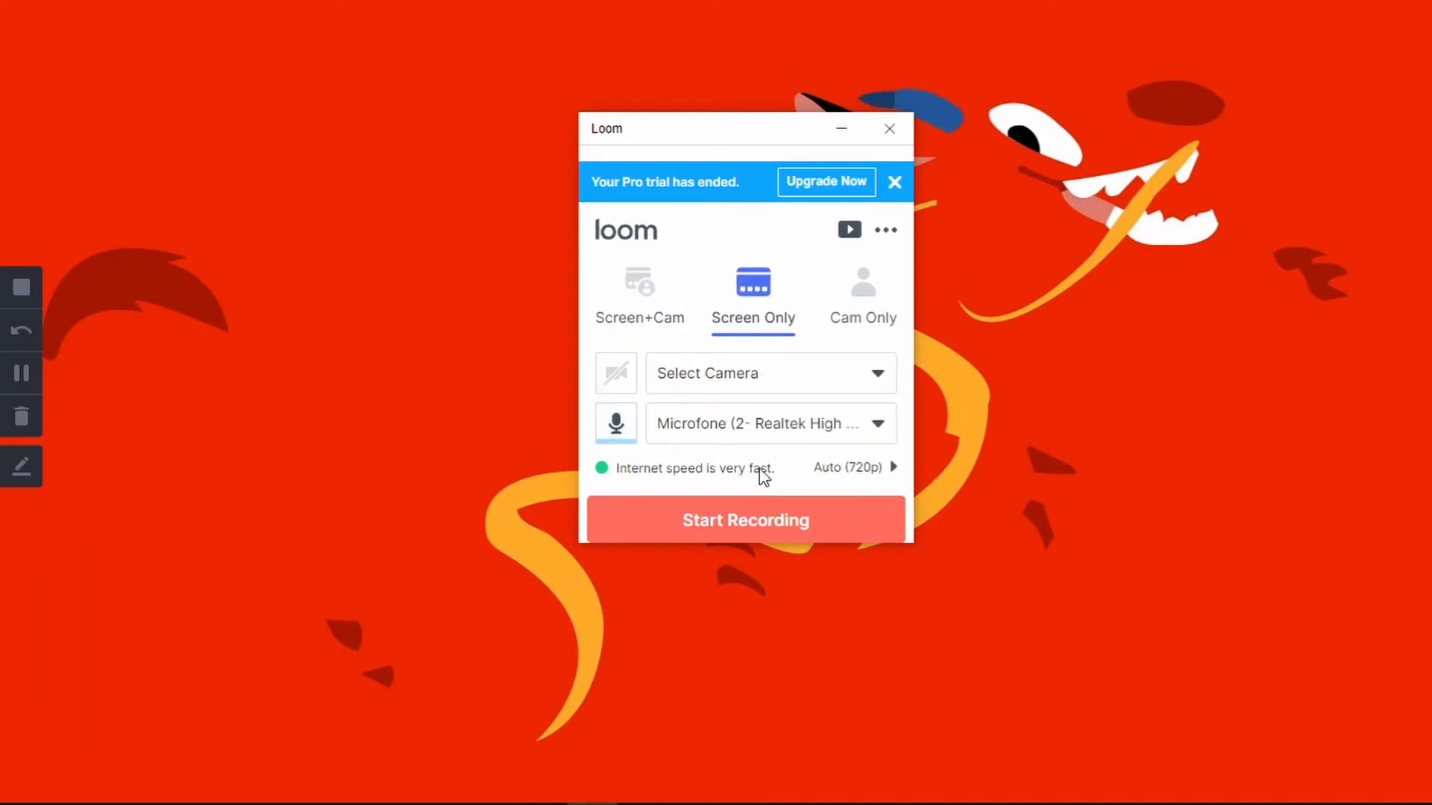
pyautogui.click(876, 380)
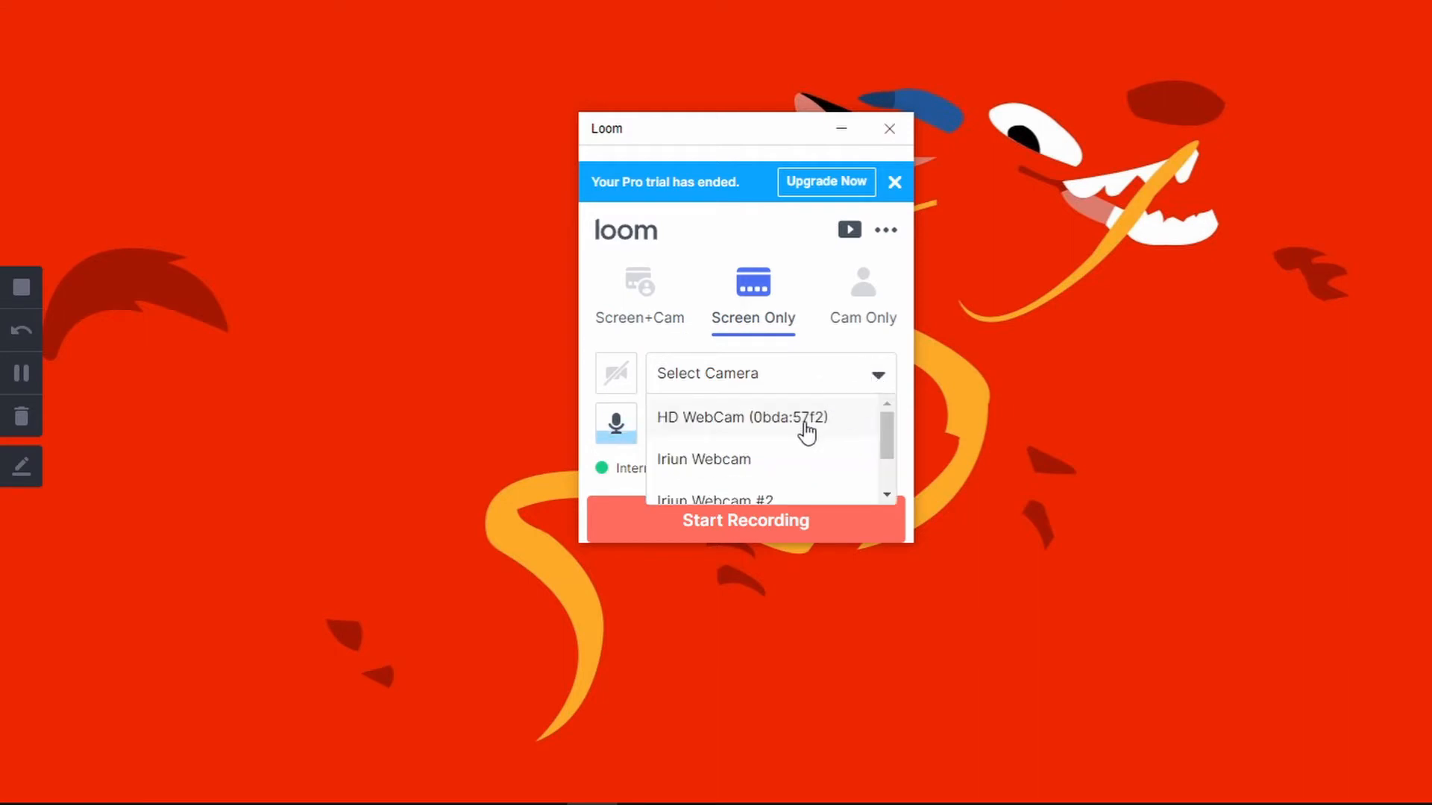
pyautogui.click(779, 431)
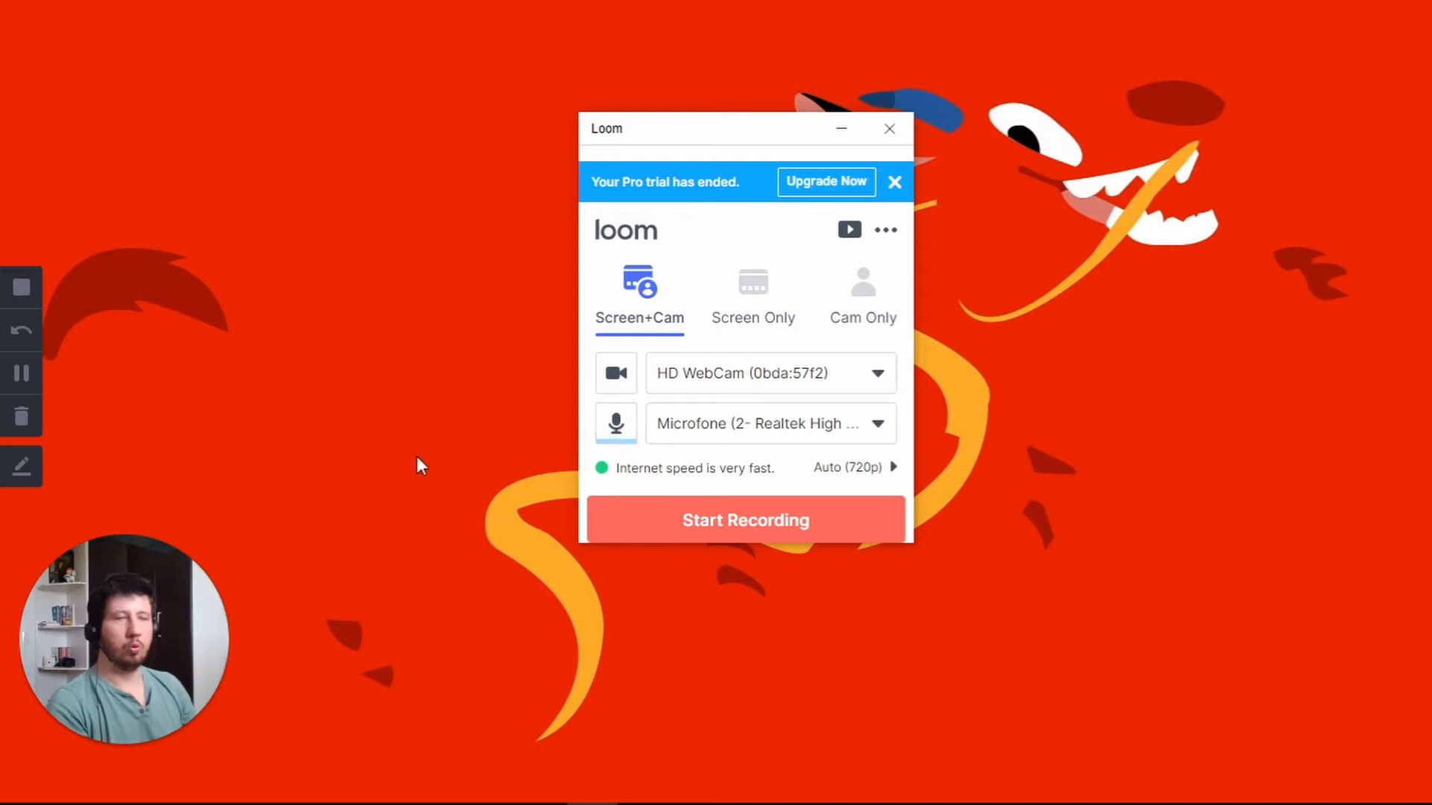
# - Choose the headset microphone (Jabra) as the audio source and start a Screen+Cam recording of Desktop 1
pyautogui.click(879, 424)
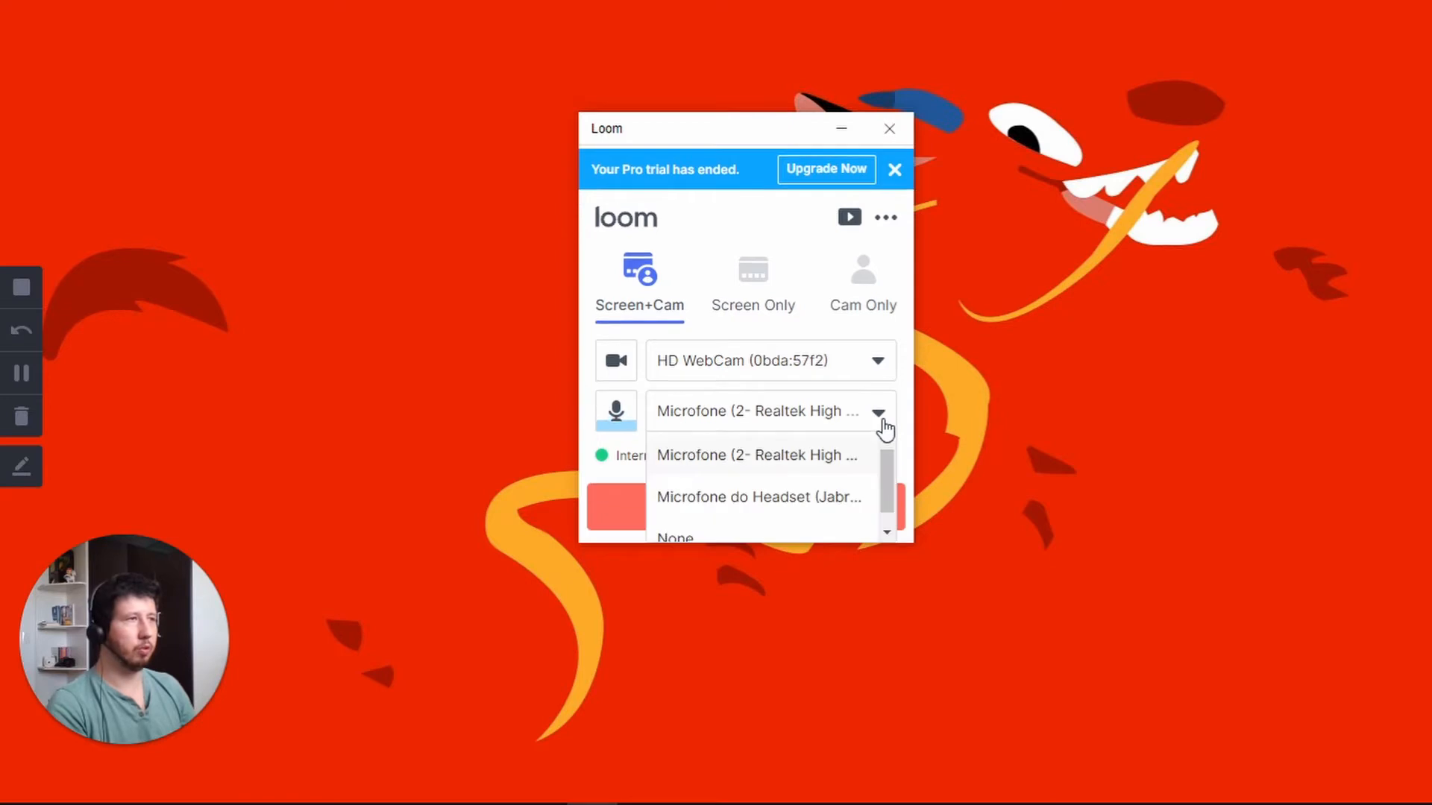
pyautogui.click(814, 501)
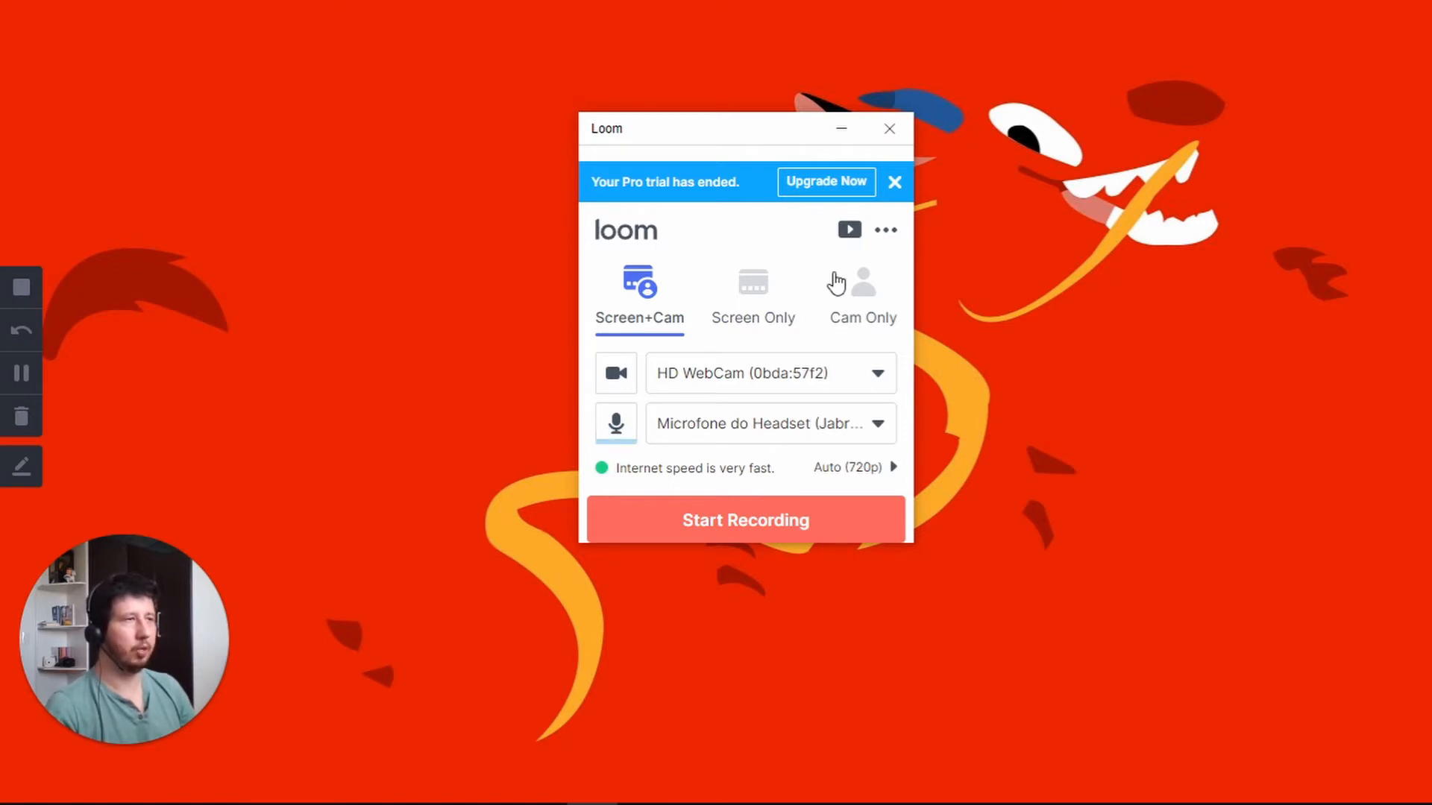
pyautogui.click(781, 530)
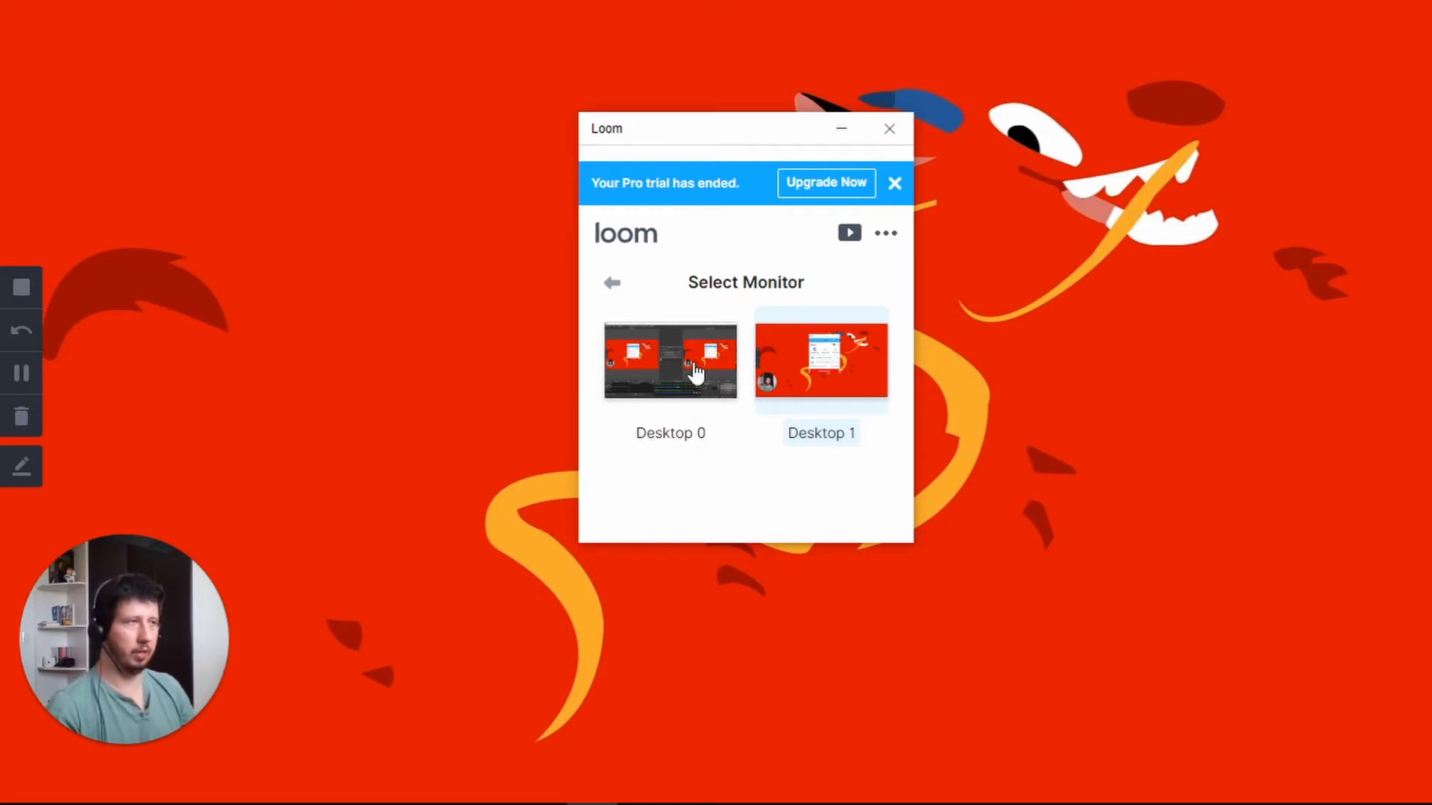
pyautogui.click(839, 369)
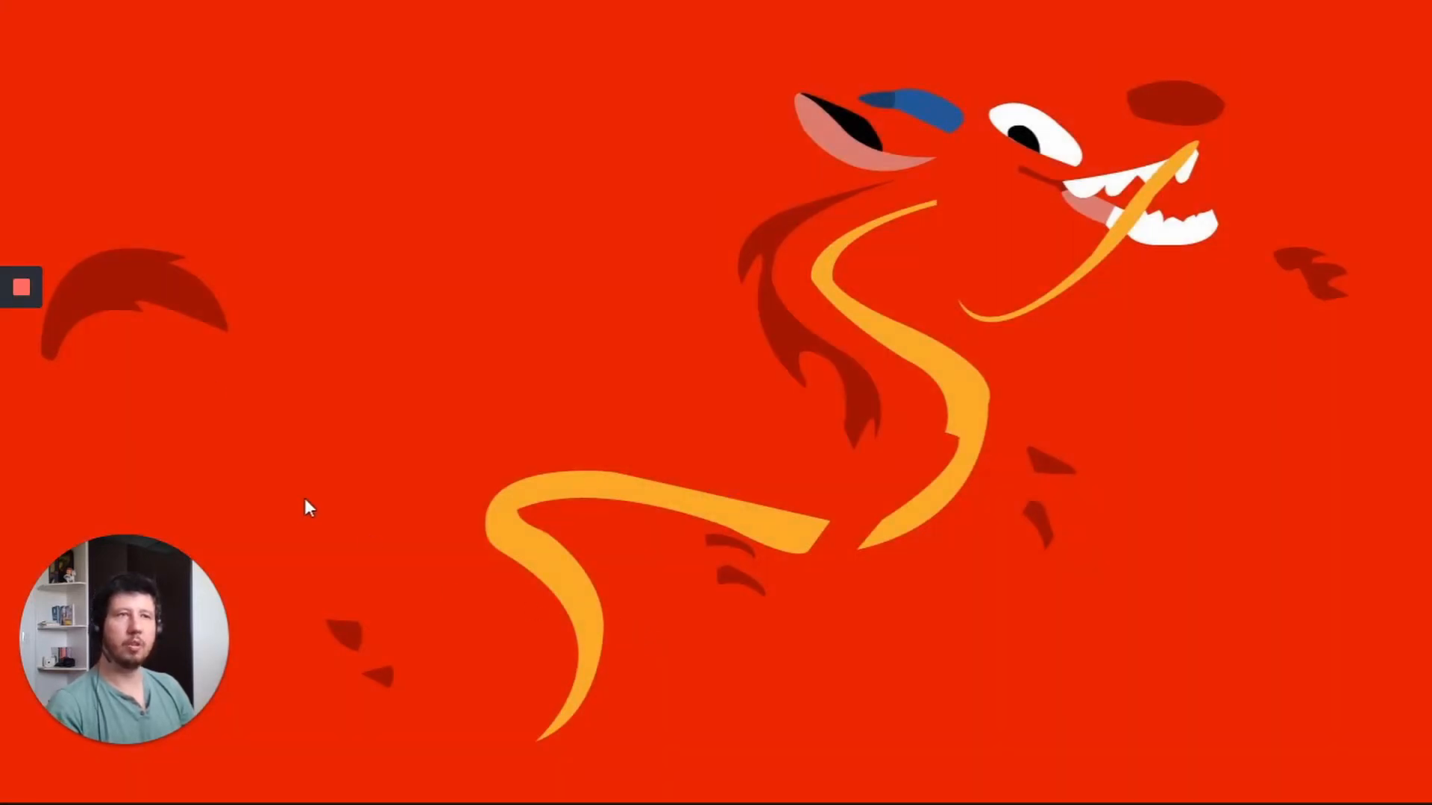
# - Switch to PowerPoint, start the Teste PPT slide show from the title slide, and activate the laser pointer
pyautogui.moveTo(358, 802)
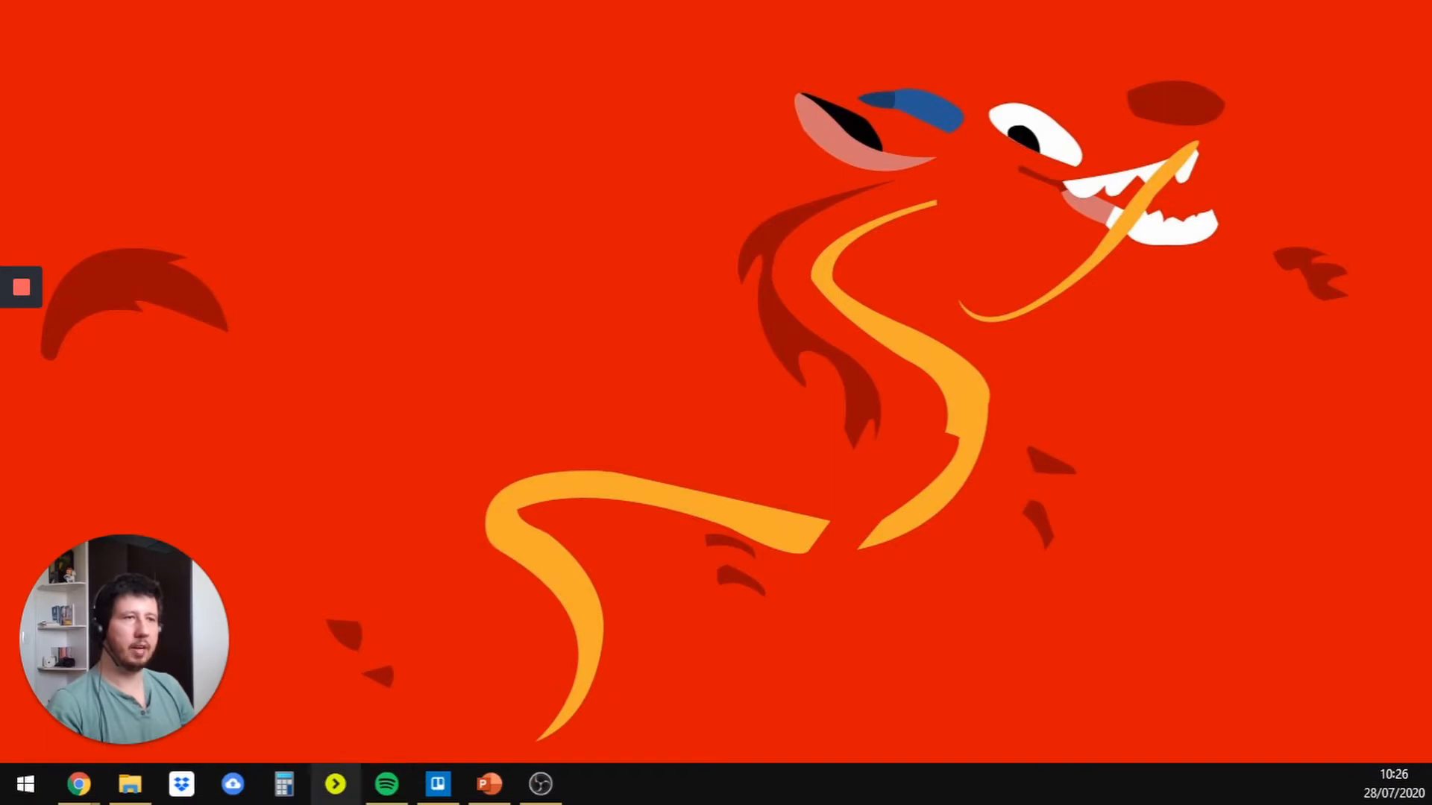
pyautogui.click(488, 784)
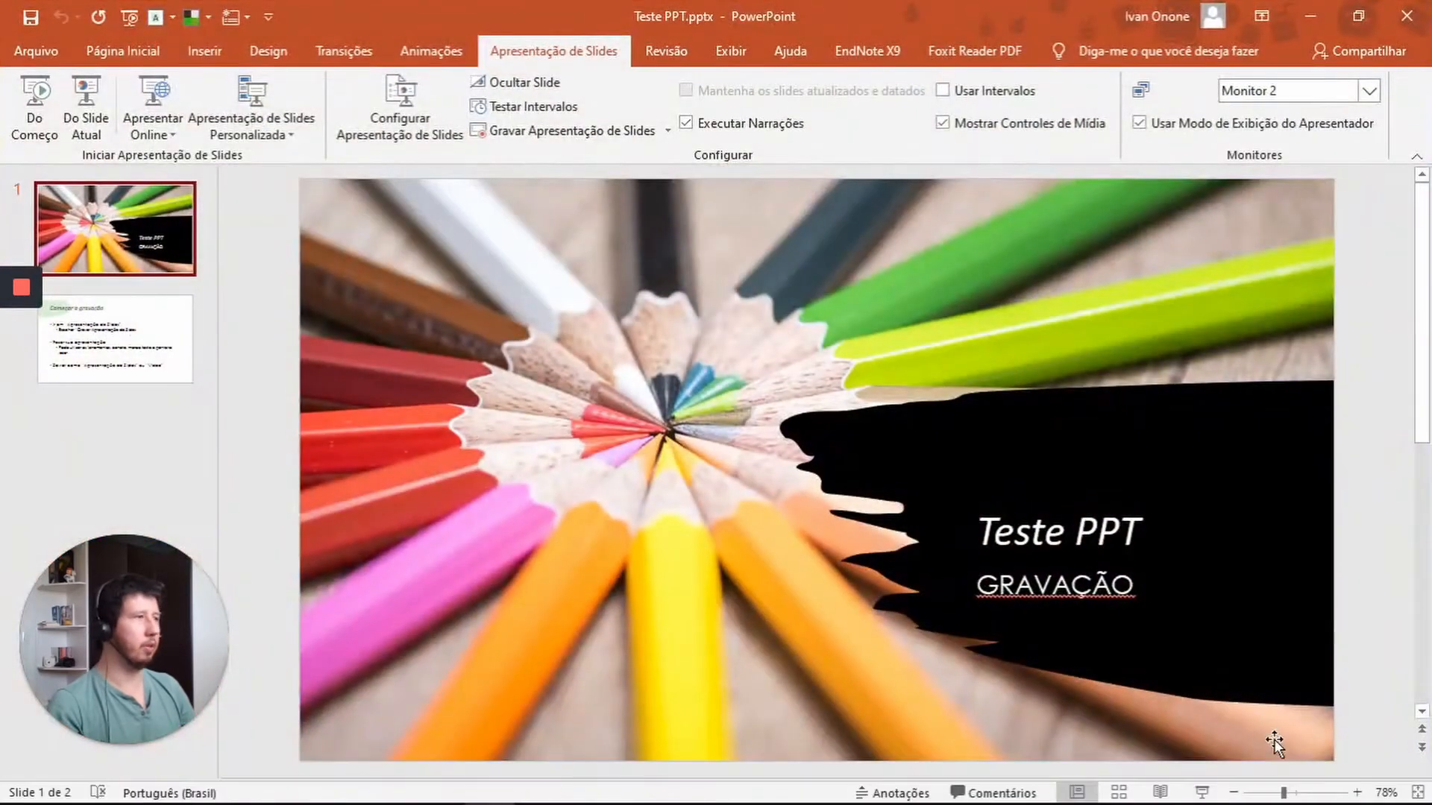
pyautogui.click(1201, 795)
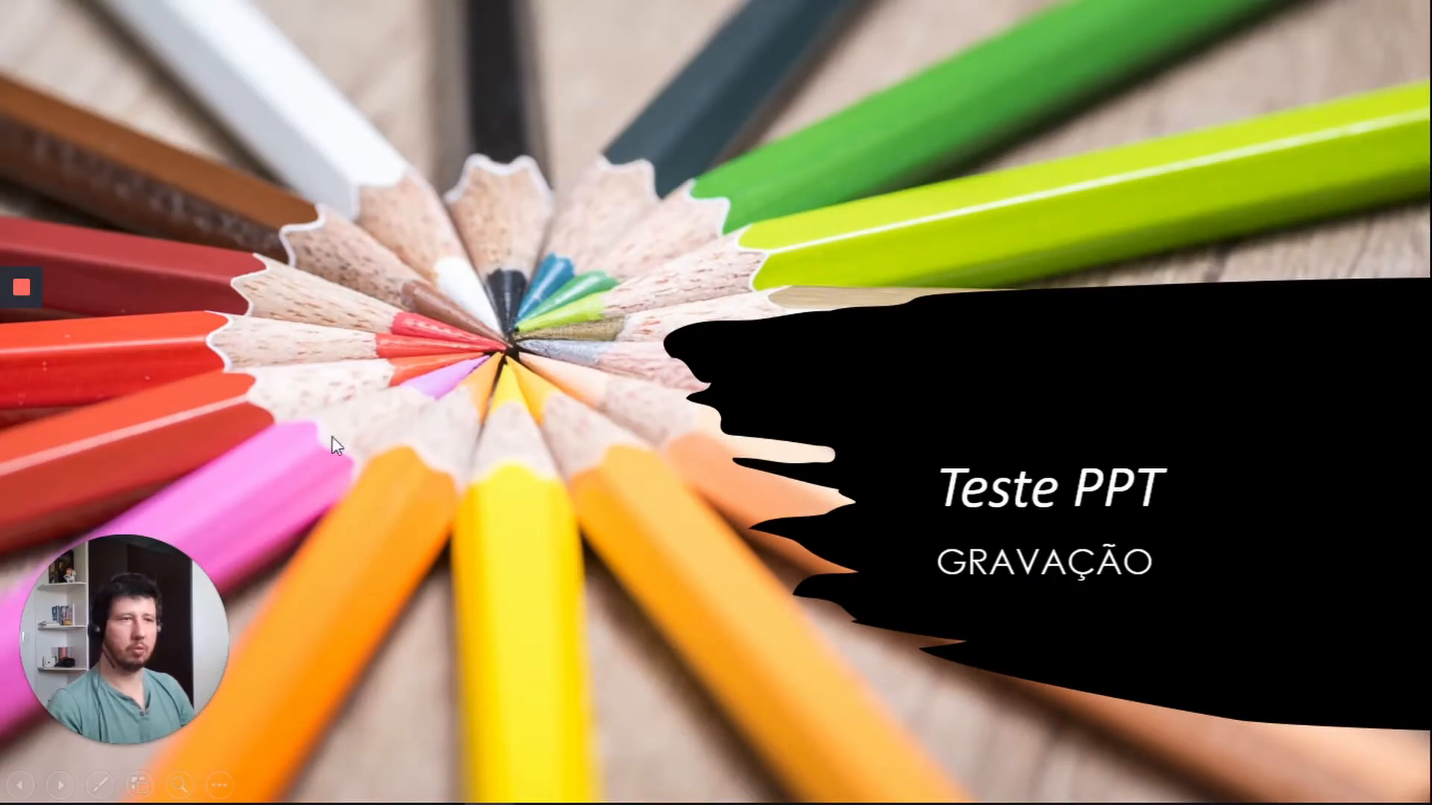
pyautogui.click(98, 784)
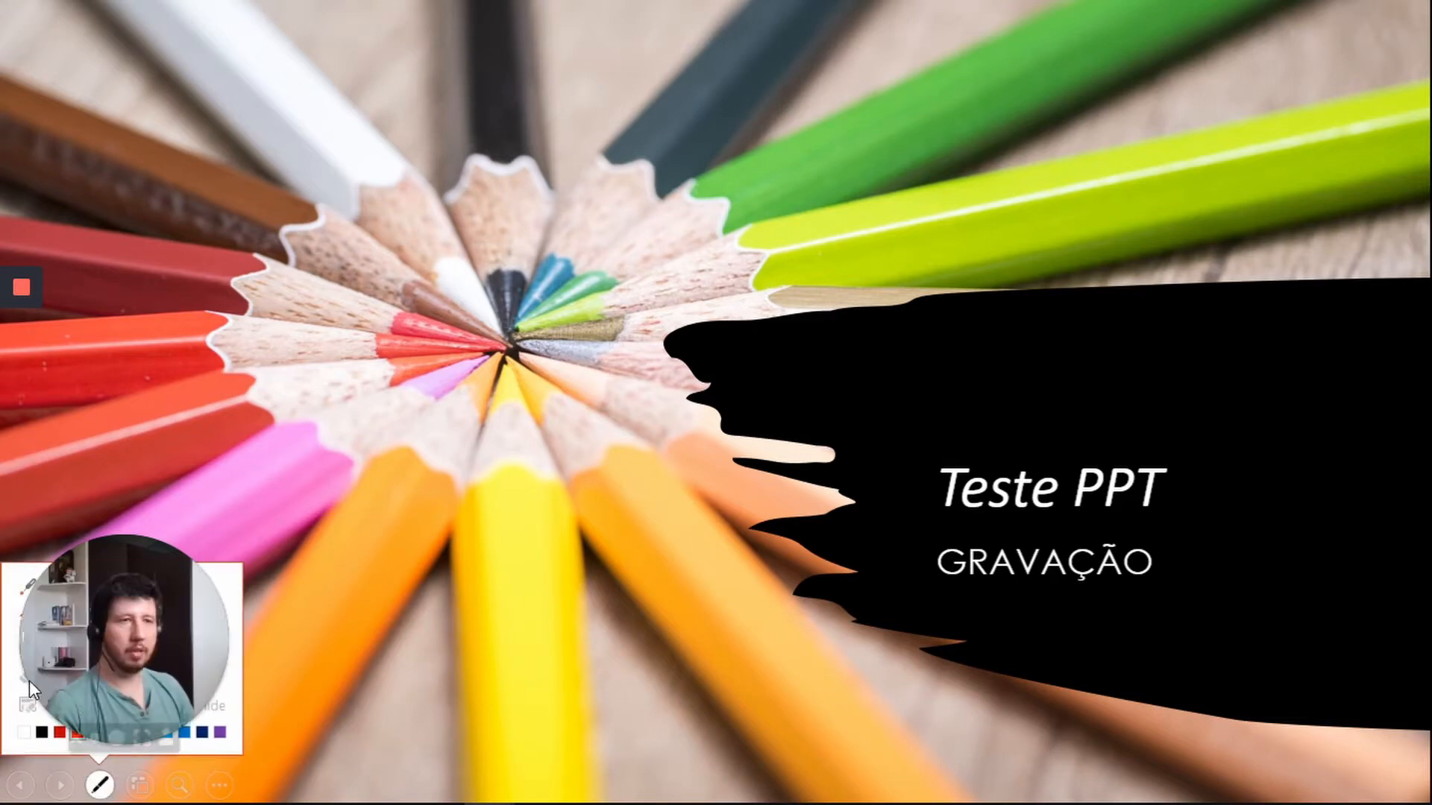
pyautogui.click(20, 579)
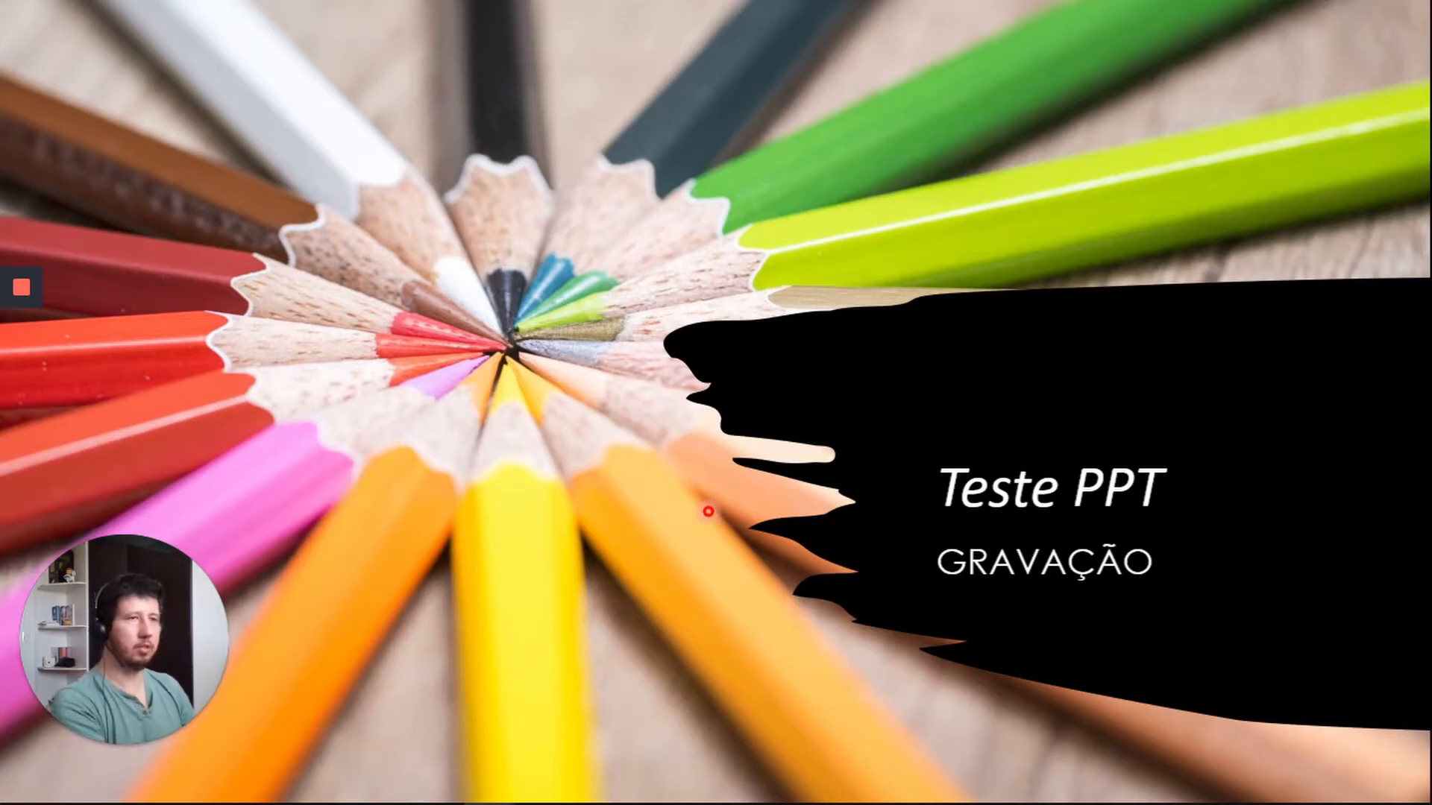
# - Advance to the slide "Começar a gravação" and move the webcam bubble to the slide's upper-right corner
pyautogui.click(657, 398)
pyautogui.moveTo(103, 666)
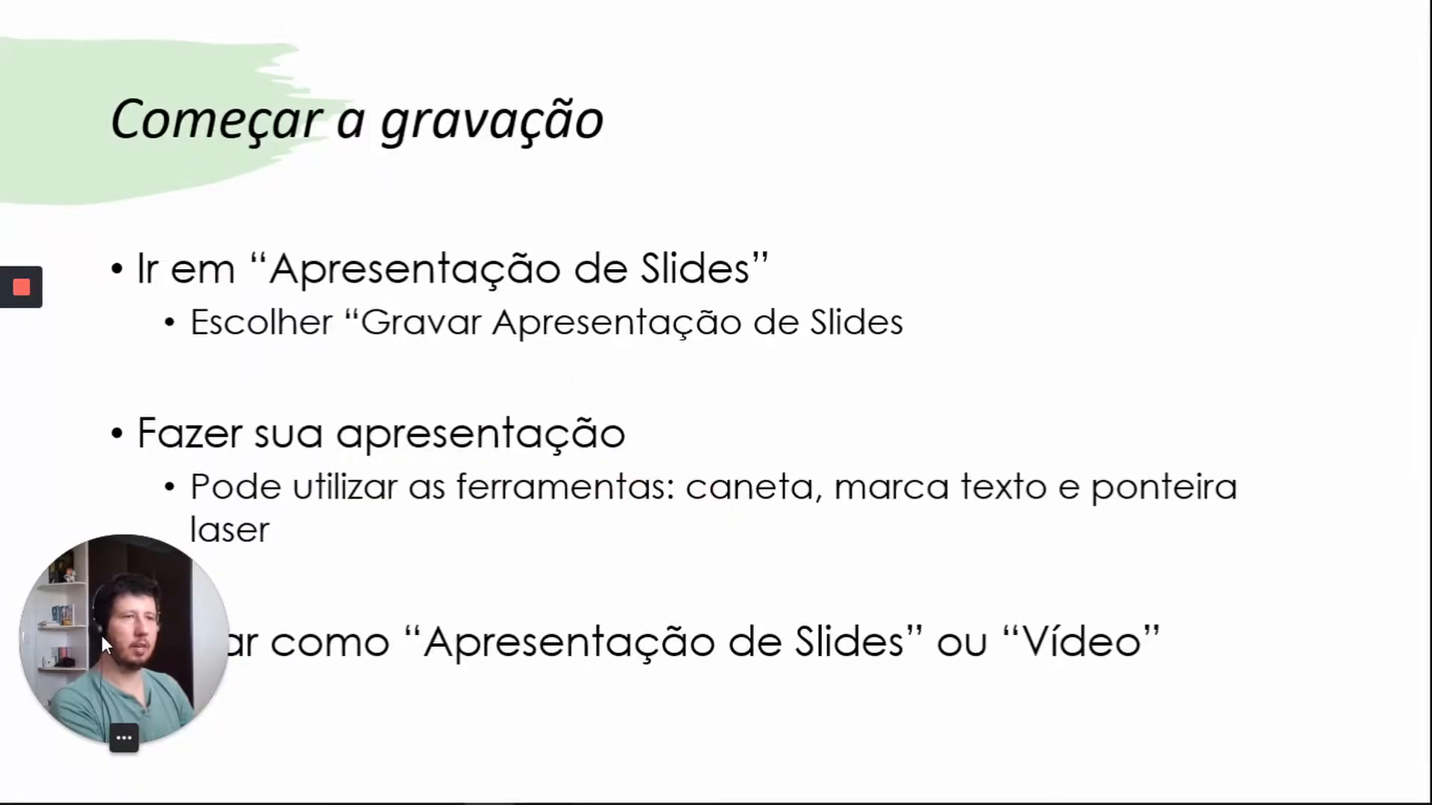
pyautogui.moveTo(103, 642); pyautogui.dragTo(1204, 138)
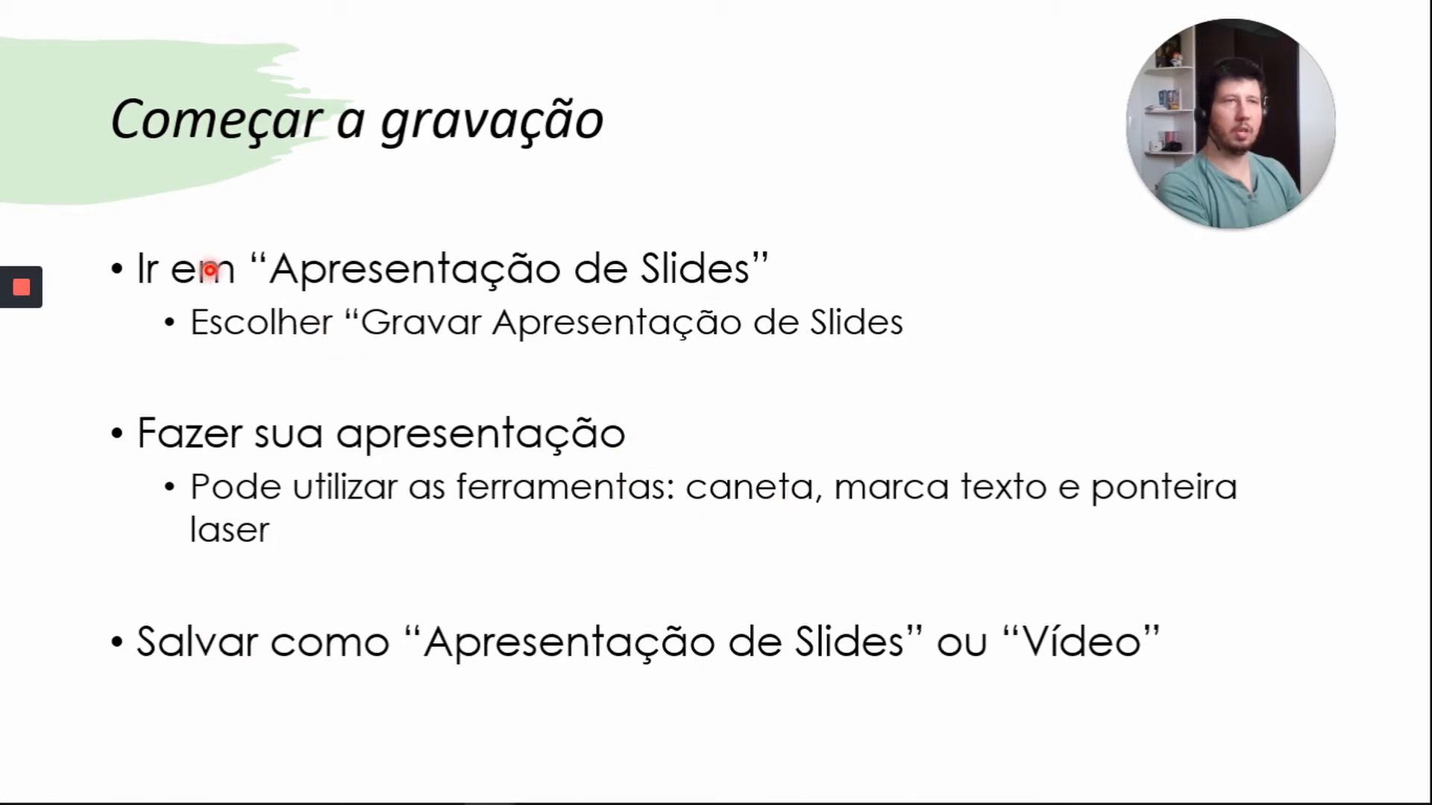
# - Activate Loom's drawing tool, increase the brush thickness, and draw a red stroke under "Ir em" on the slide
pyautogui.moveTo(27, 289)
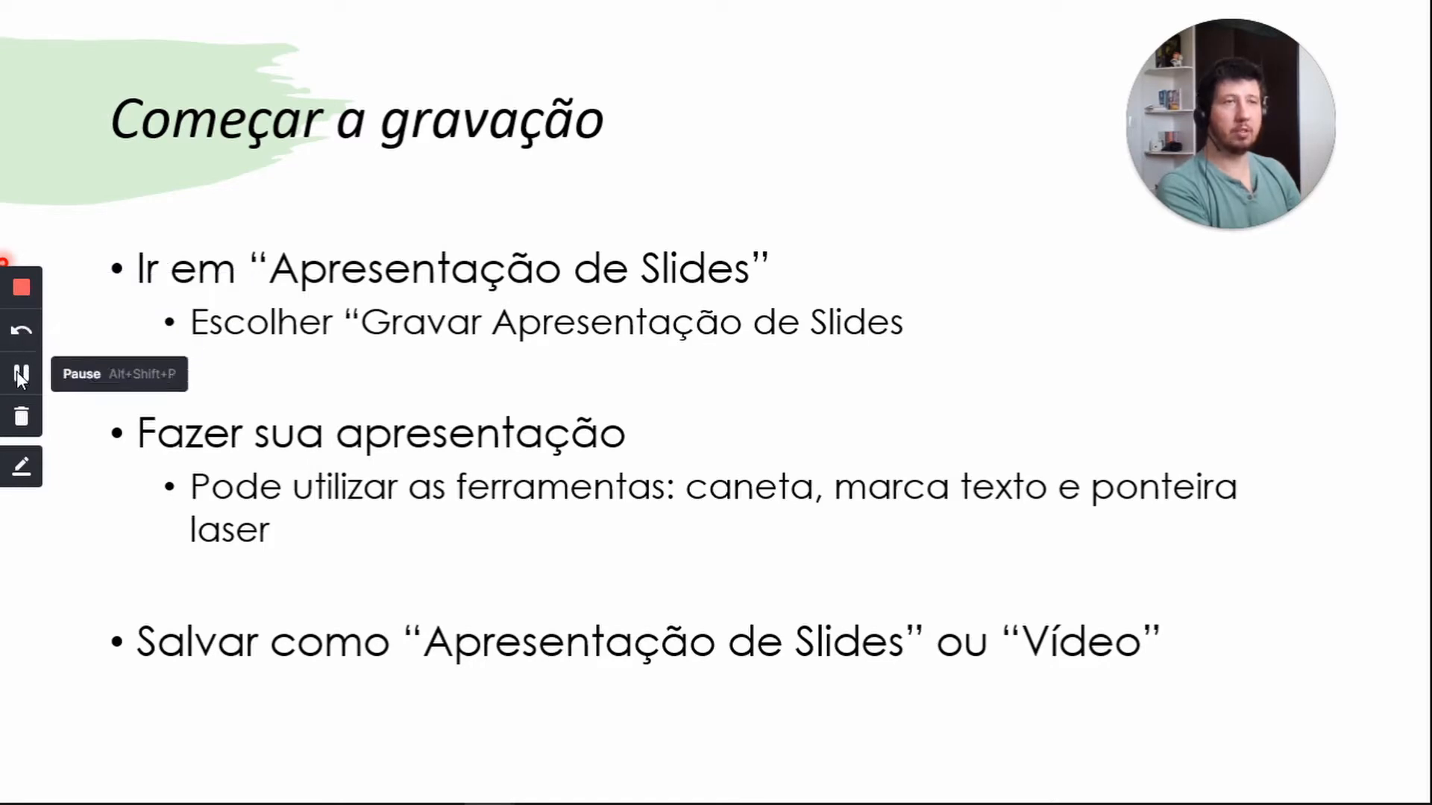
pyautogui.click(23, 474)
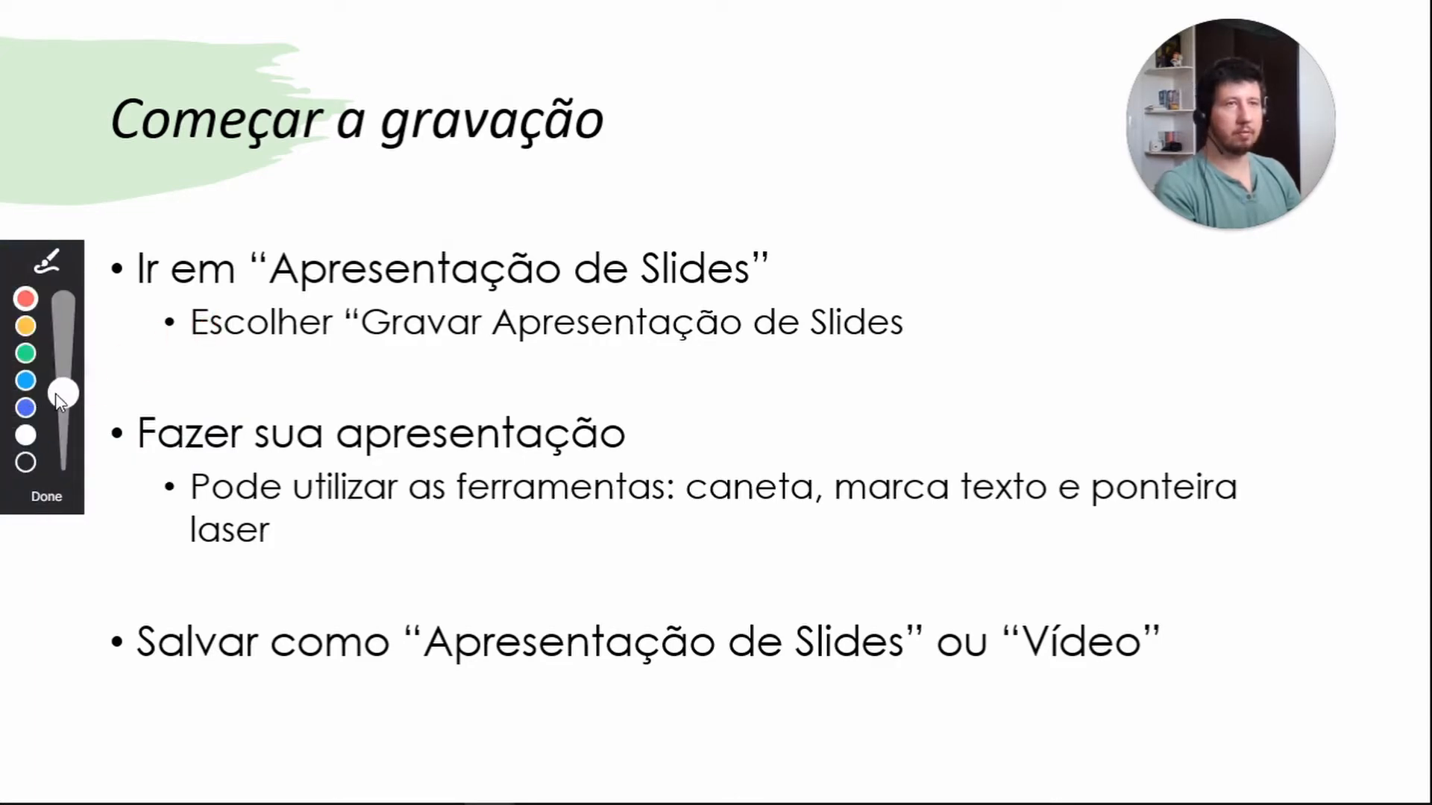
pyautogui.moveTo(56, 392); pyautogui.dragTo(60, 358)
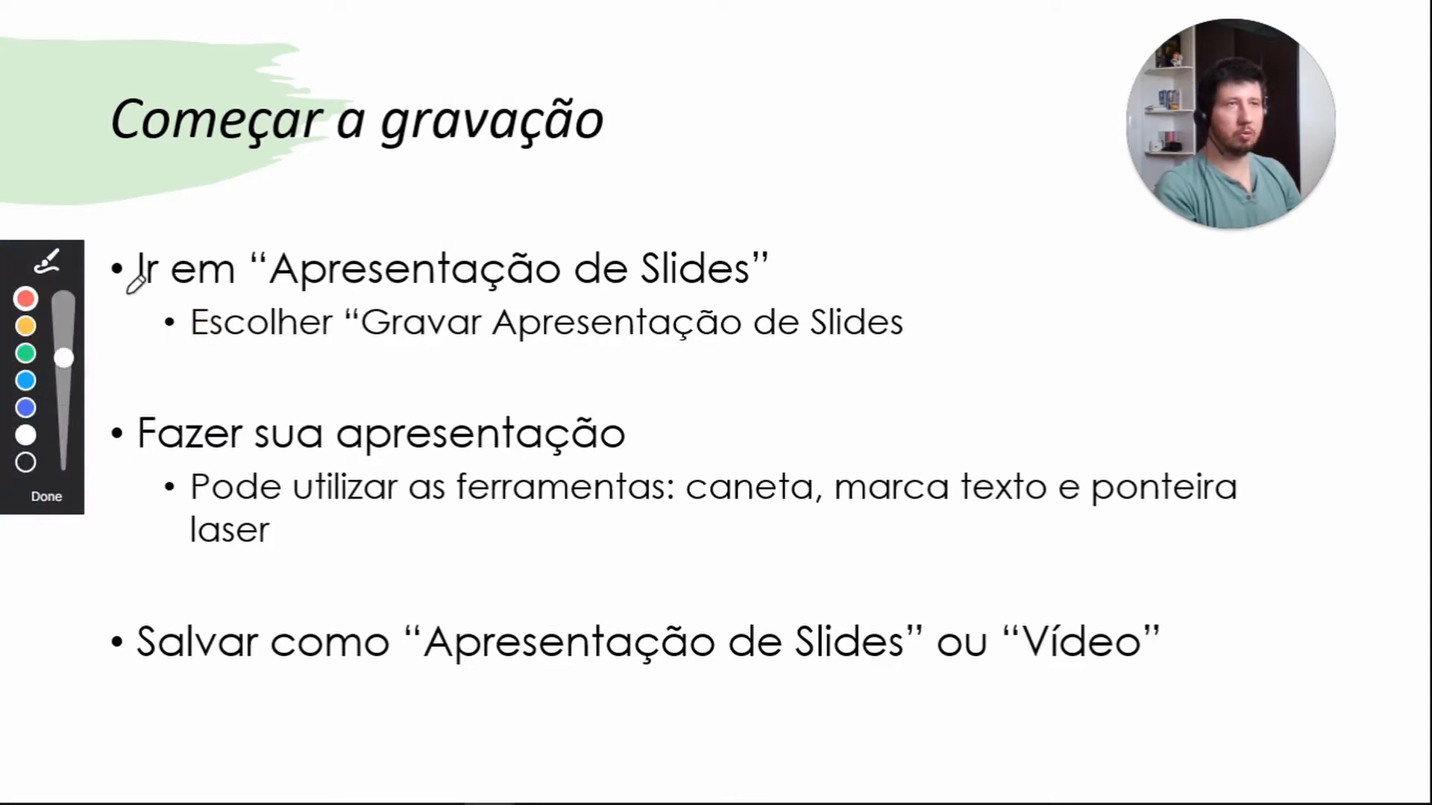
pyautogui.moveTo(128, 293)
pyautogui.mouseDown()
pyautogui.moveTo(261, 288)
pyautogui.moveTo(155, 244)
pyautogui.moveTo(223, 305)
pyautogui.mouseUp()
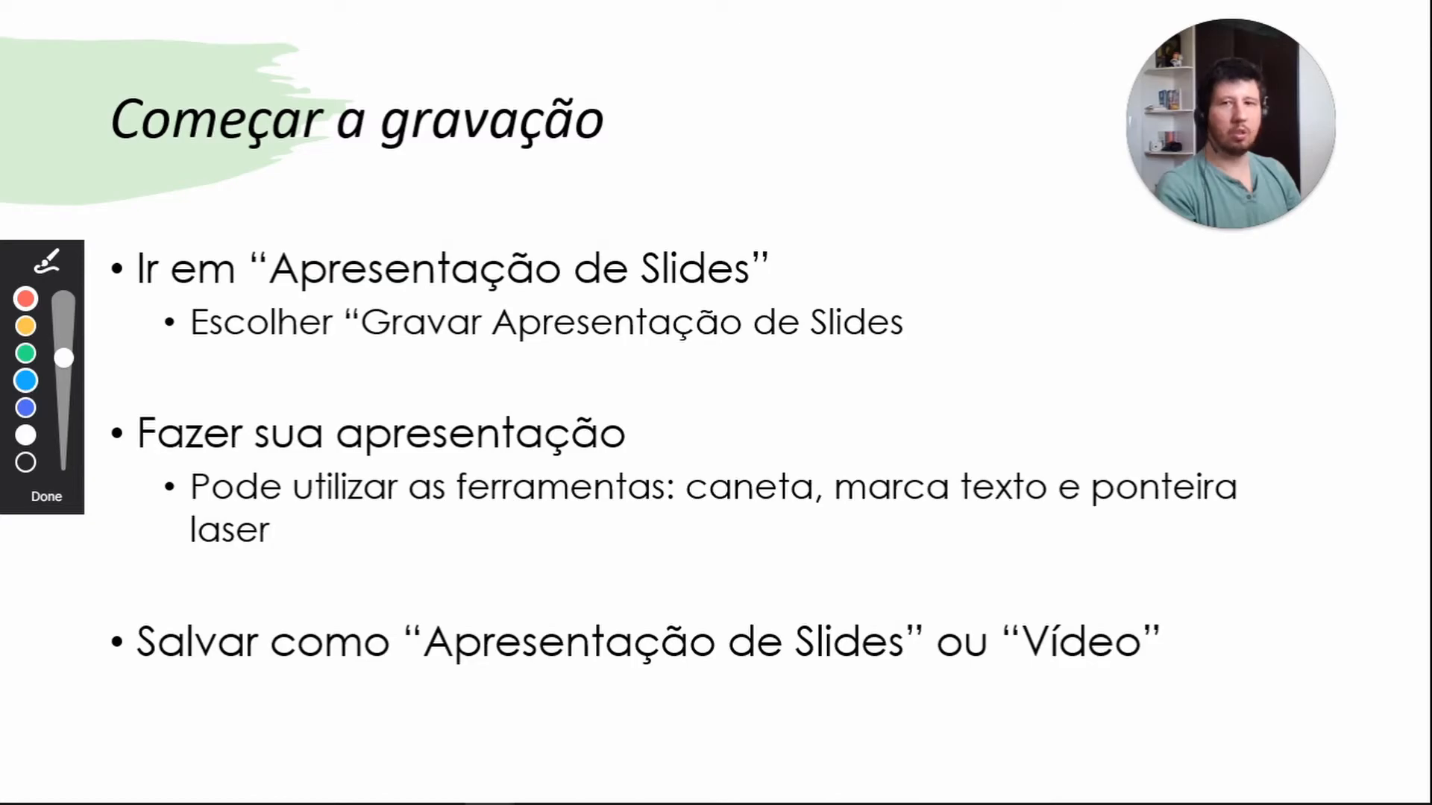
# - Return to the title slide, draw freehand red strokes over the pencil tips, and finish with the drawing tool
pyautogui.press('Left')
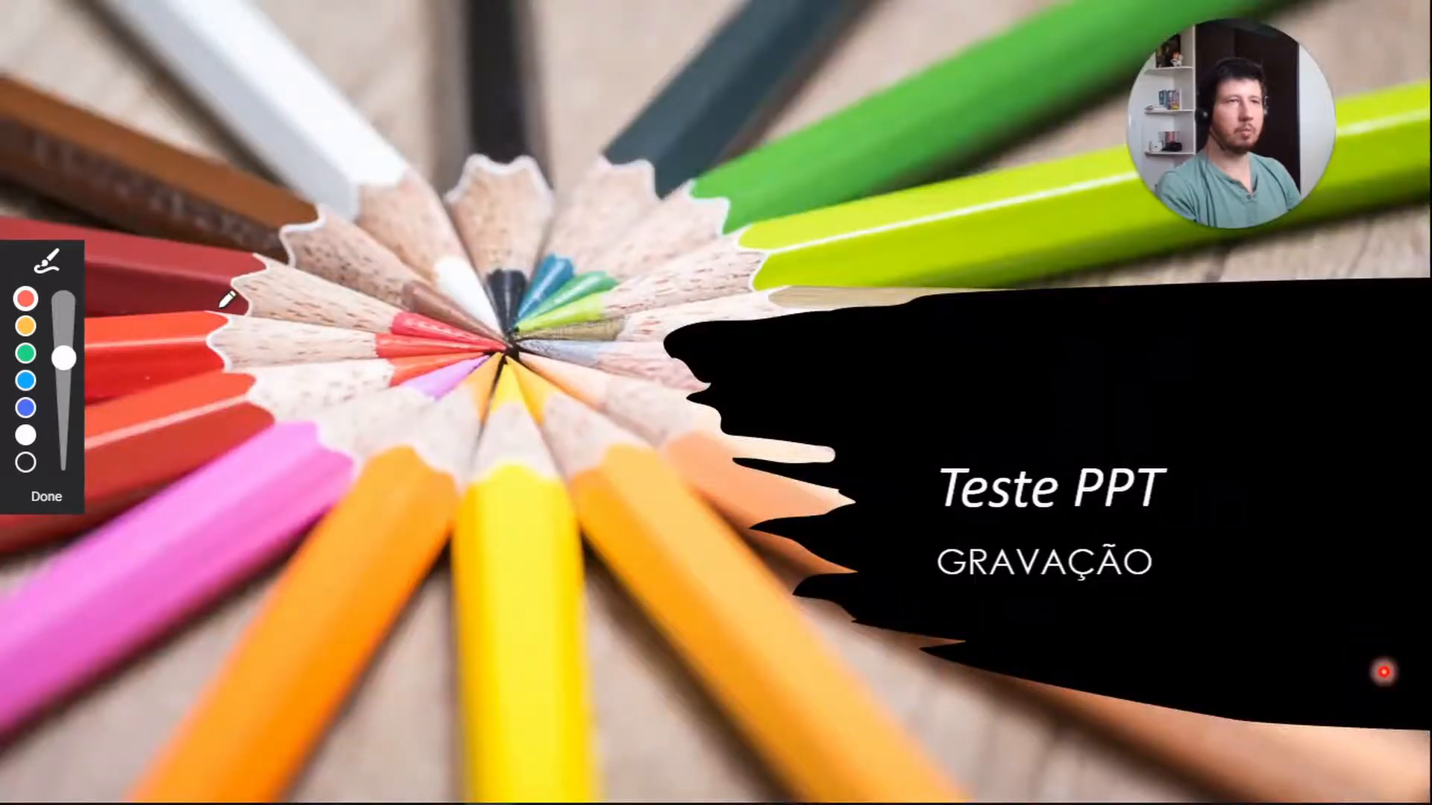
pyautogui.moveTo(289, 337)
pyautogui.mouseDown()
pyautogui.moveTo(403, 280)
pyautogui.moveTo(664, 356)
pyautogui.mouseUp()
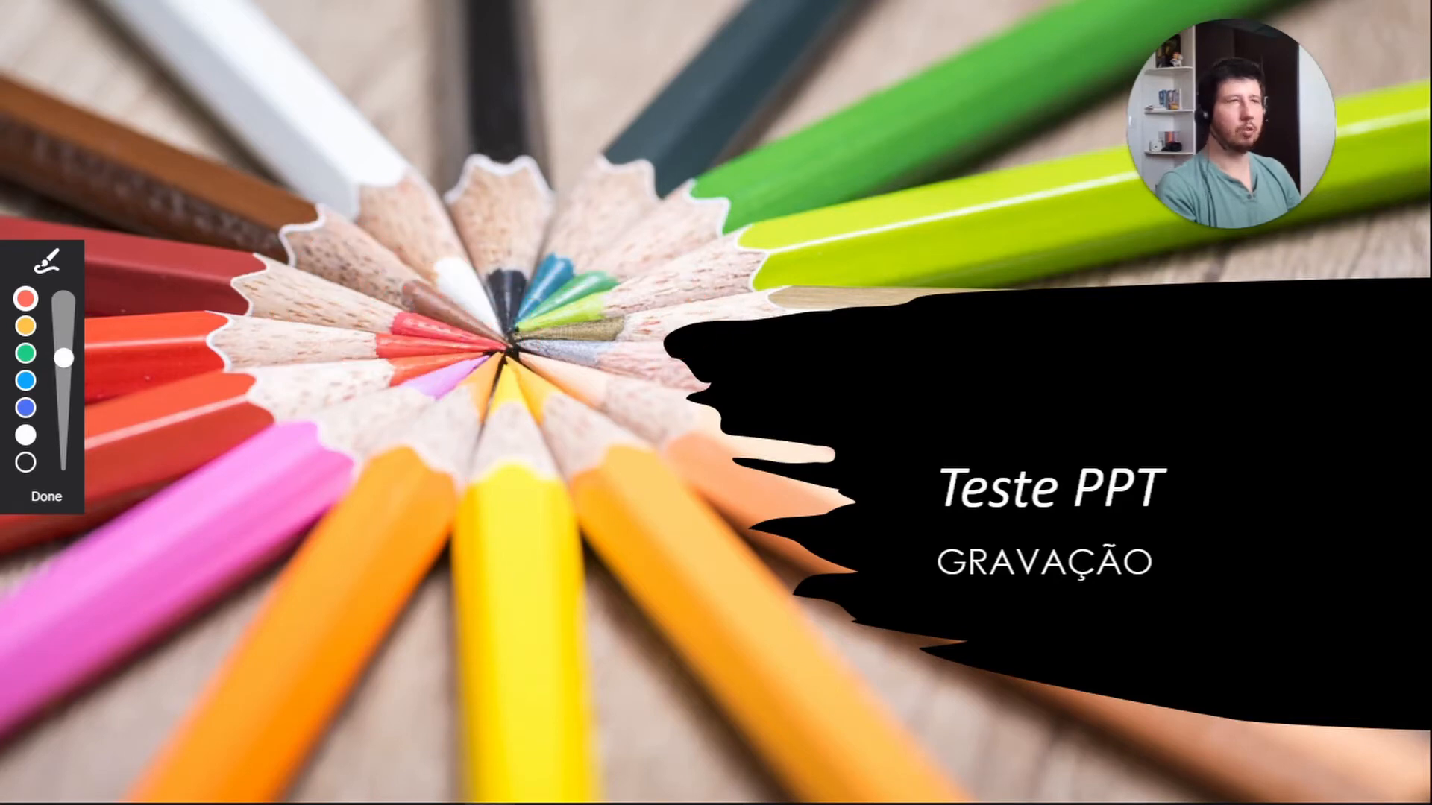
pyautogui.moveTo(268, 301)
pyautogui.mouseDown()
pyautogui.moveTo(484, 375)
pyautogui.moveTo(514, 429)
pyautogui.mouseUp()
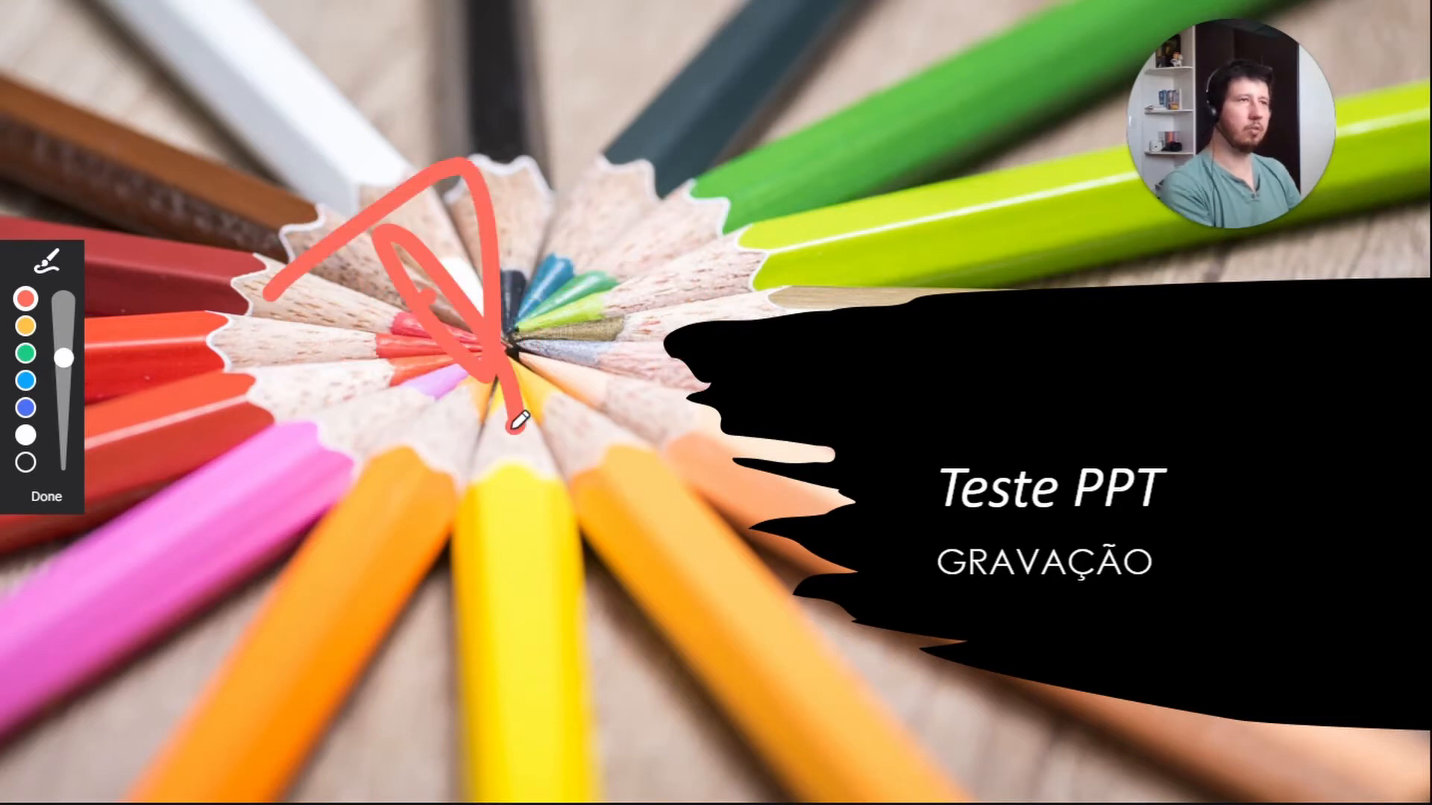
pyautogui.click(355, 377)
pyautogui.moveTo(232, 403)
pyautogui.mouseDown()
pyautogui.moveTo(416, 282)
pyautogui.moveTo(458, 390)
pyautogui.moveTo(448, 447)
pyautogui.mouseUp()
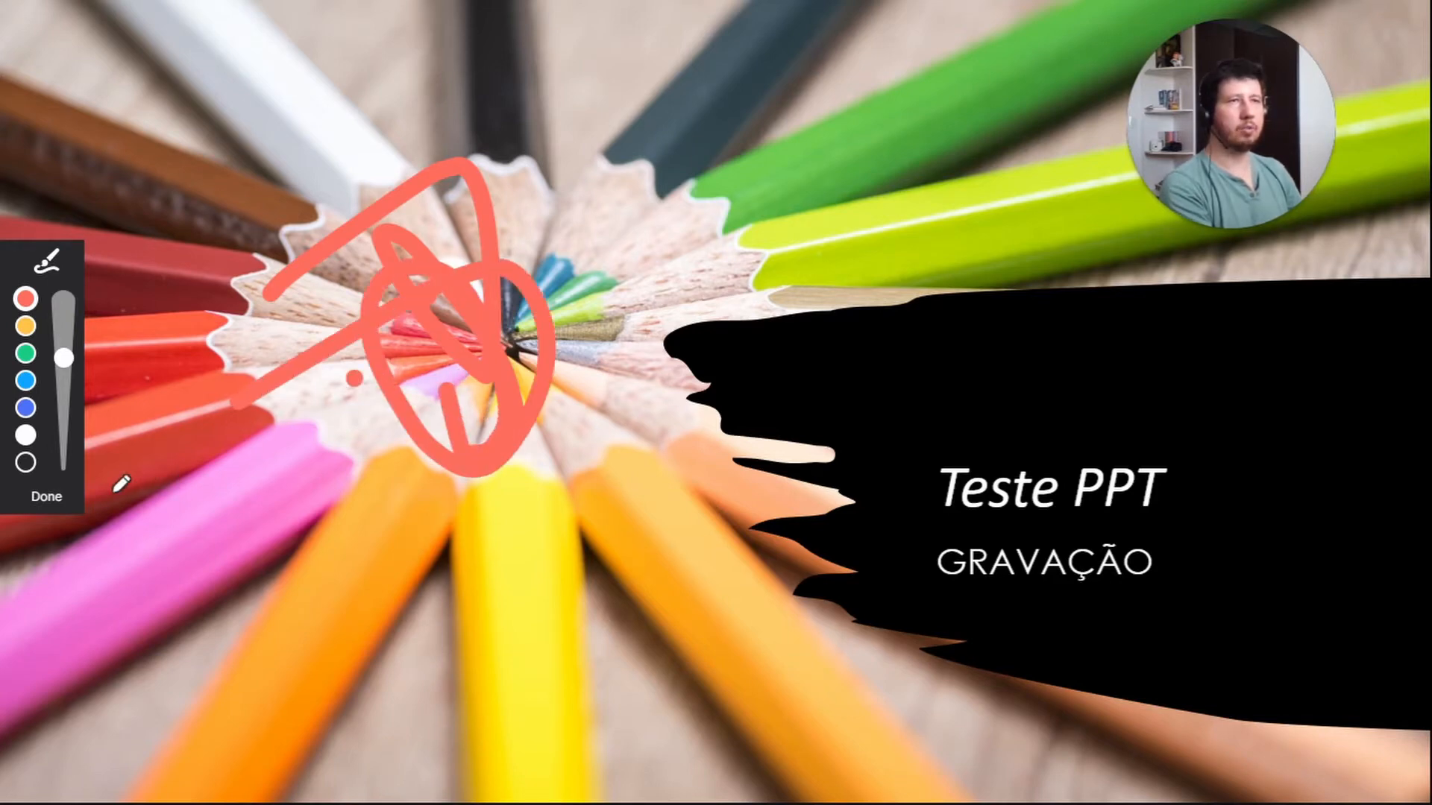
pyautogui.click(45, 499)
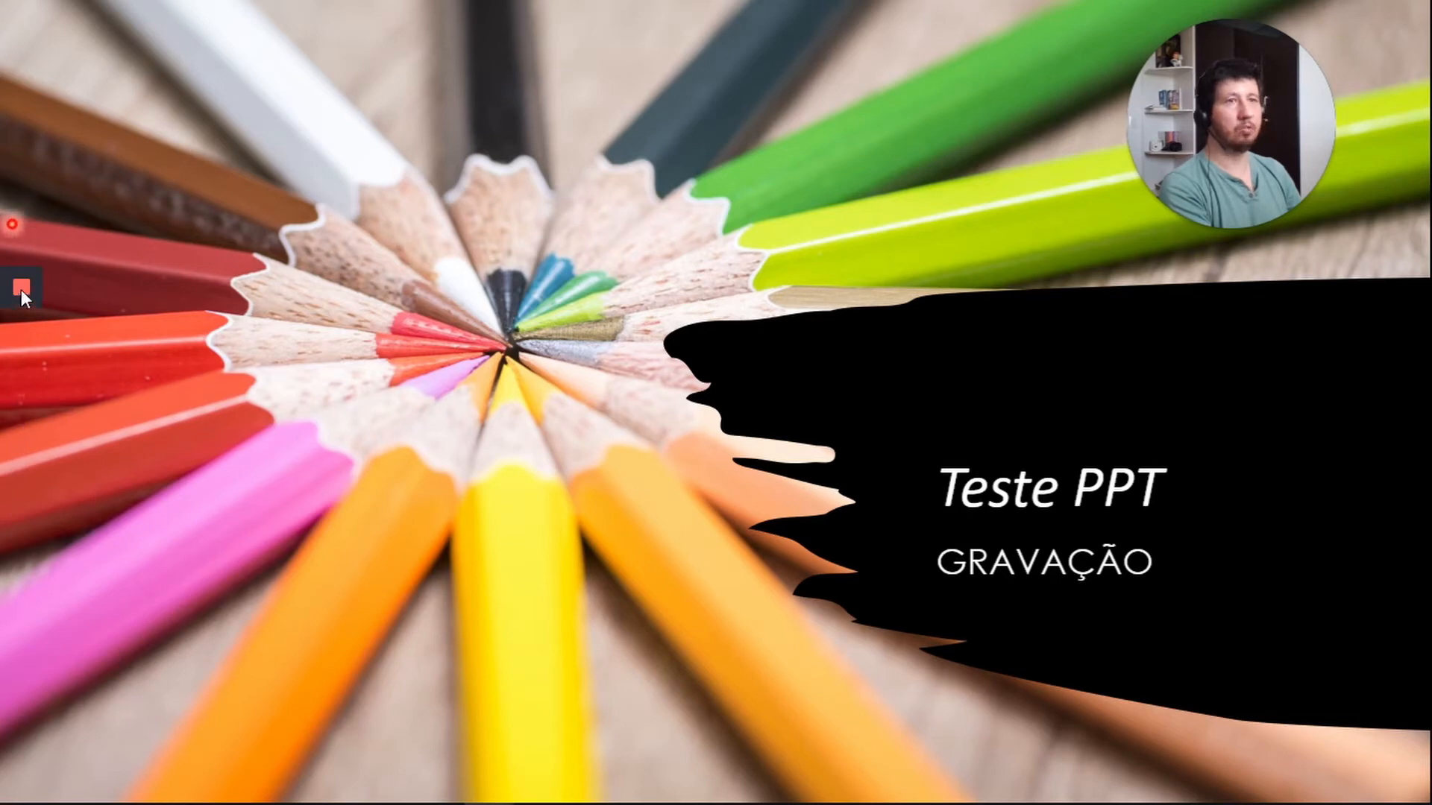
# - Stop the Loom recording, and exit the slide show and minimize PowerPoint to reach the recording's share page
pyautogui.moveTo(20, 292)
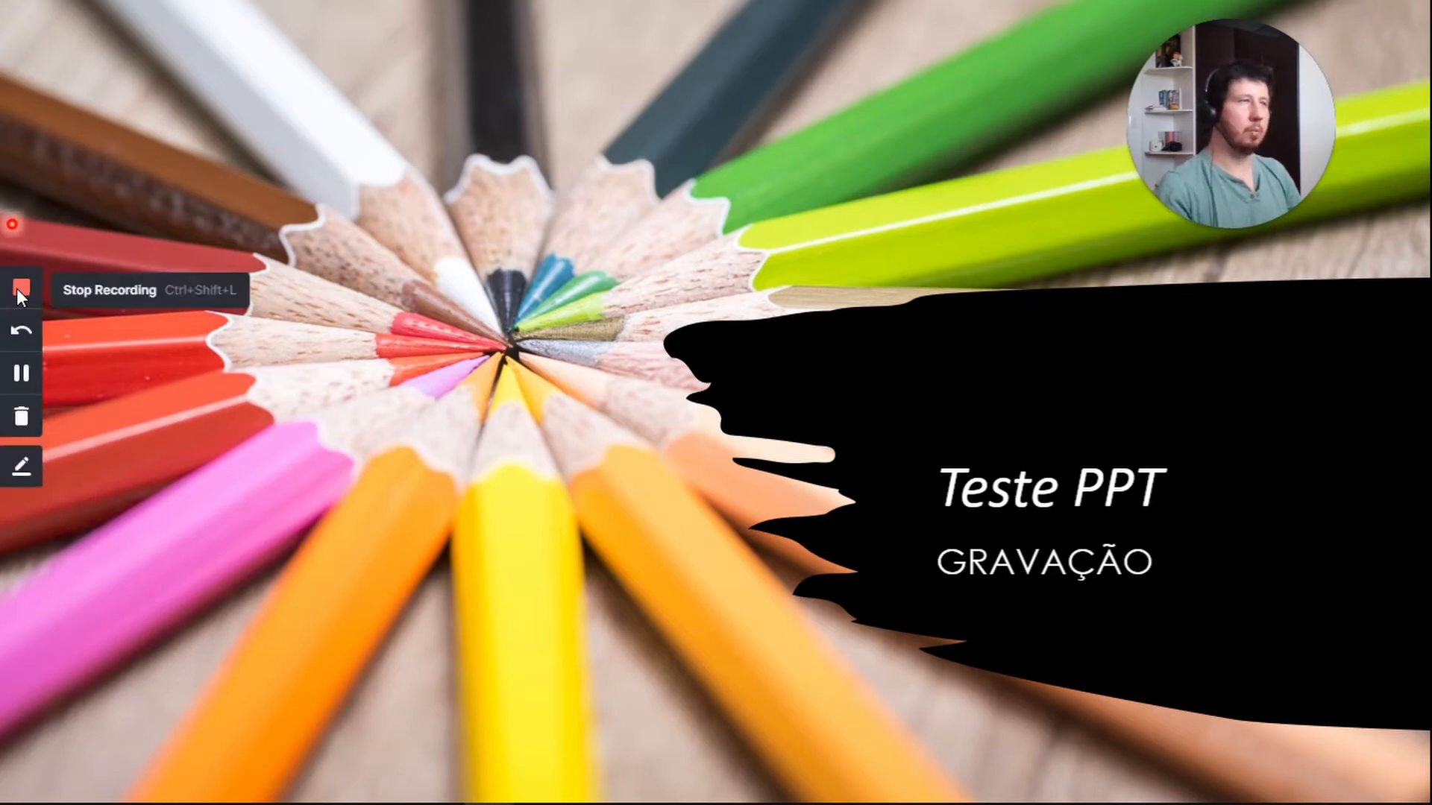
pyautogui.click(20, 291)
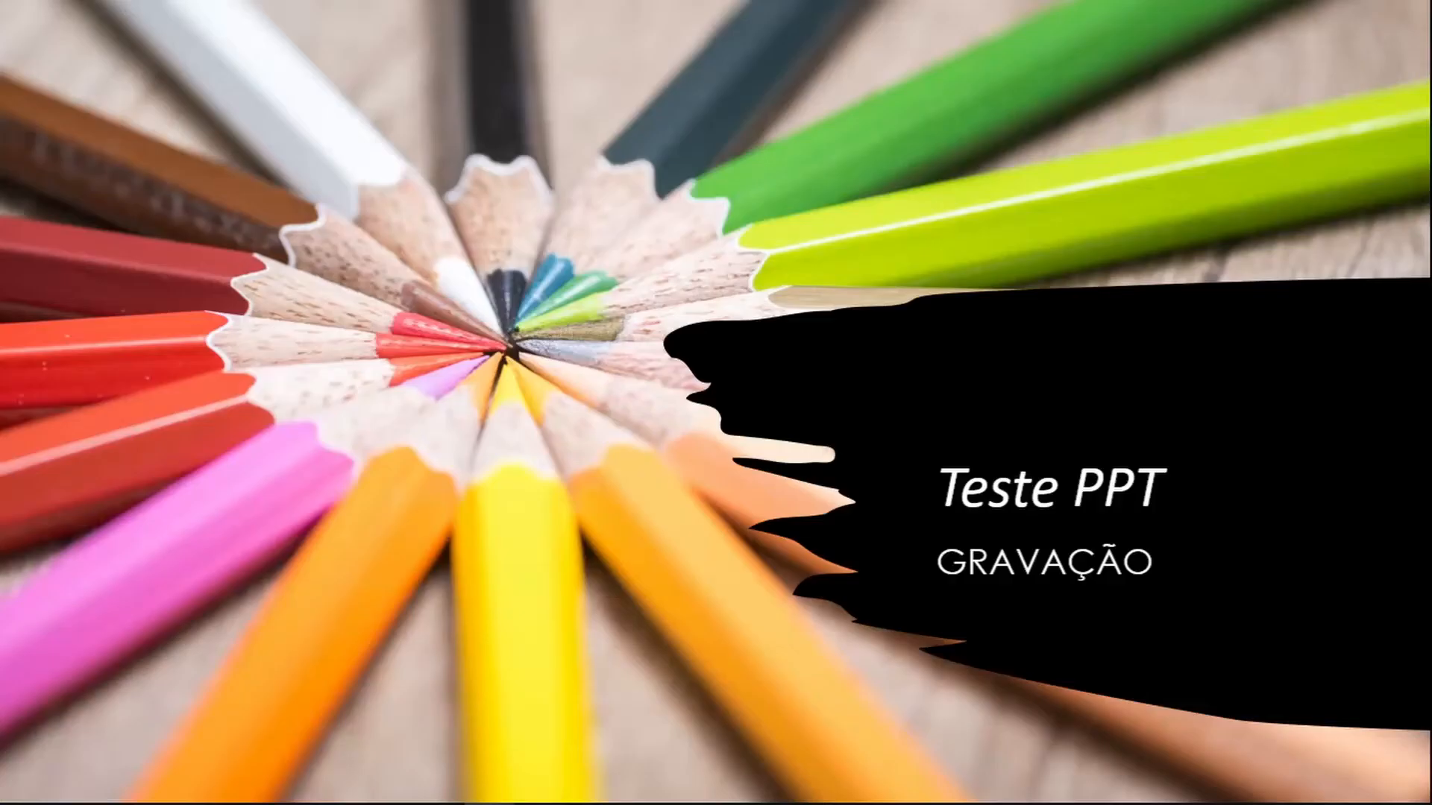
pyautogui.press('Escape')
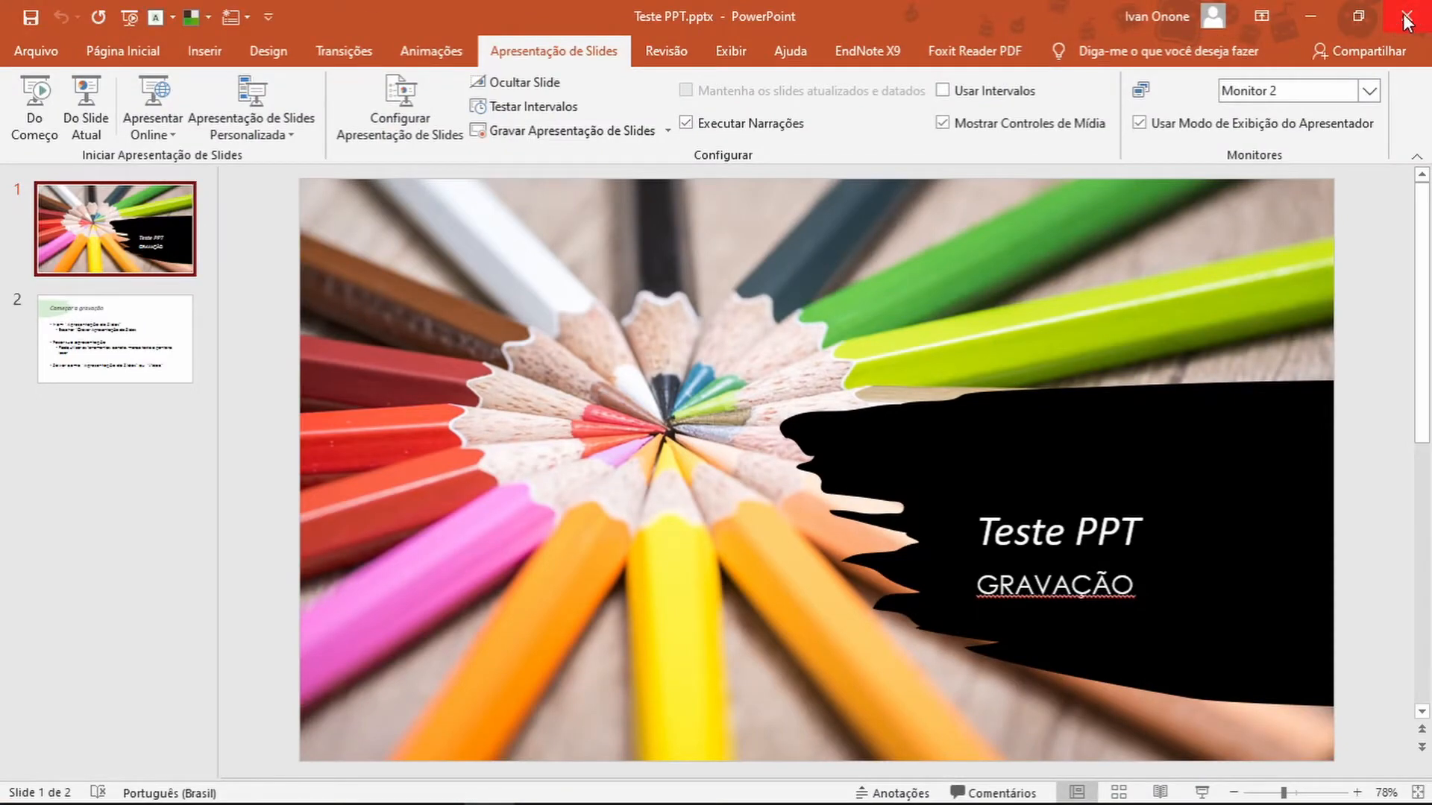
pyautogui.click(1317, 19)
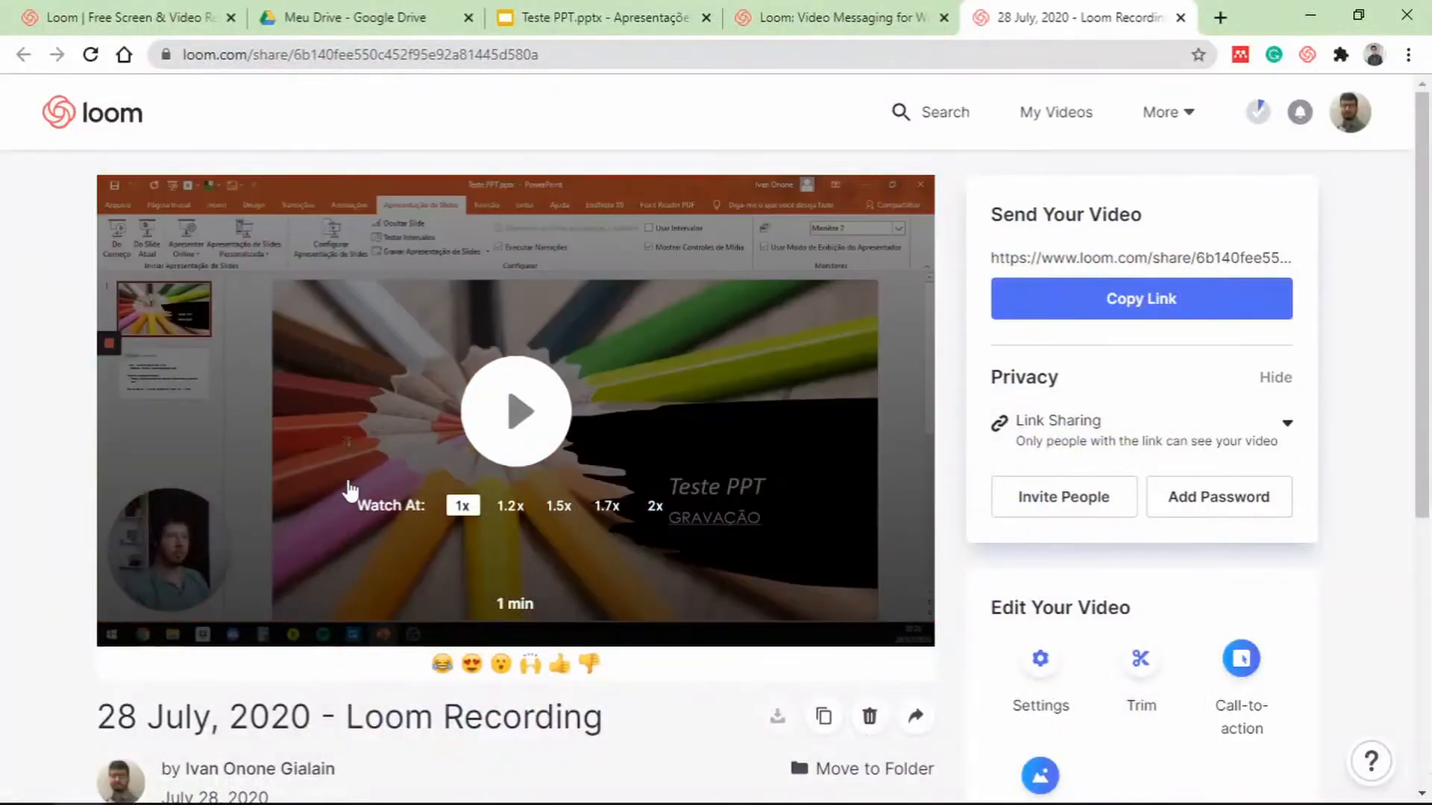
# - Examine the recording's download, sharing, view count, comment and reply options on its Loom page
pyautogui.scroll(-2, 455, 642)
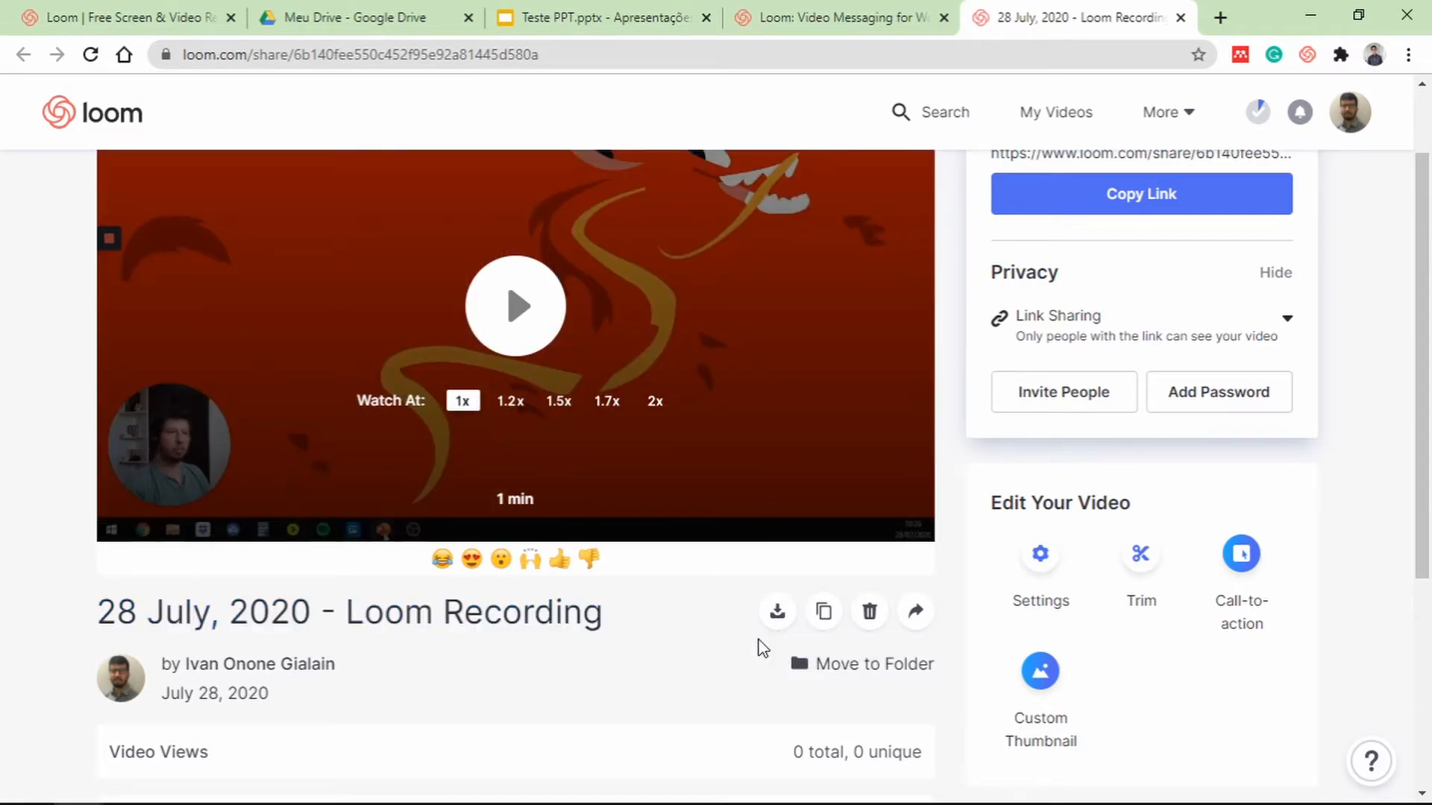
pyautogui.scroll(-3, 762, 647)
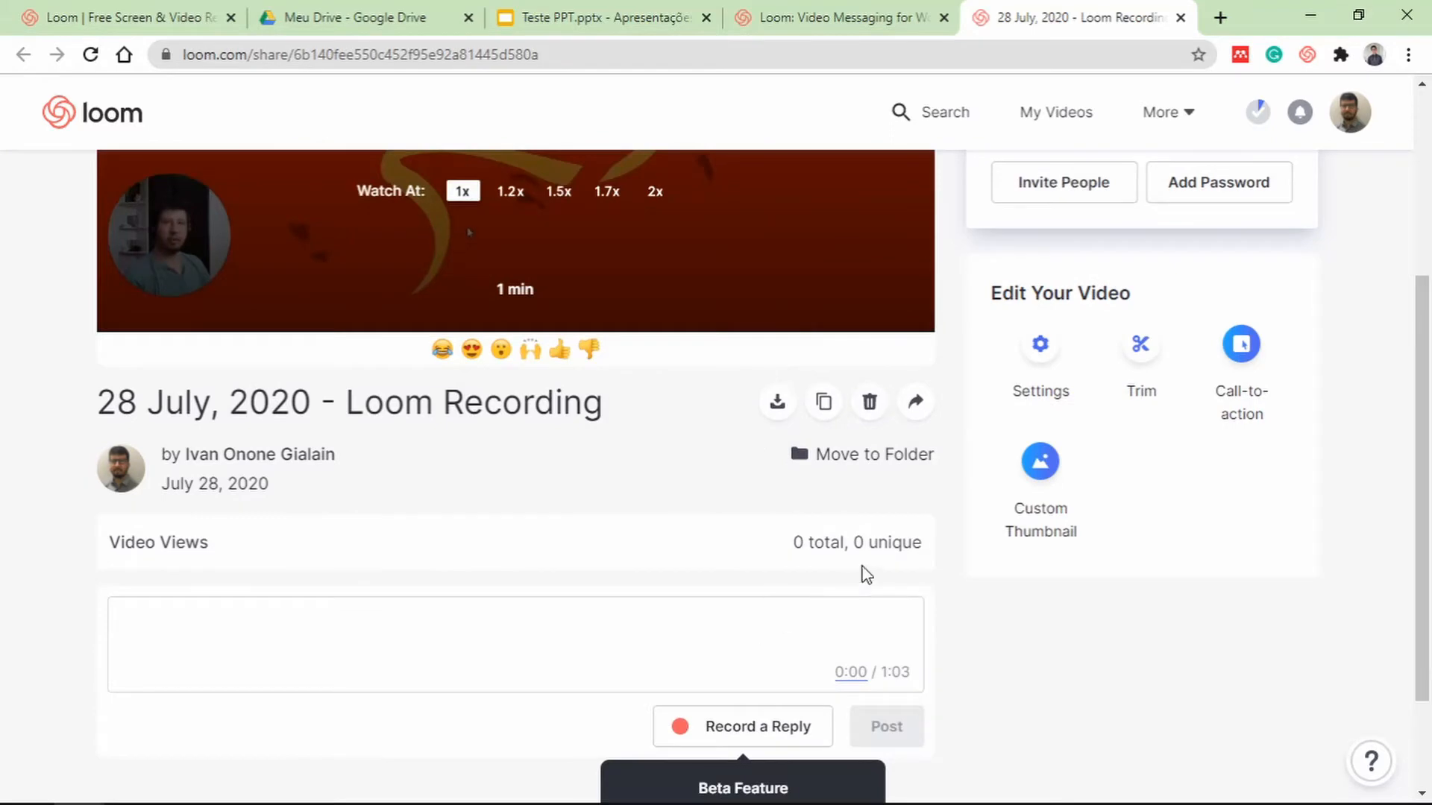
pyautogui.scroll(-2, 806, 544)
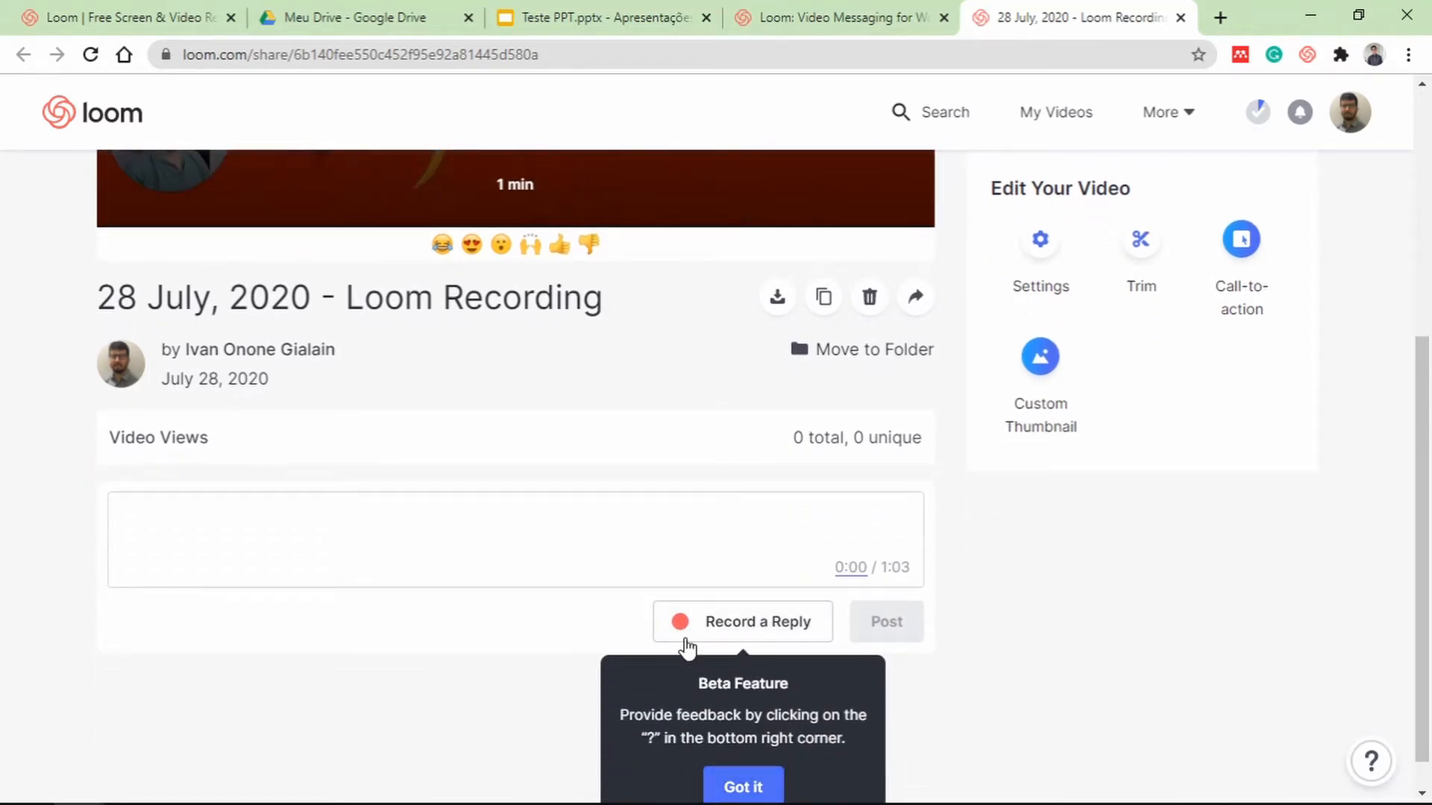
pyautogui.scroll(4, 719, 630)
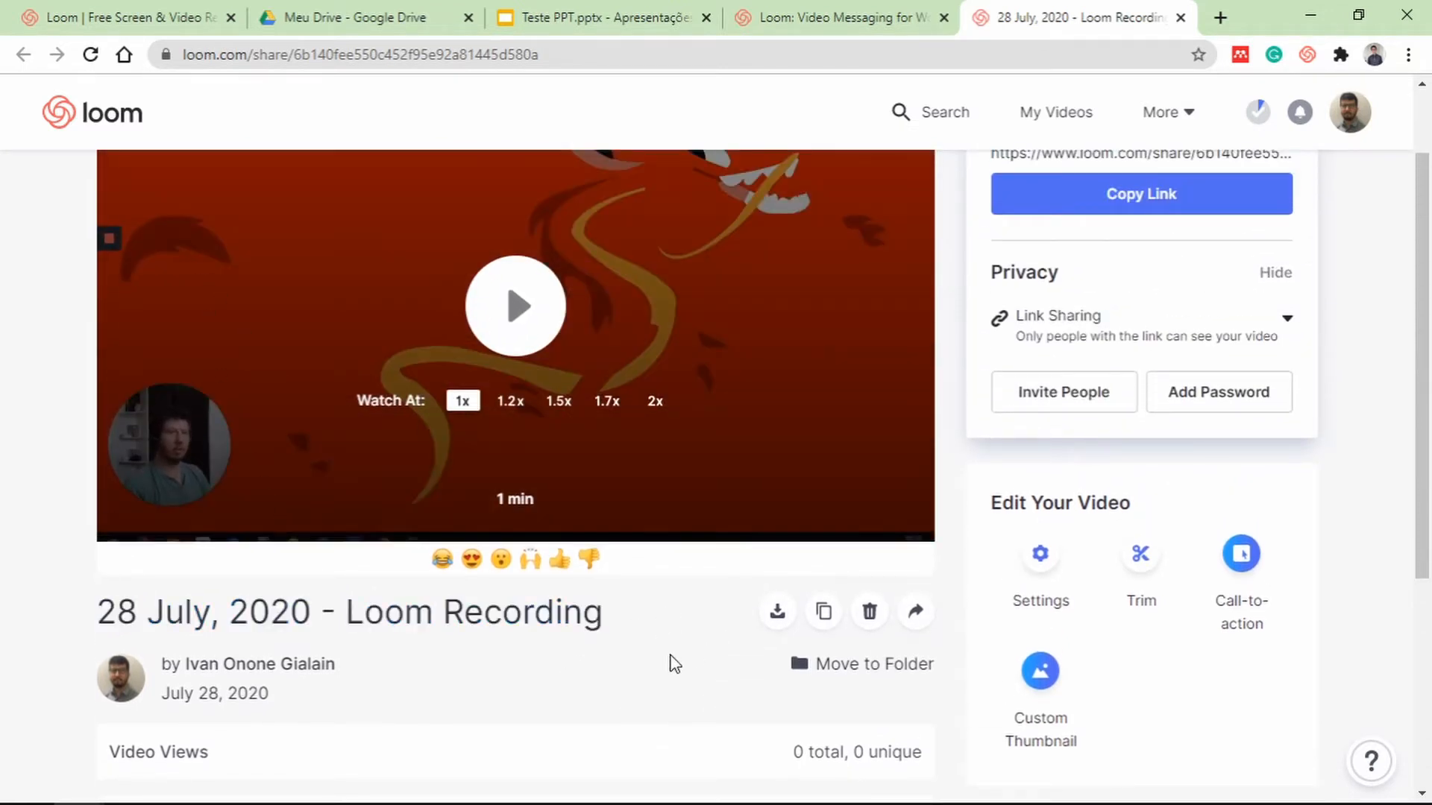
pyautogui.scroll(2, 652, 640)
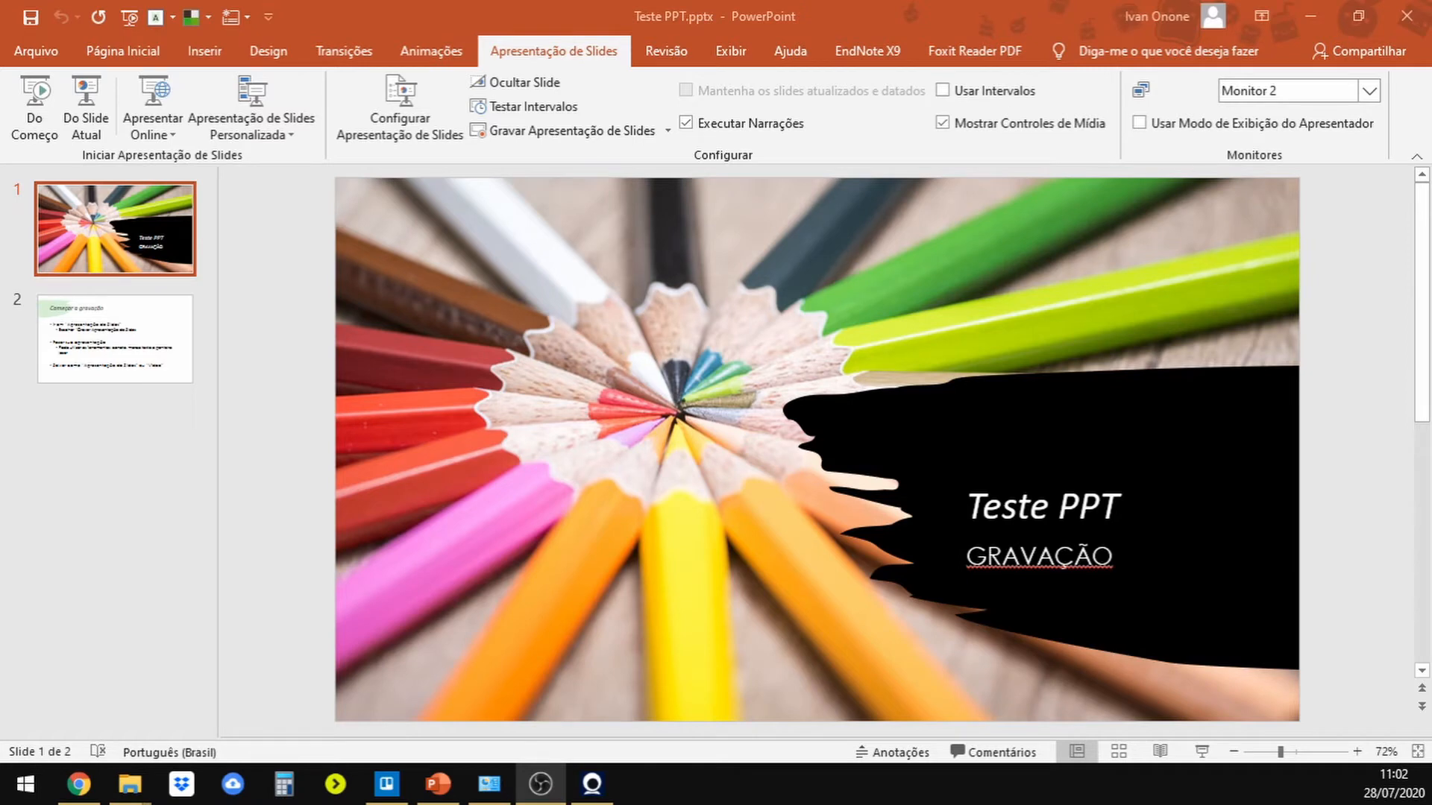
# - Search Windows for "xbox" to locate the Xbox Game Bar app, and dismiss the search without opening it
pyautogui.click(25, 783)
pyautogui.write('xbox')
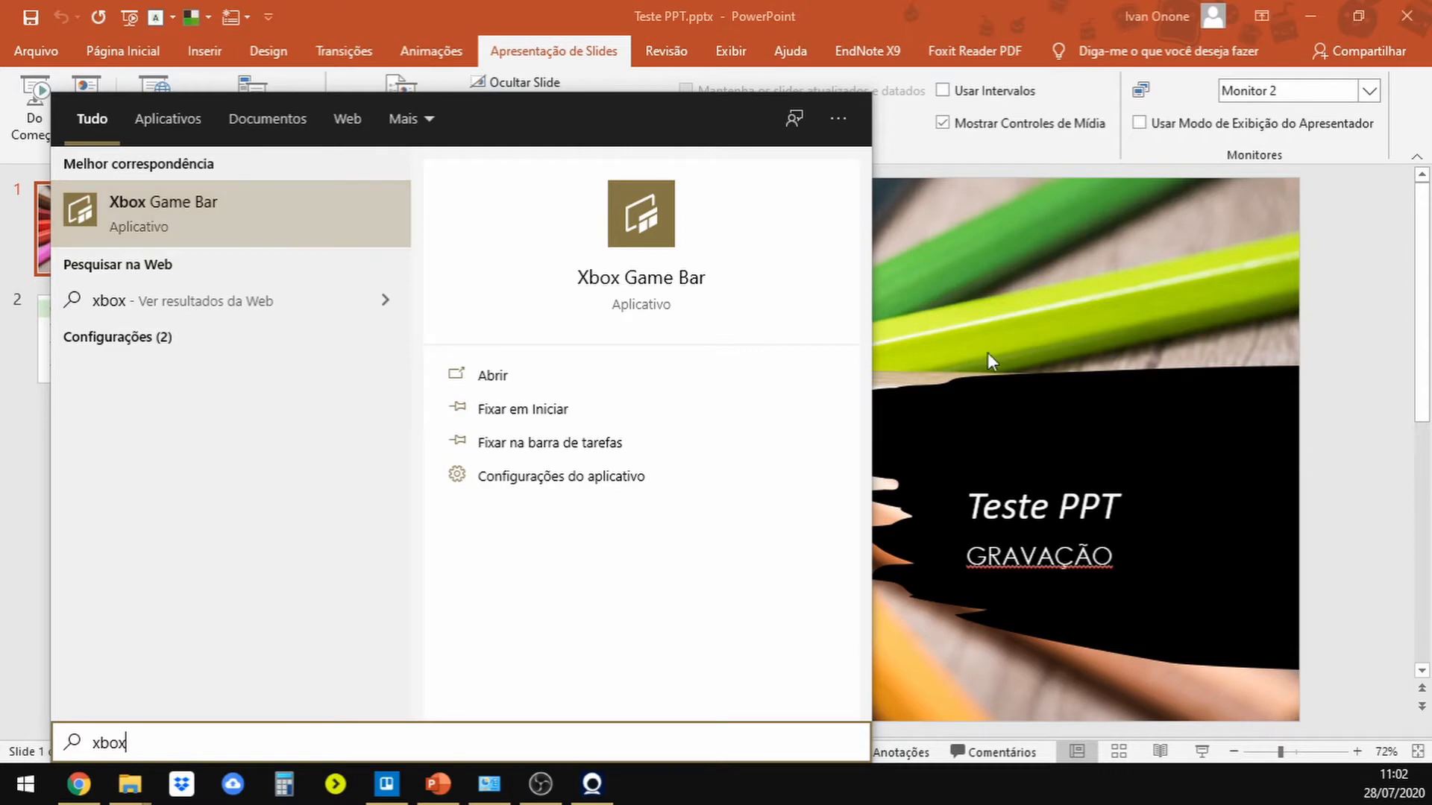
pyautogui.click(1324, 391)
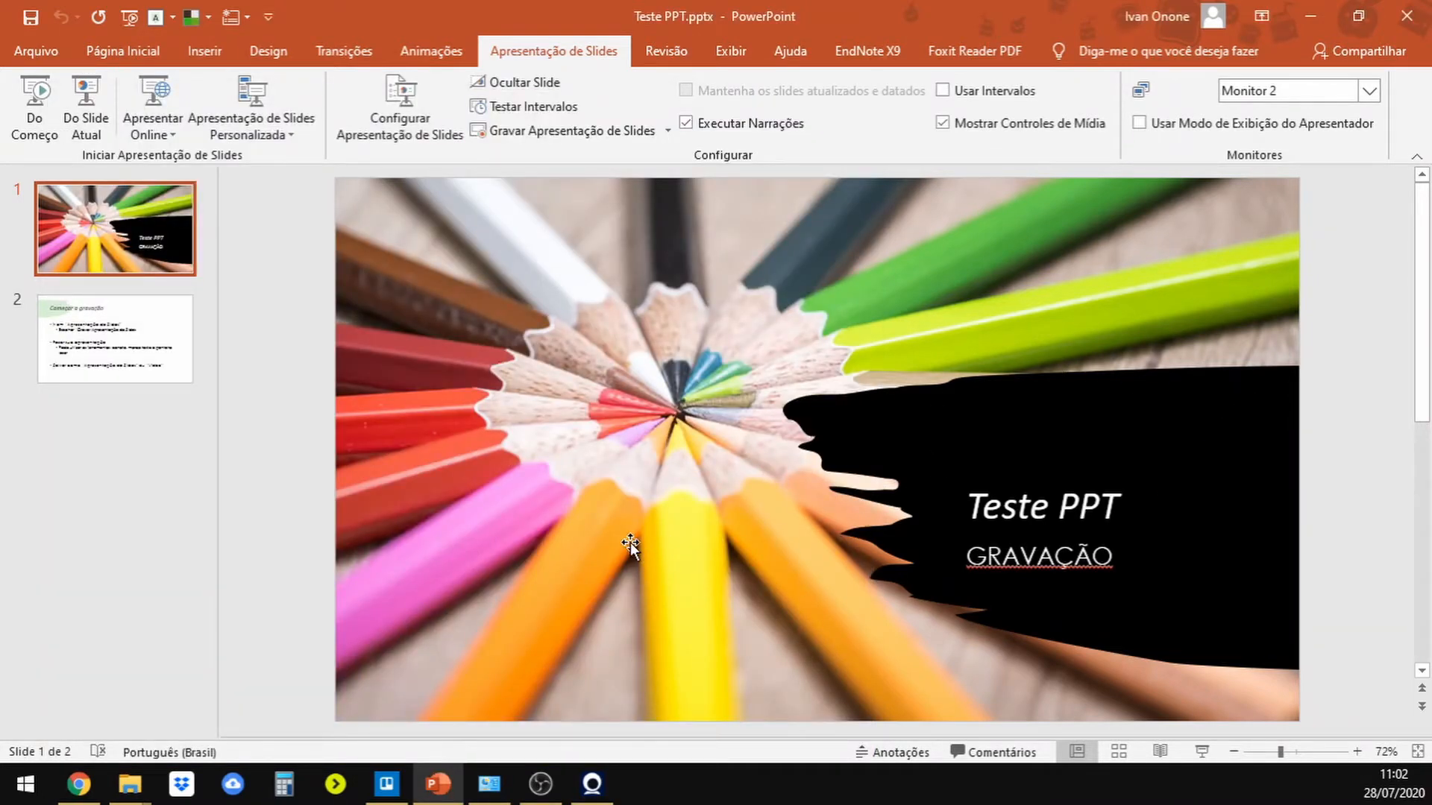
# - Minimize the presentation window, search Windows for "x", and launch Xbox Game Bar
pyautogui.click(1310, 18)
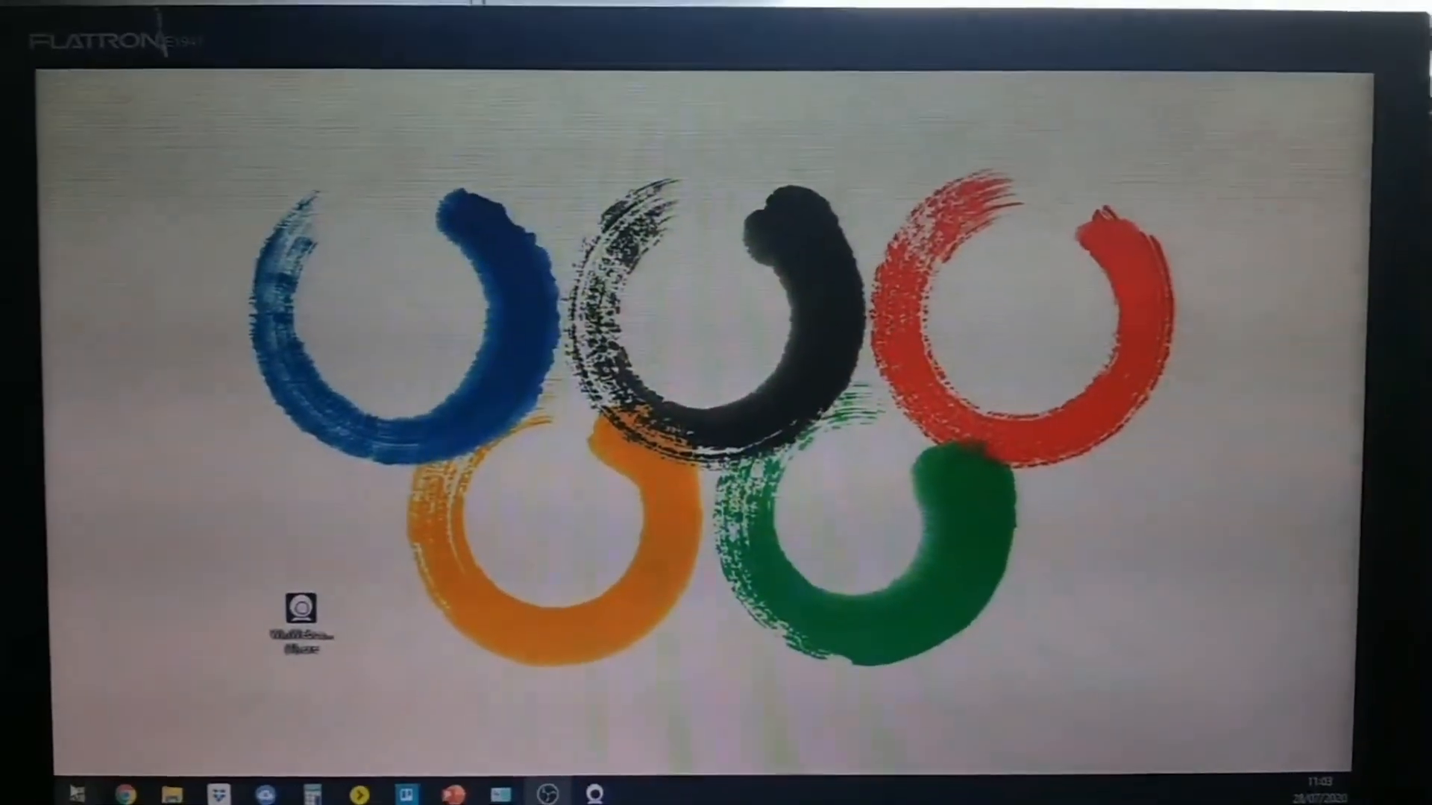
pyautogui.press('super')
pyautogui.write('x')
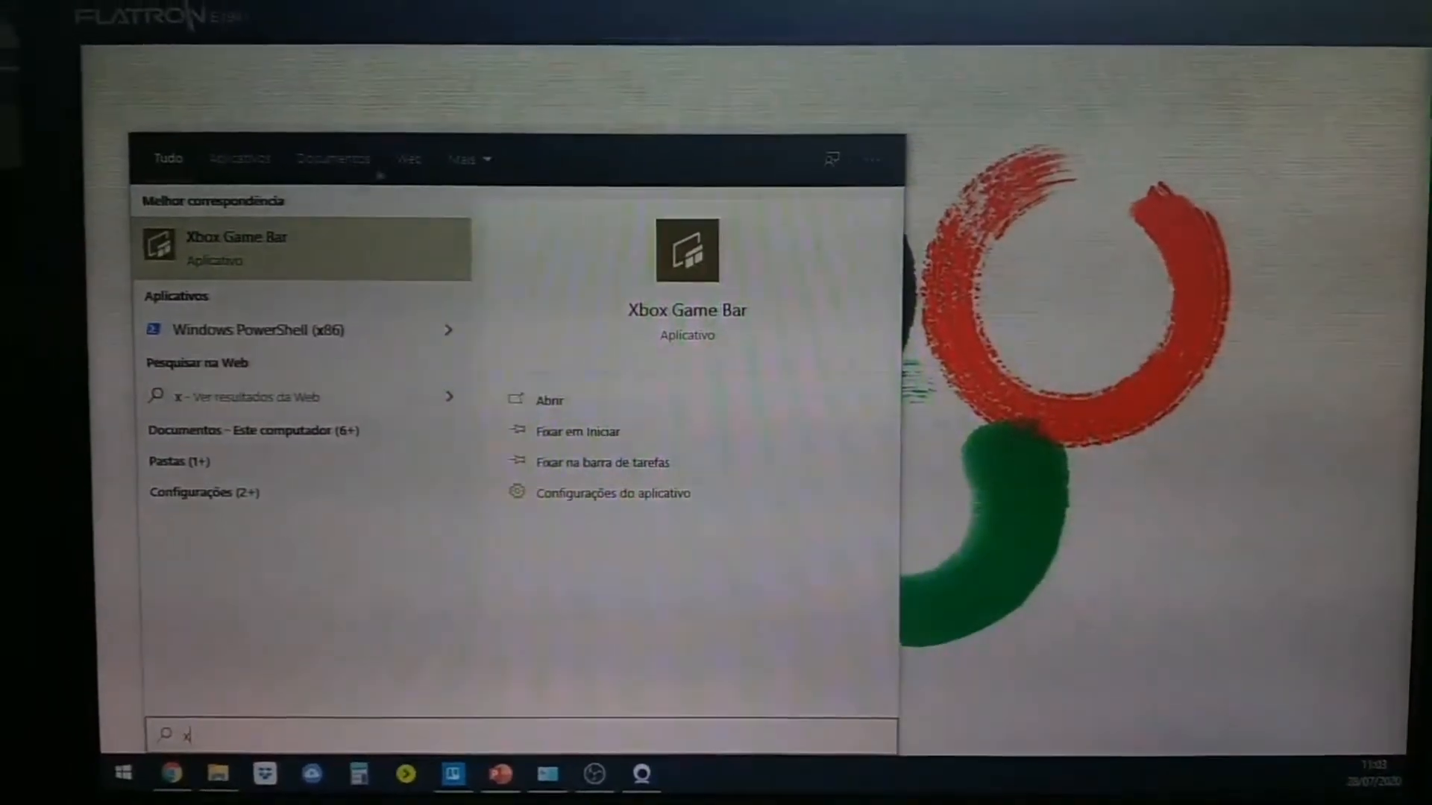
pyautogui.click(310, 237)
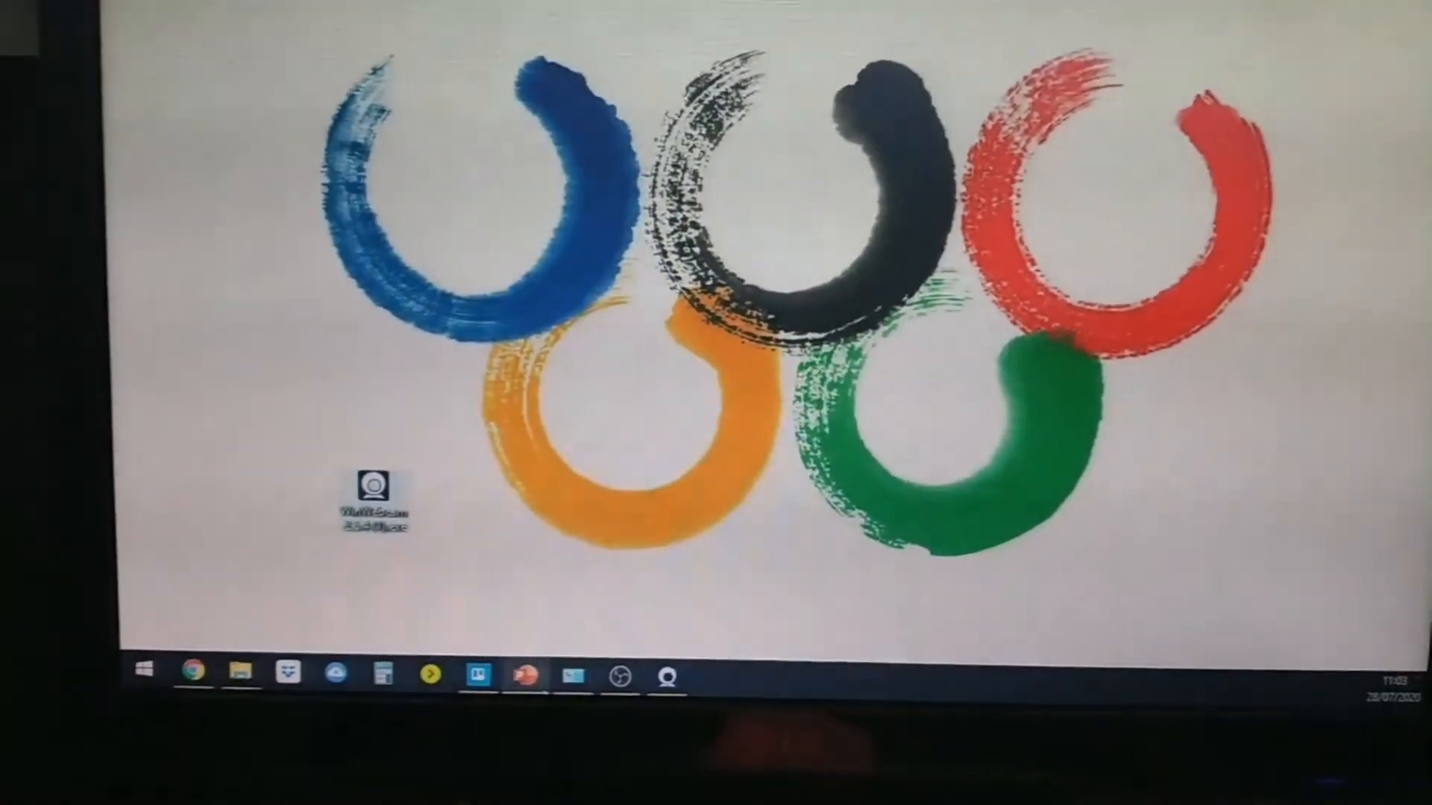
# - Bring the Teste PPT presentation back up and start its slide show from the title slide
pyautogui.moveTo(520, 697)
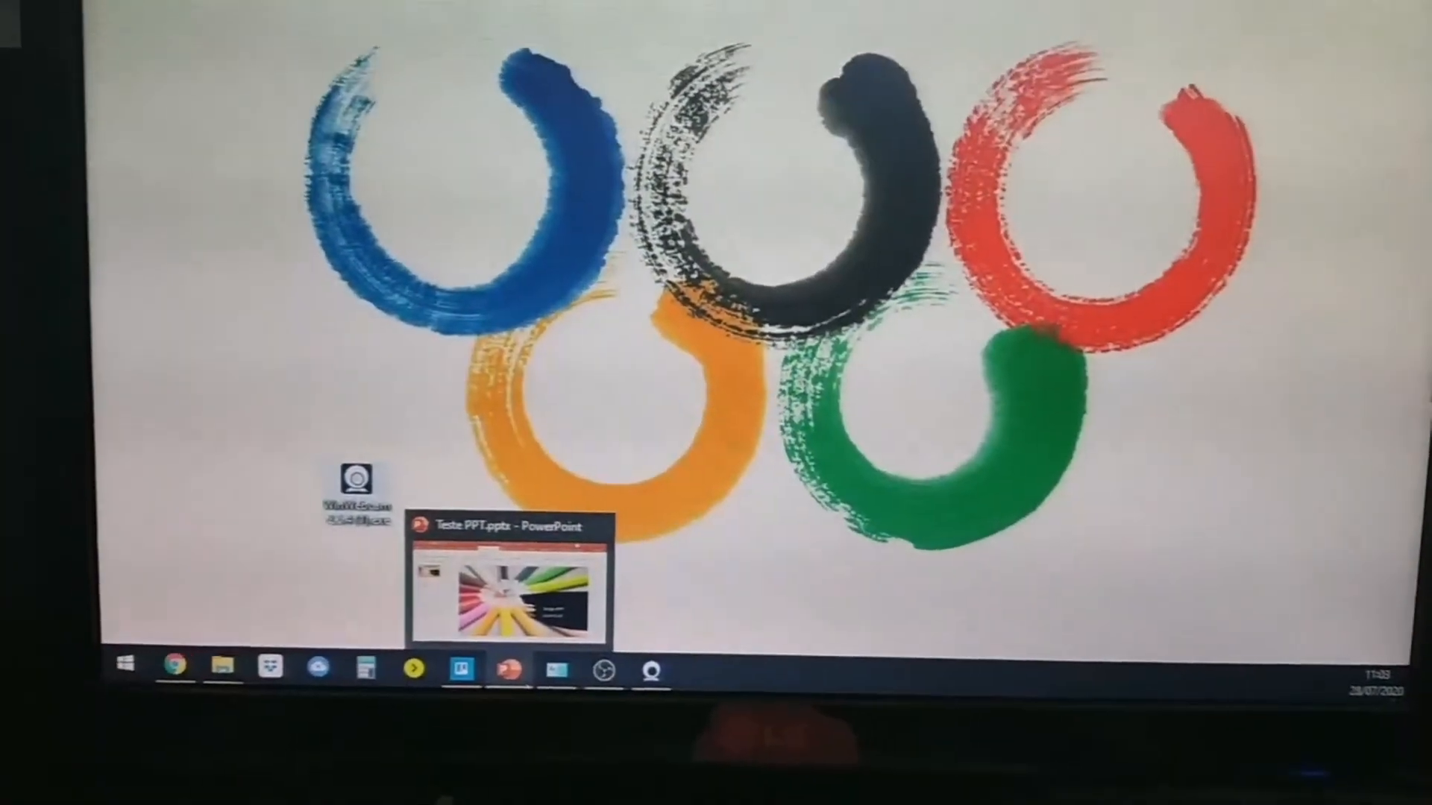
pyautogui.click(496, 666)
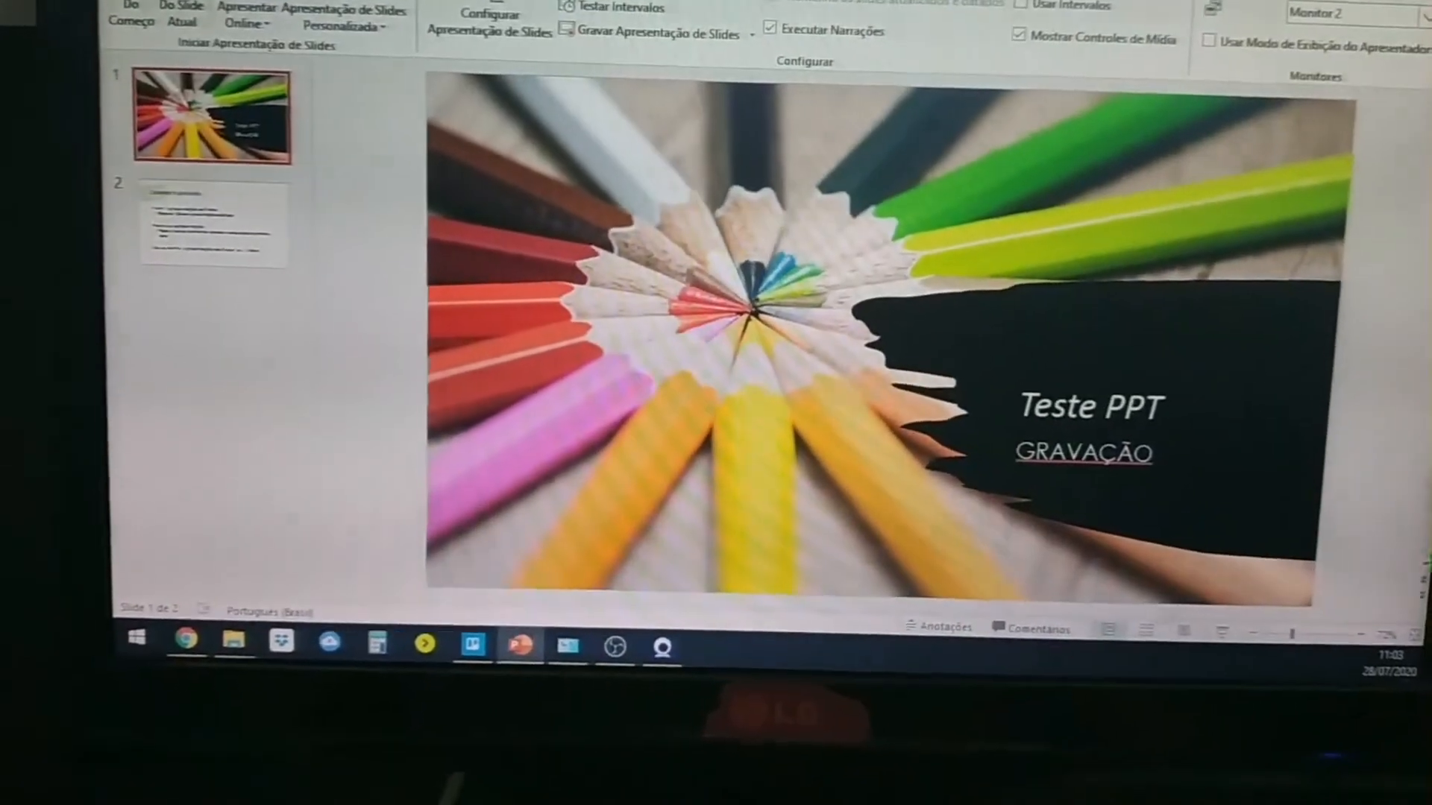
pyautogui.click(1221, 648)
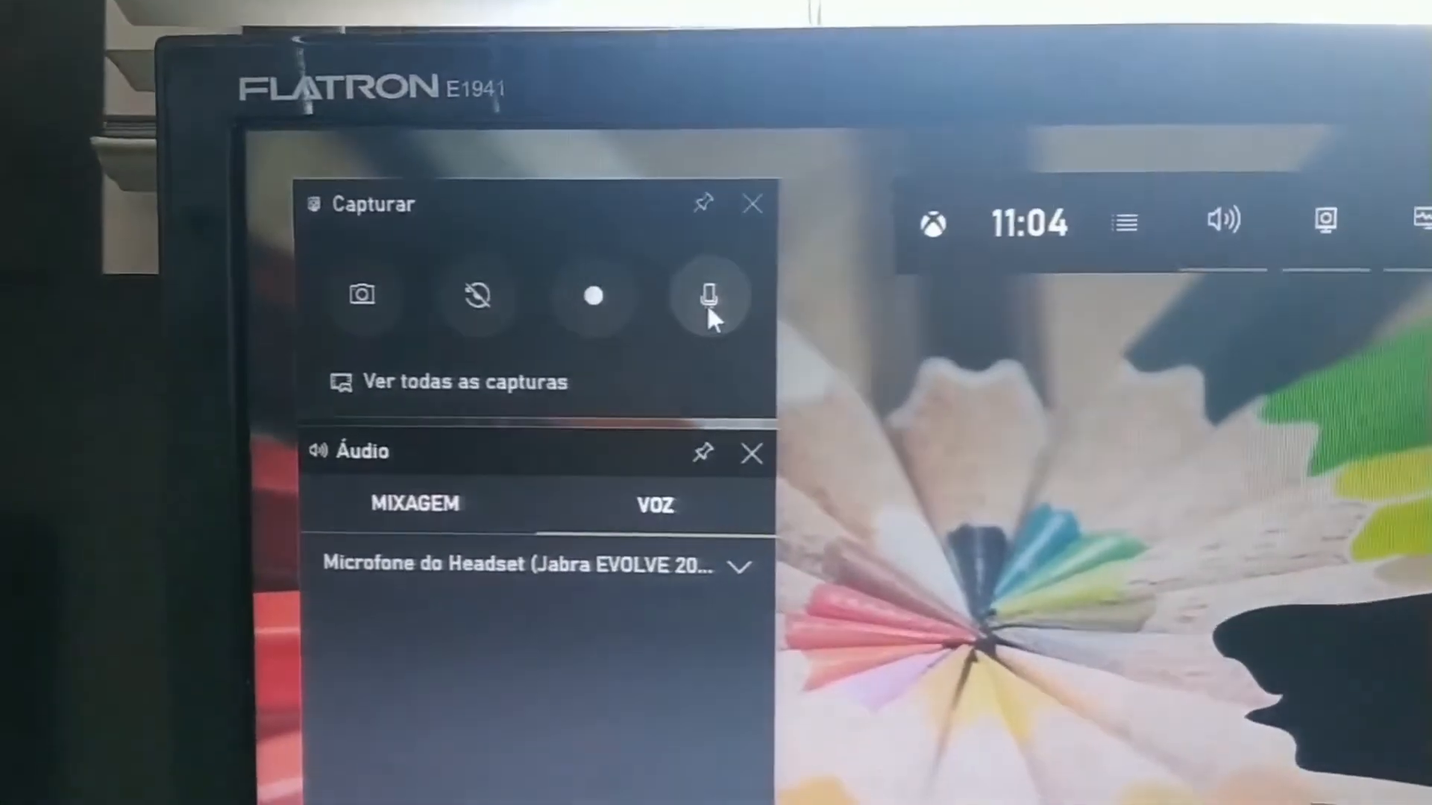
# - Toggle the microphone in the Game Bar capture controls, start recording the slide show, and dismiss the overlay
pyautogui.click(722, 292)
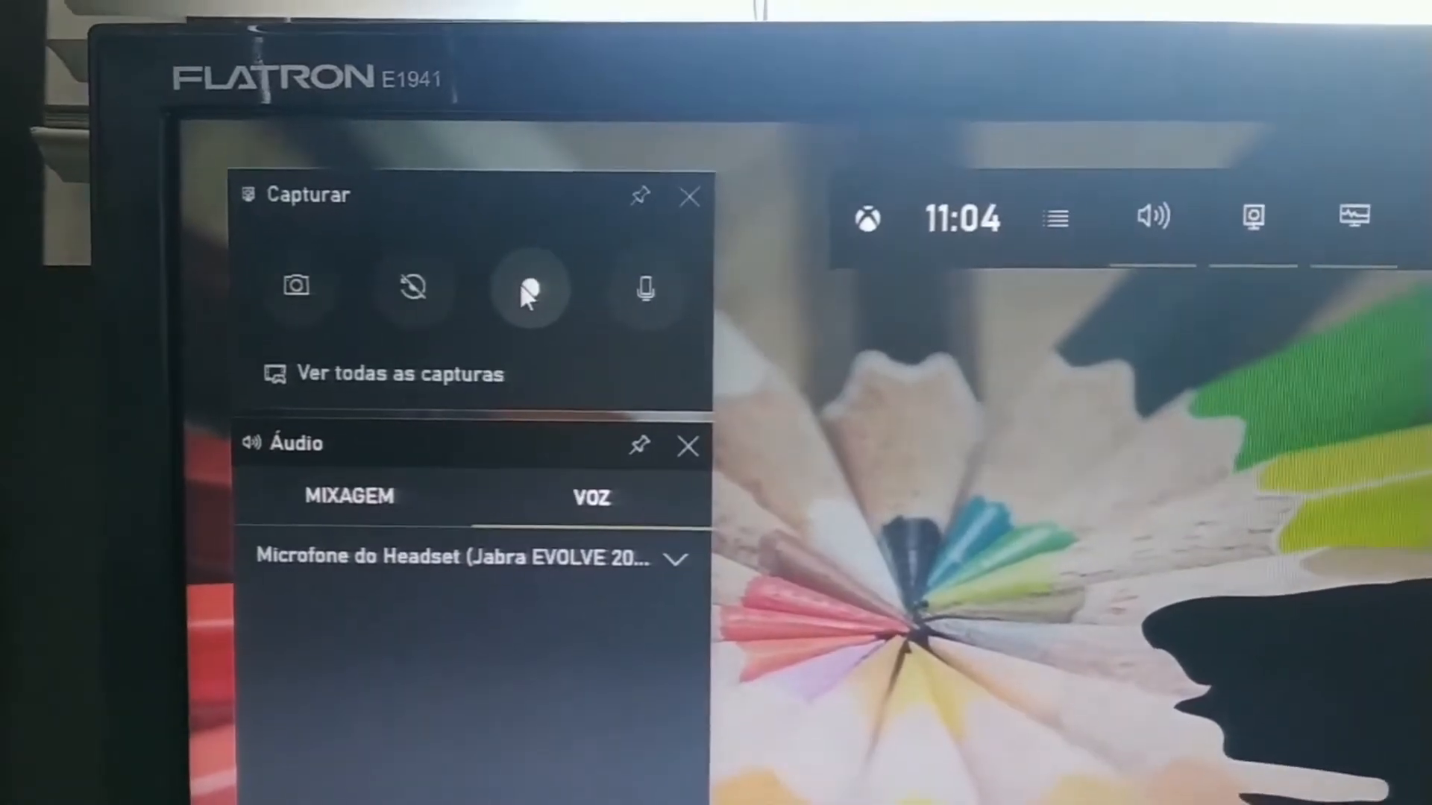
pyautogui.click(559, 282)
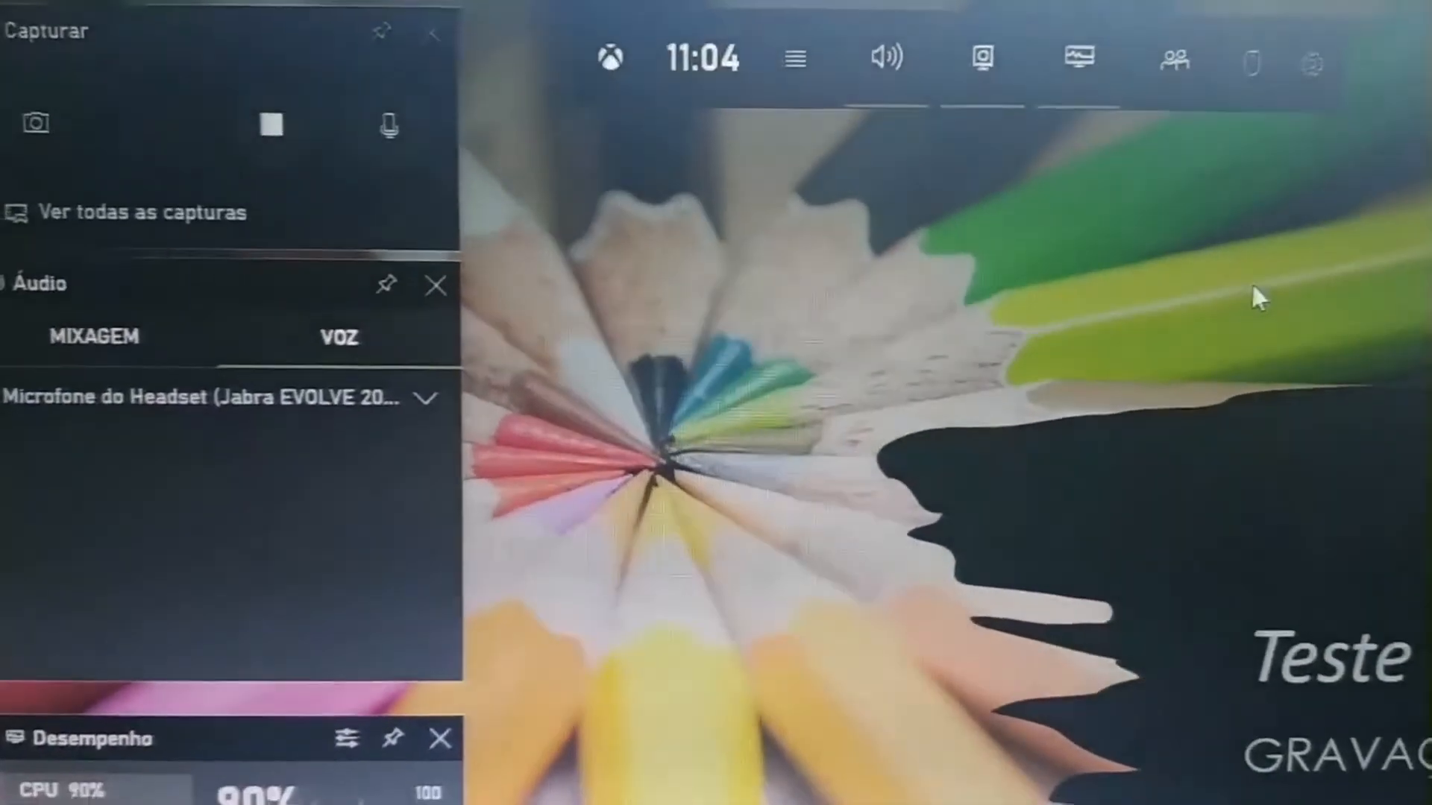
pyautogui.click(1259, 284)
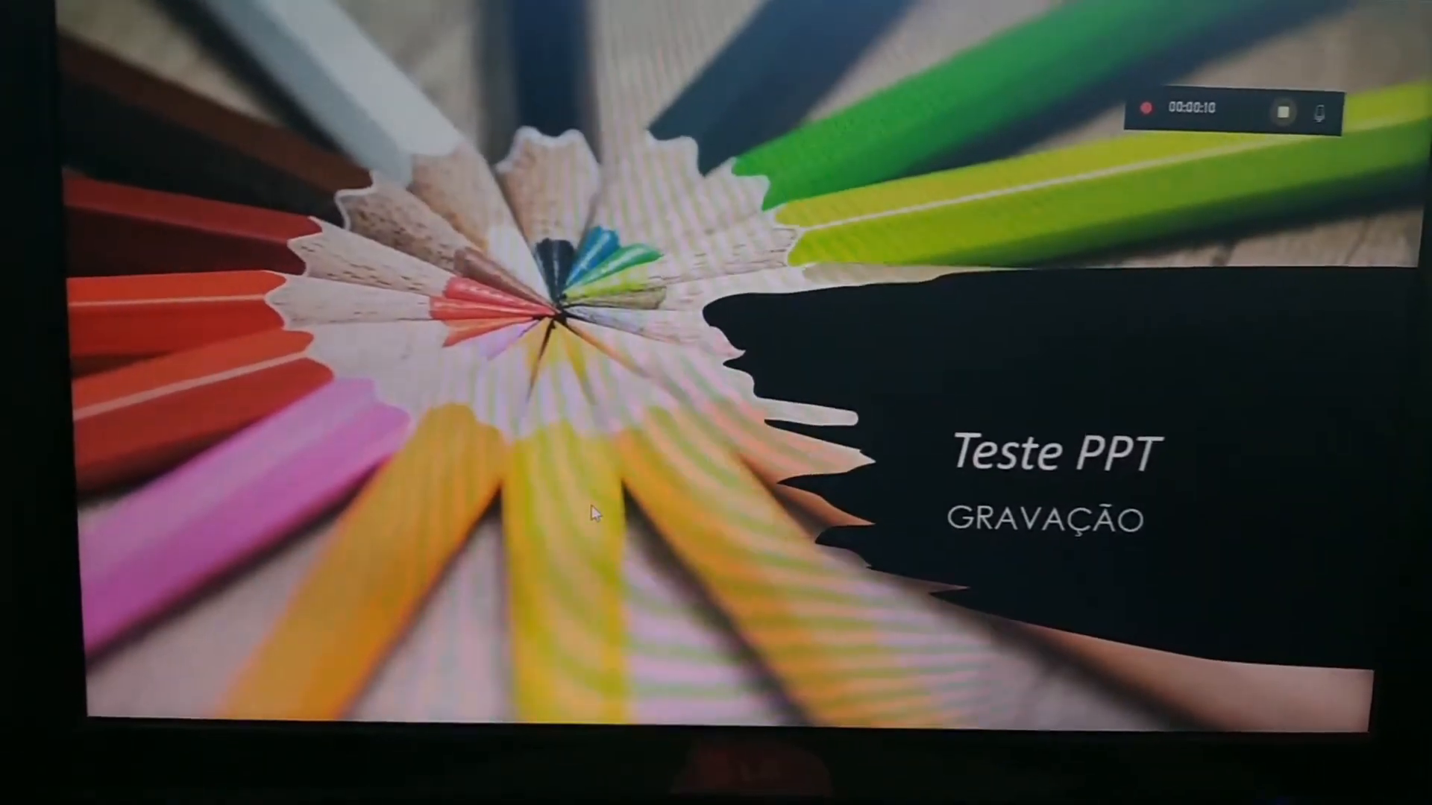
# - Move between the slides, then mark the "Fazer sua apresentação" line on the second slide with the yellow highlighter
pyautogui.scroll(-1, 582, 507)
pyautogui.scroll(1, 584, 507)
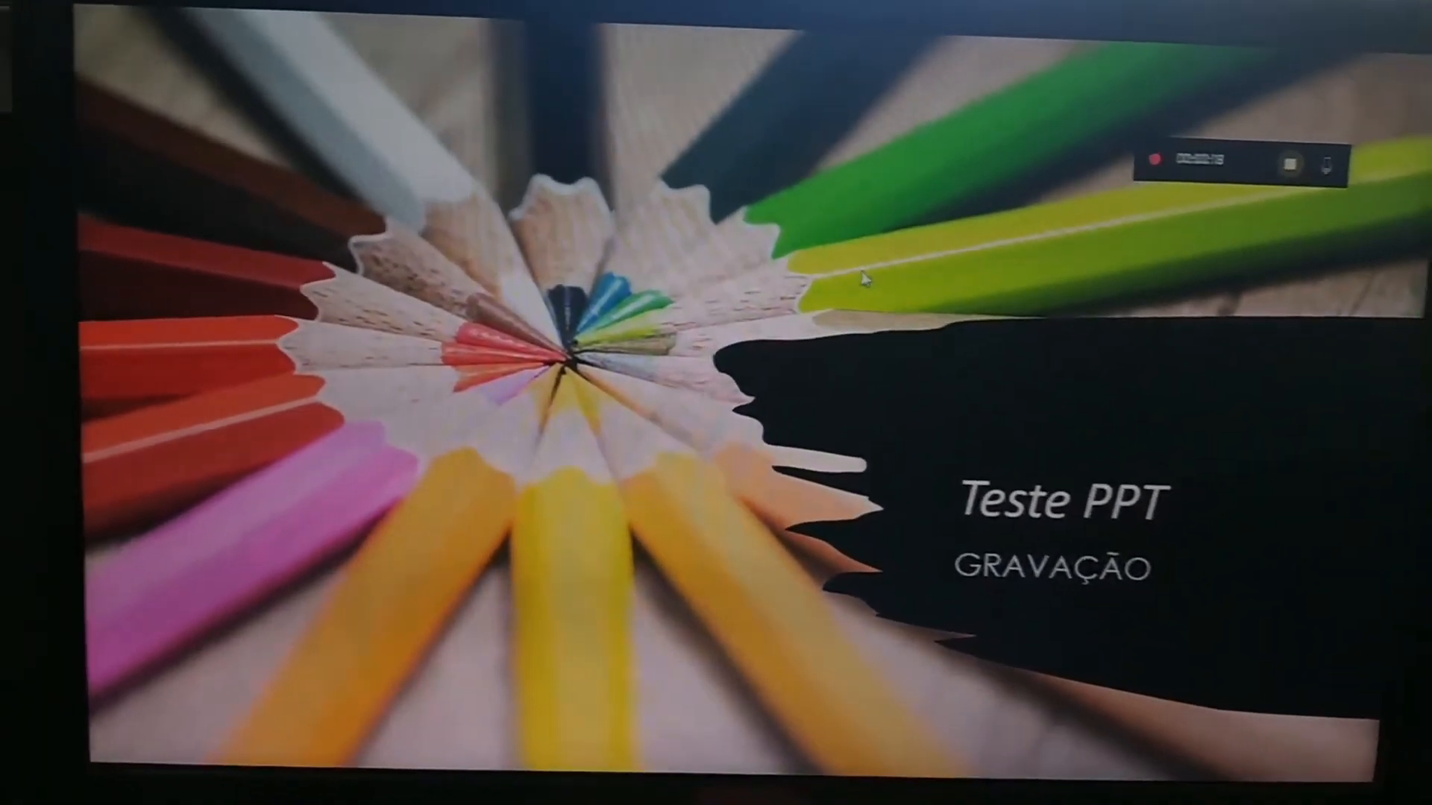
pyautogui.click(867, 279)
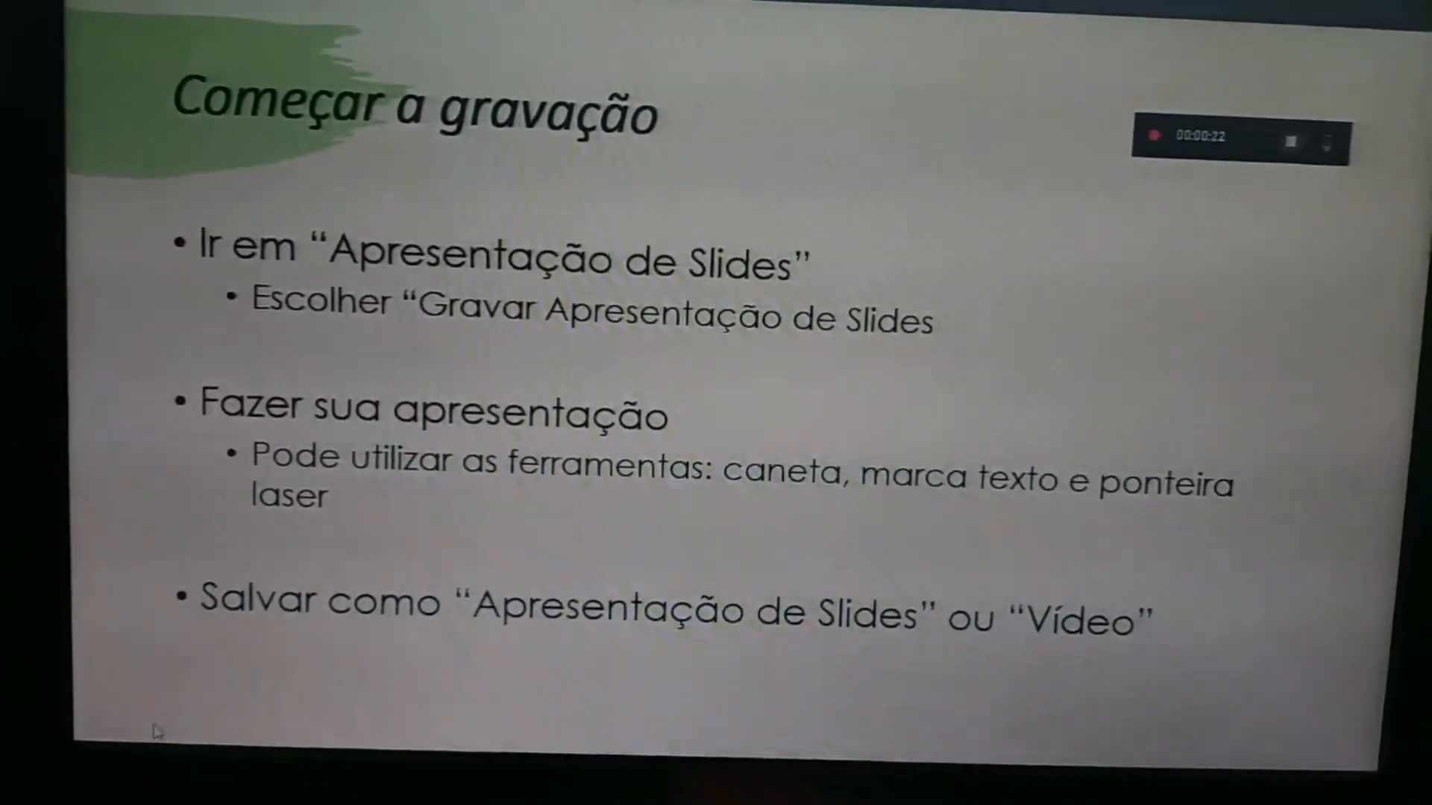
pyautogui.click(183, 717)
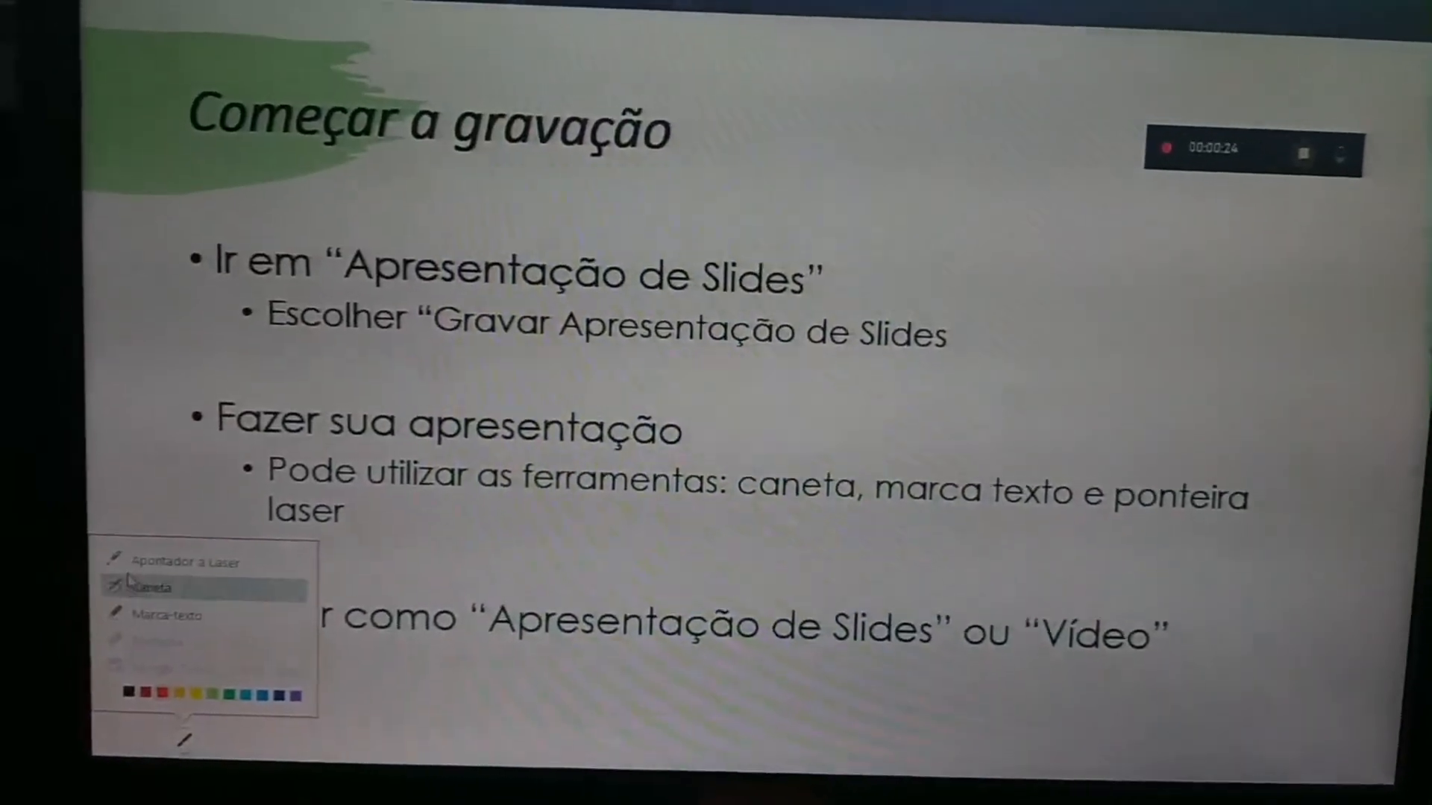
pyautogui.click(149, 607)
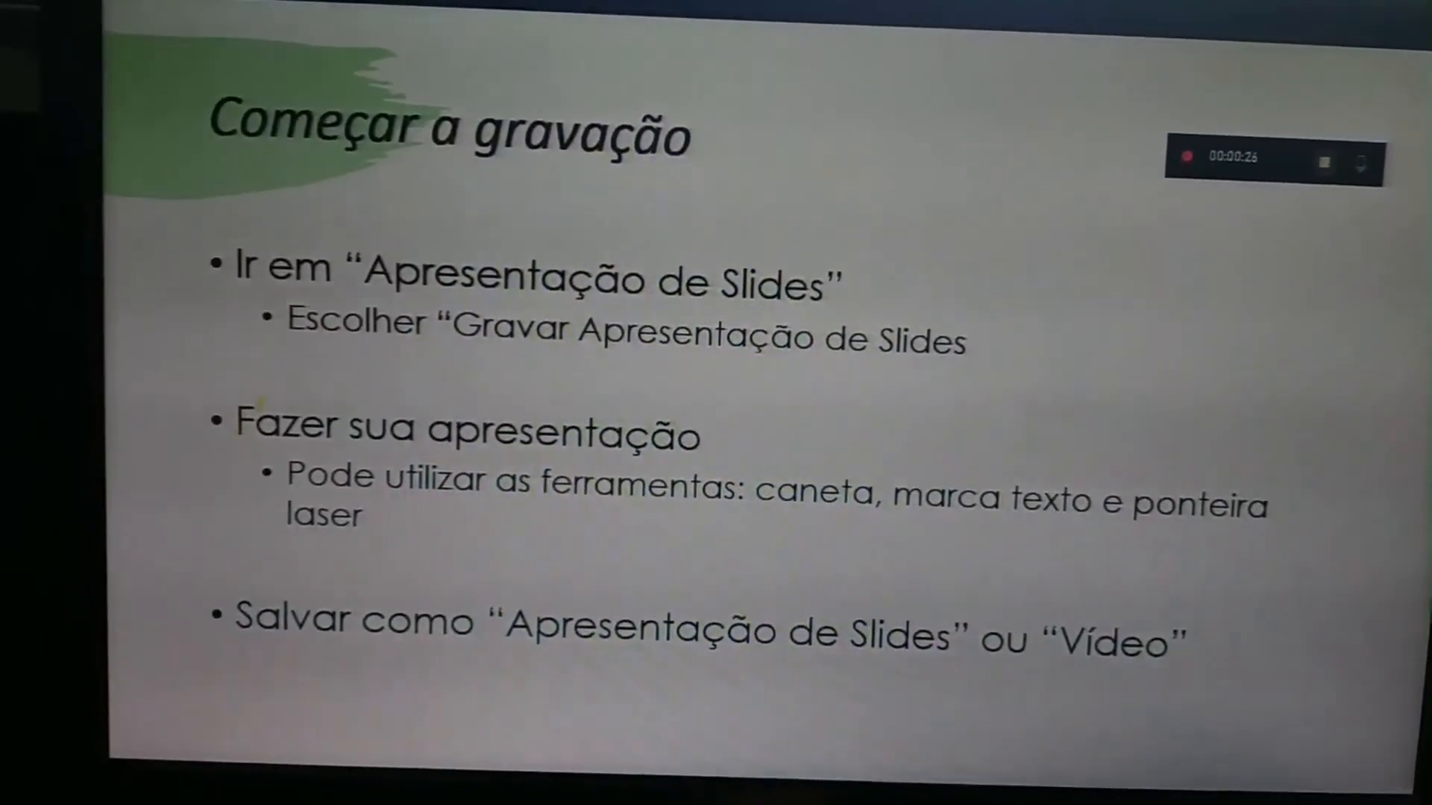
pyautogui.moveTo(224, 429)
pyautogui.mouseDown()
pyautogui.moveTo(249, 408)
pyautogui.moveTo(389, 402)
pyautogui.moveTo(395, 444)
pyautogui.moveTo(437, 465)
pyautogui.moveTo(720, 478)
pyautogui.mouseUp()
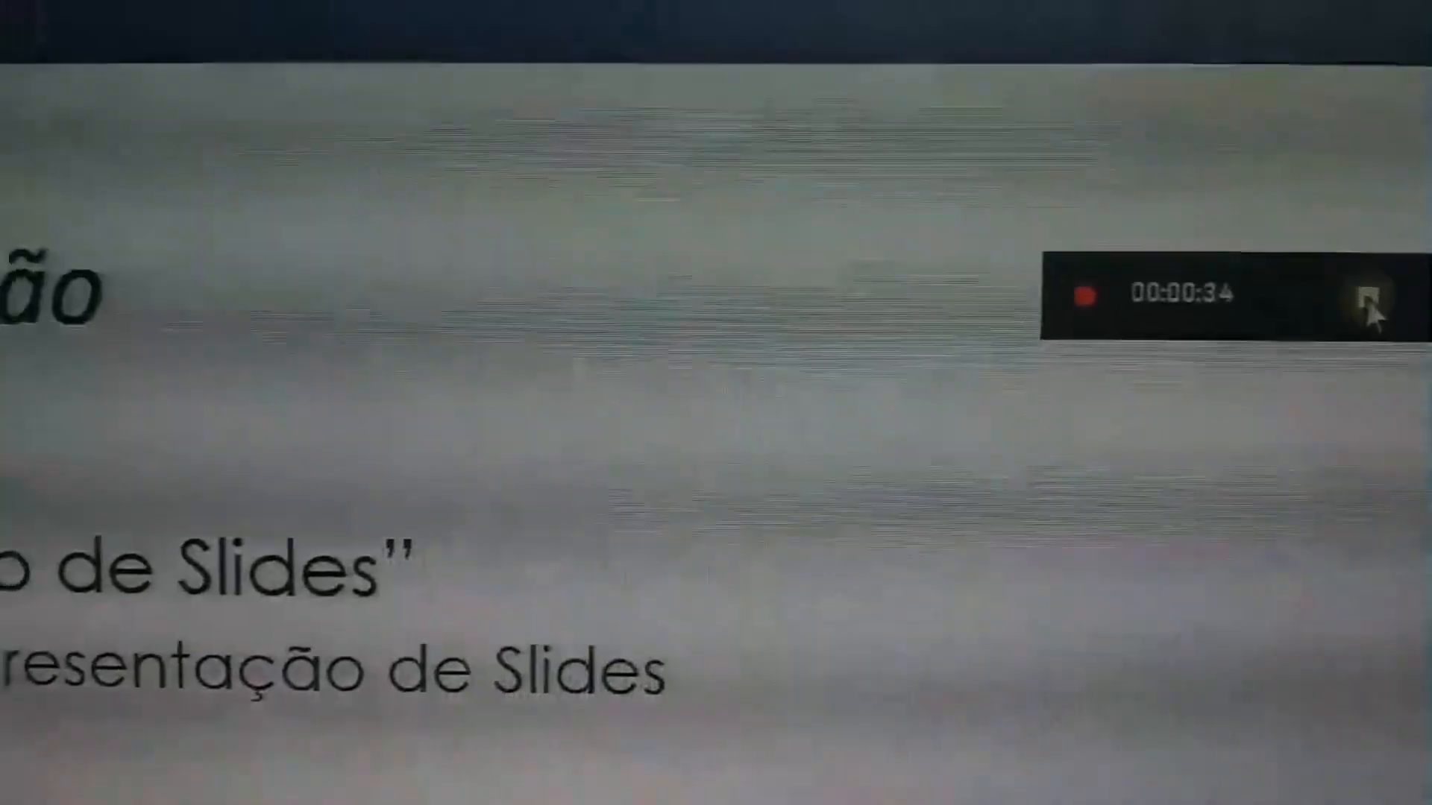
# - Stop the Game Bar recording, and exit the slide show, discarding the ink annotations
pyautogui.click(1284, 317)
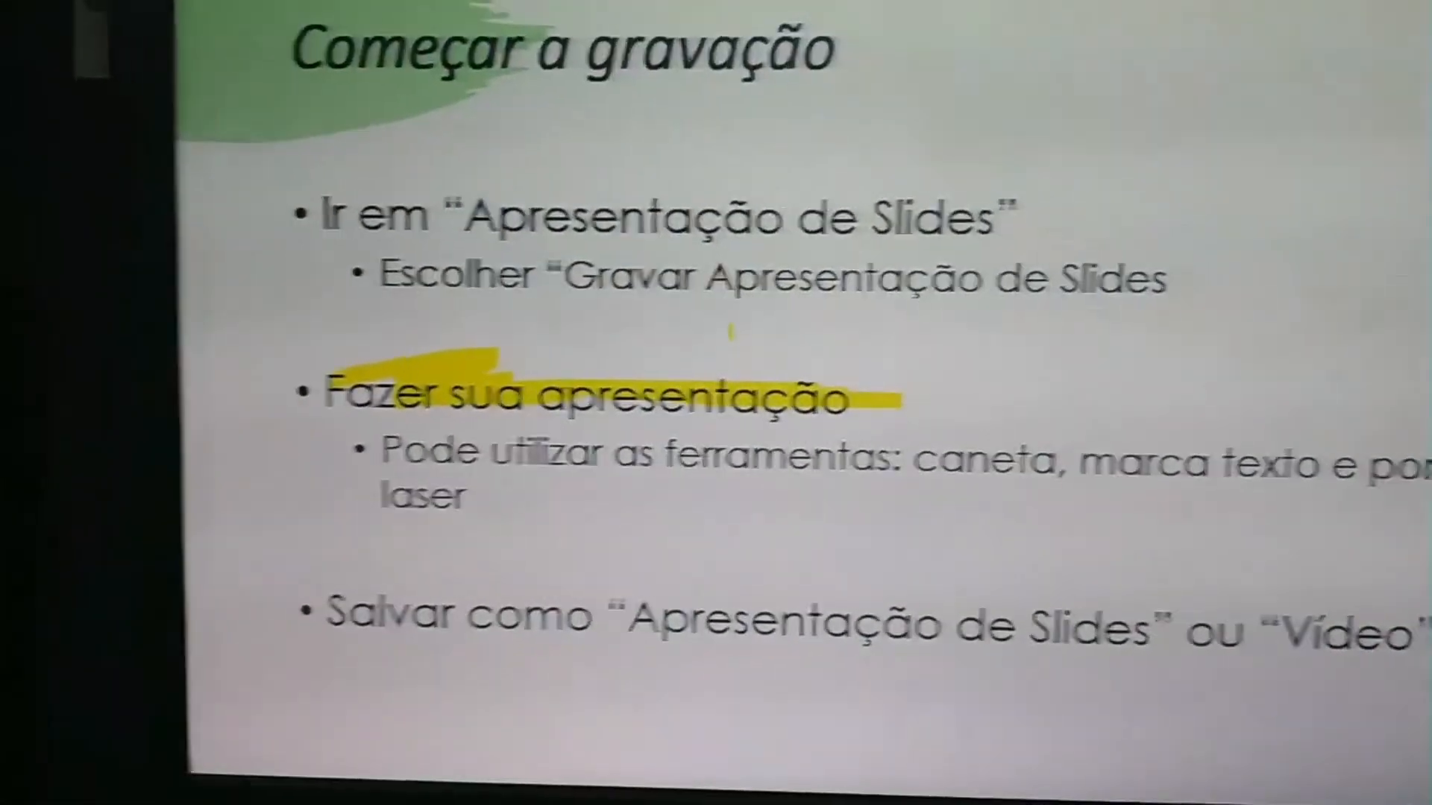
pyautogui.press('Escape')
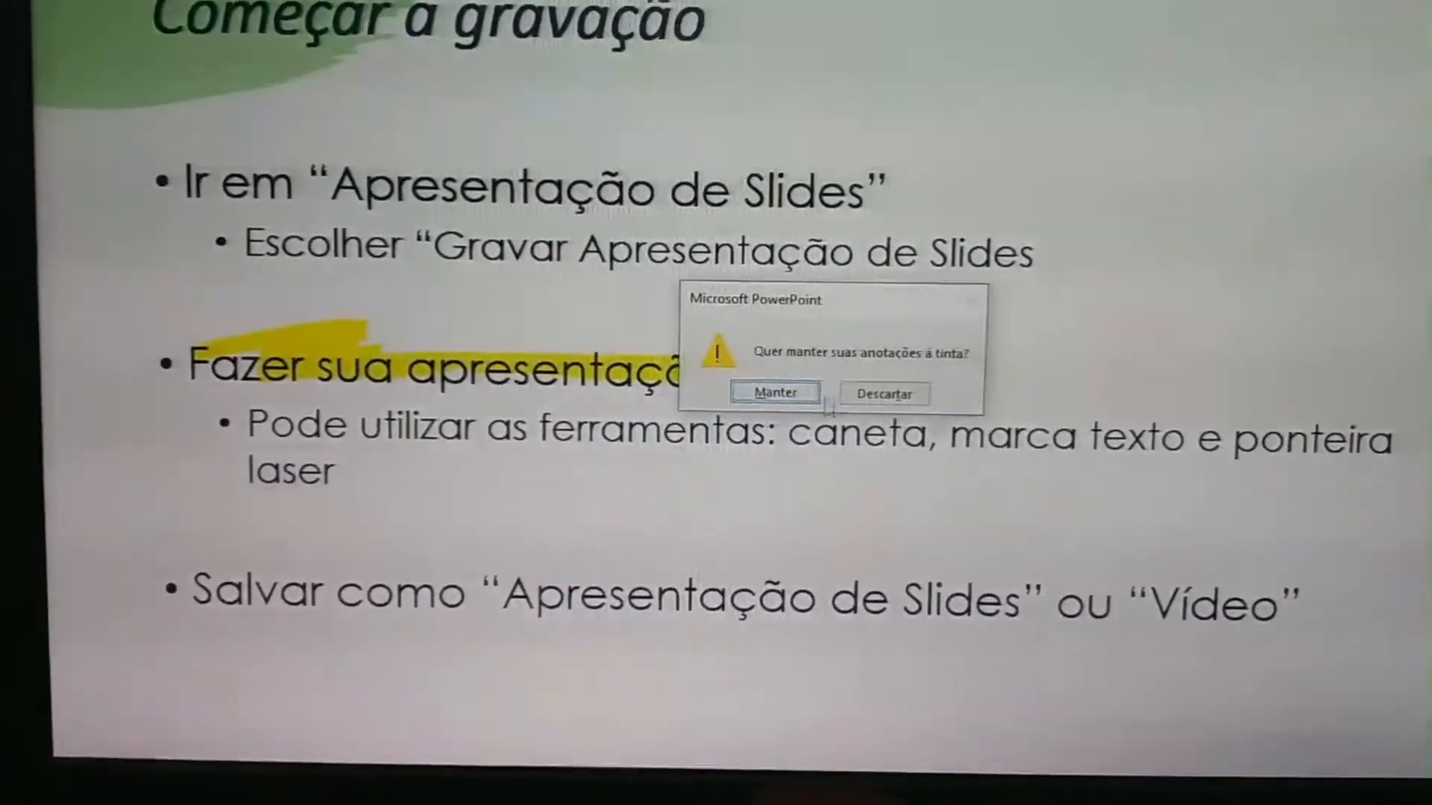
pyautogui.click(905, 389)
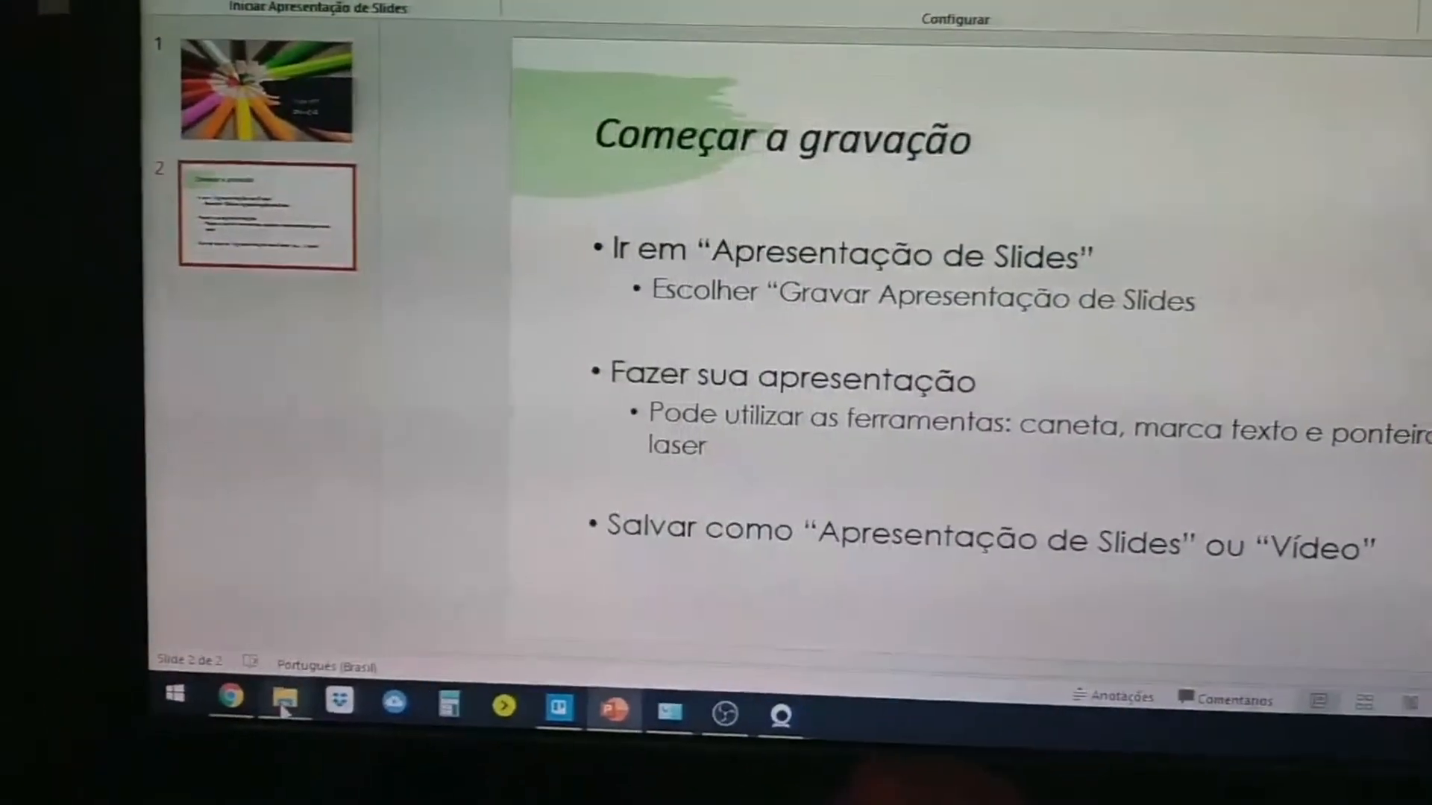
# - Open the Capturas folder inside Vídeos and play the recorded video of the Teste PPT slide show
pyautogui.moveTo(283, 709)
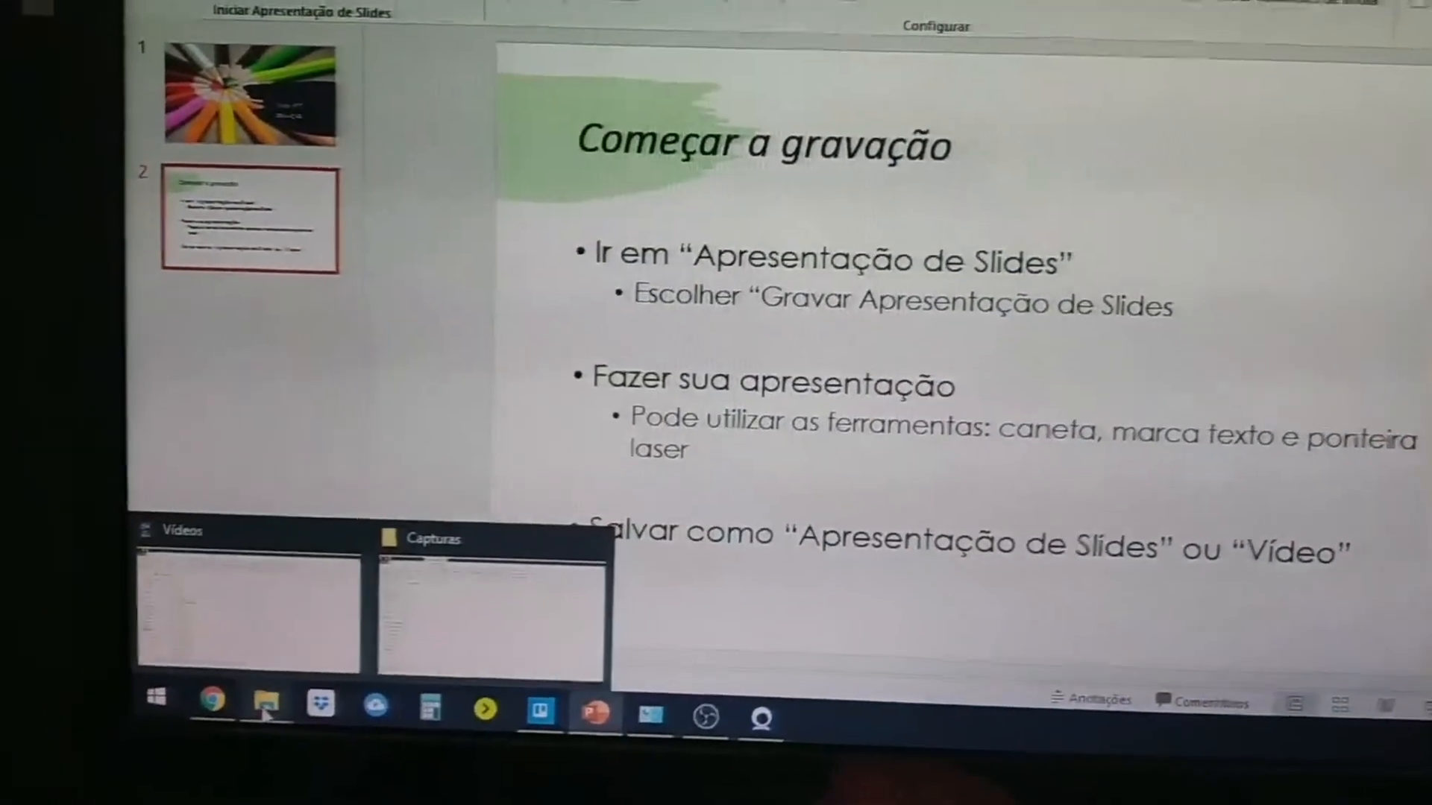
pyautogui.click(250, 612)
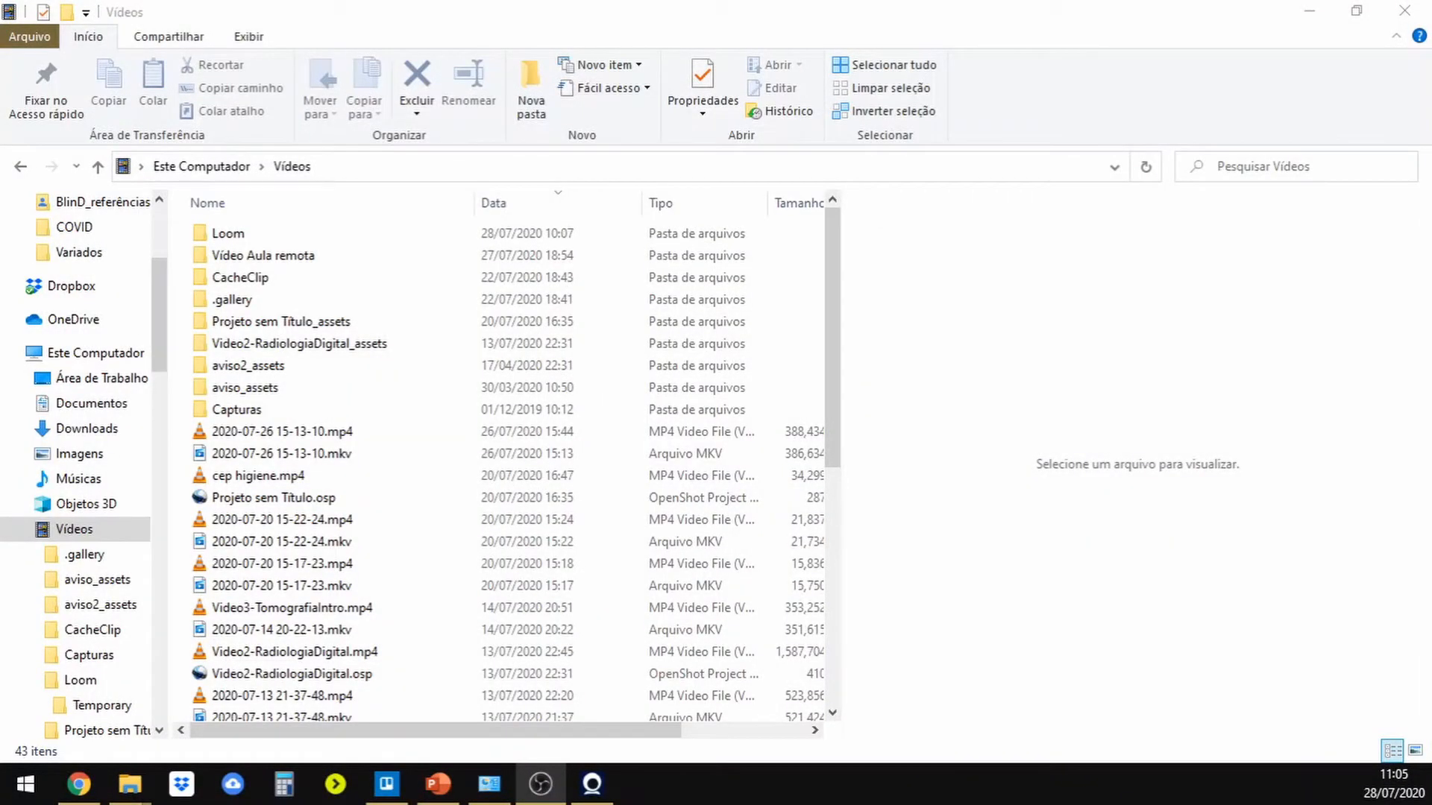
pyautogui.doubleClick(248, 411)
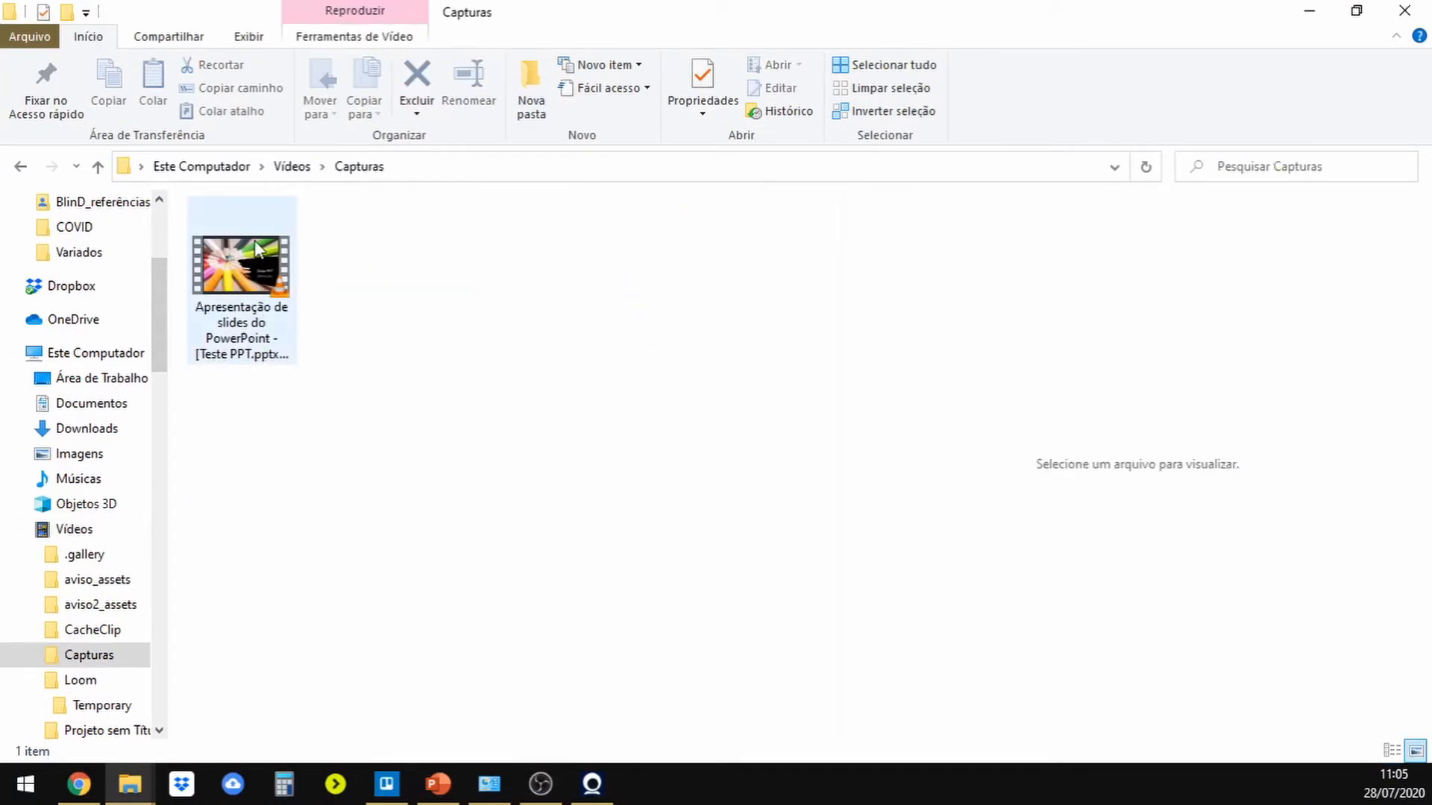
pyautogui.click(260, 305)
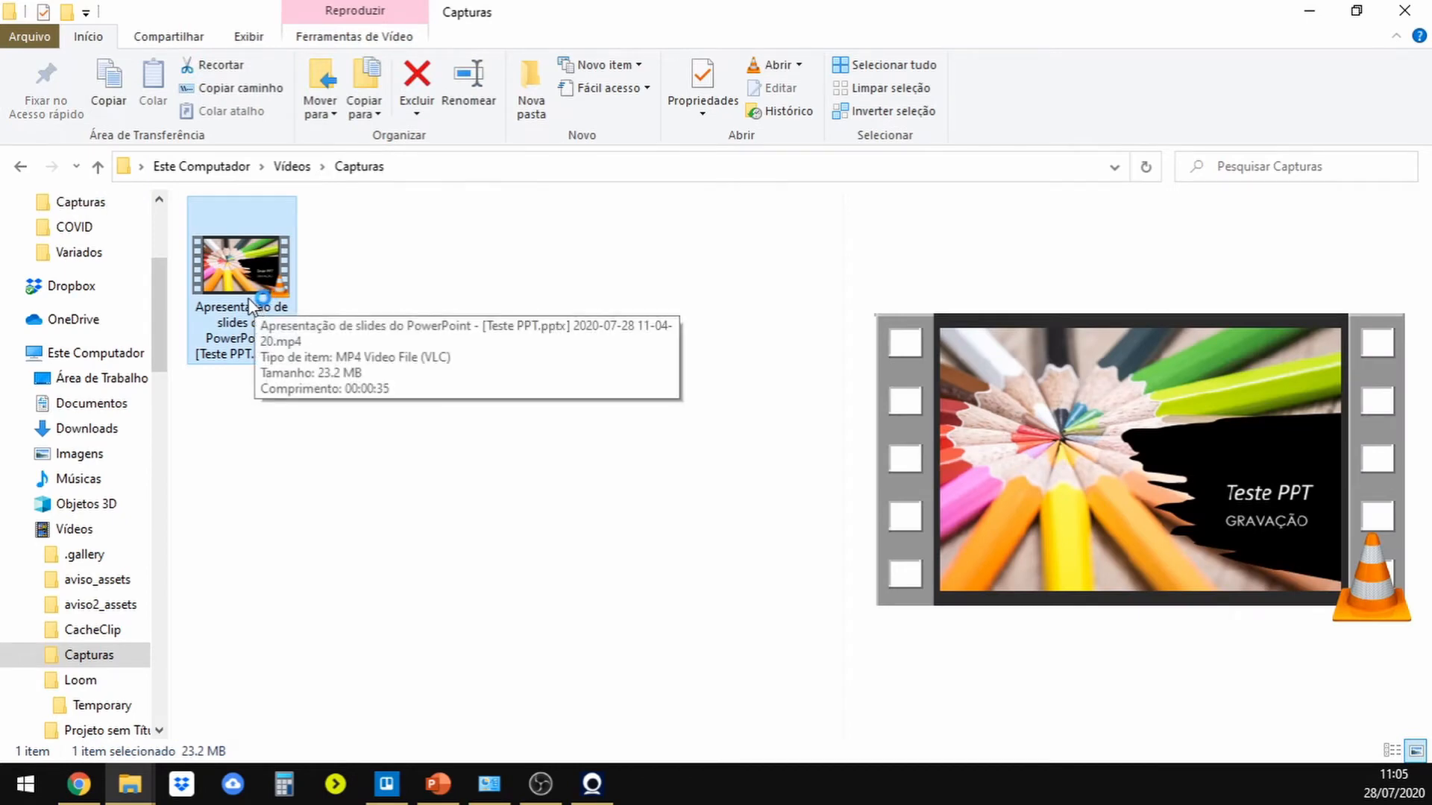
pyautogui.press('Return')
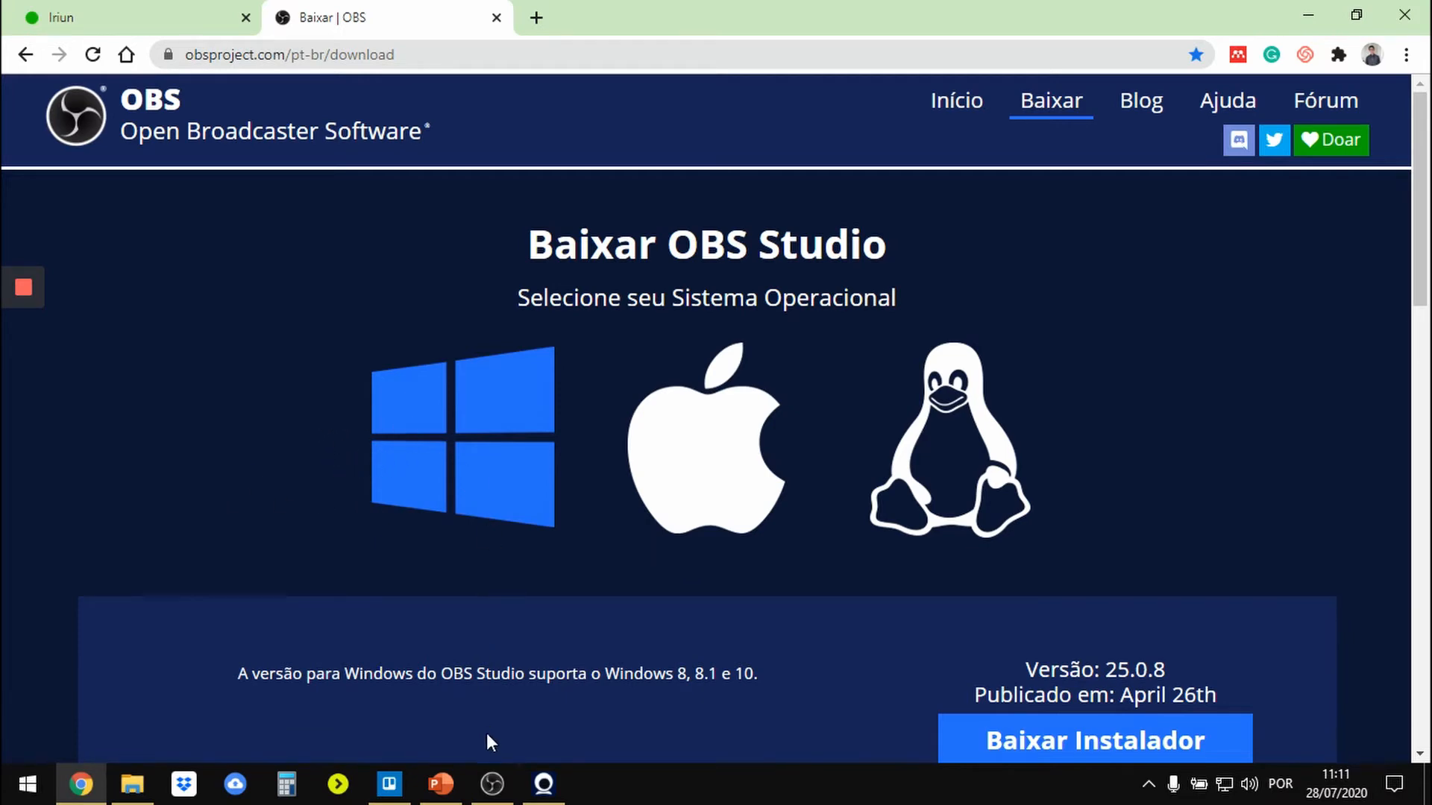
# - Switch to OBS Studio, view the "segunda tela" scene, and add a new scene named Teste
pyautogui.click(492, 783)
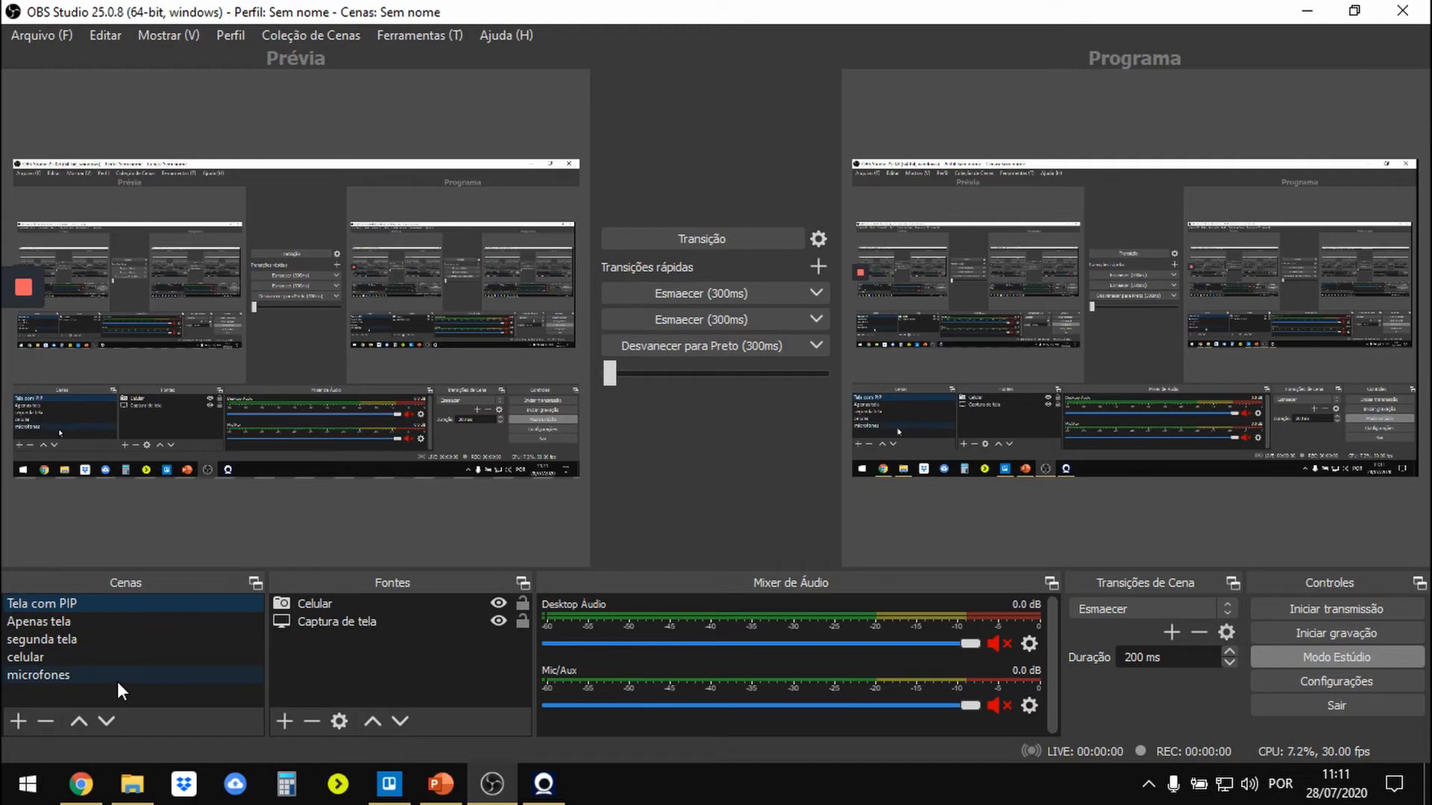
pyautogui.click(99, 642)
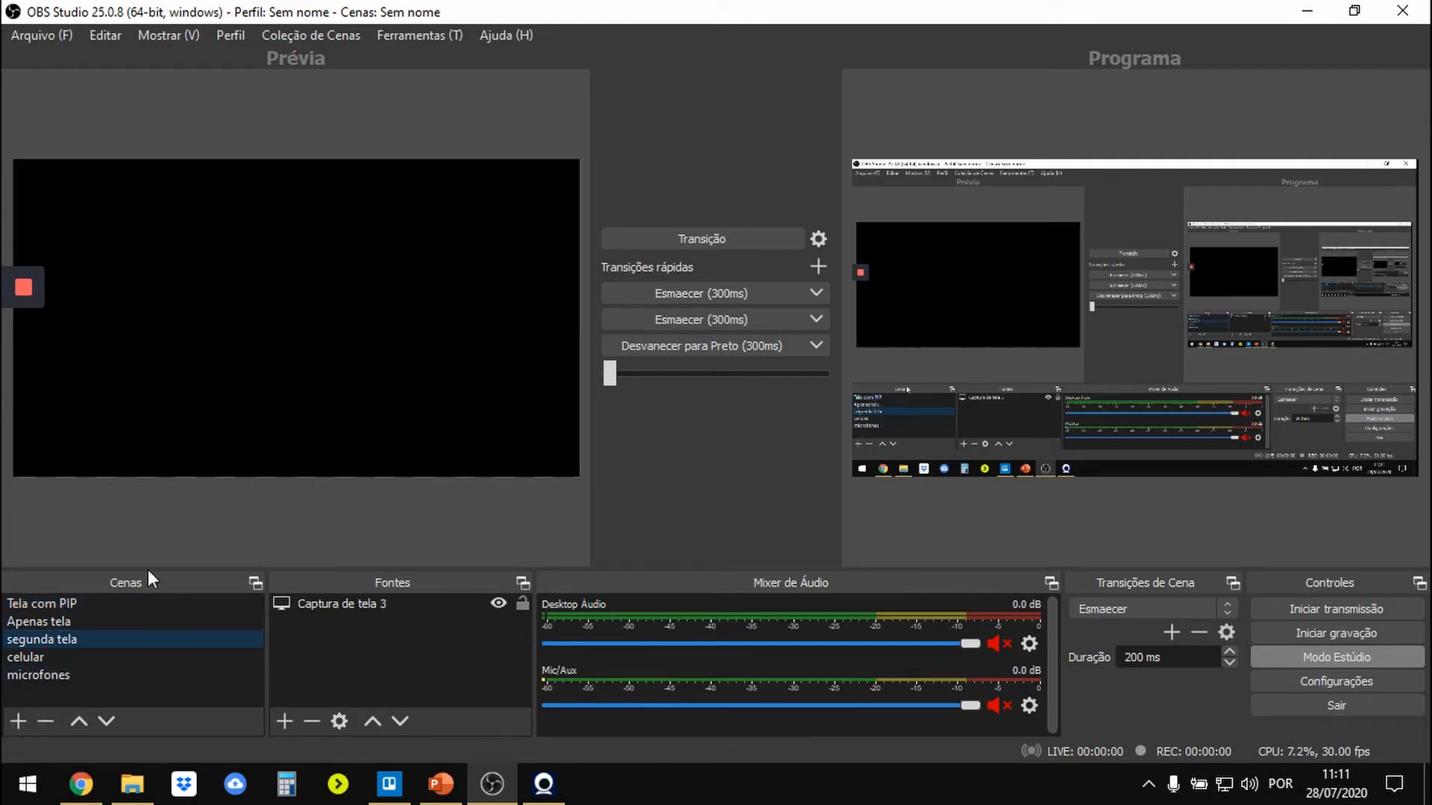
pyautogui.click(18, 721)
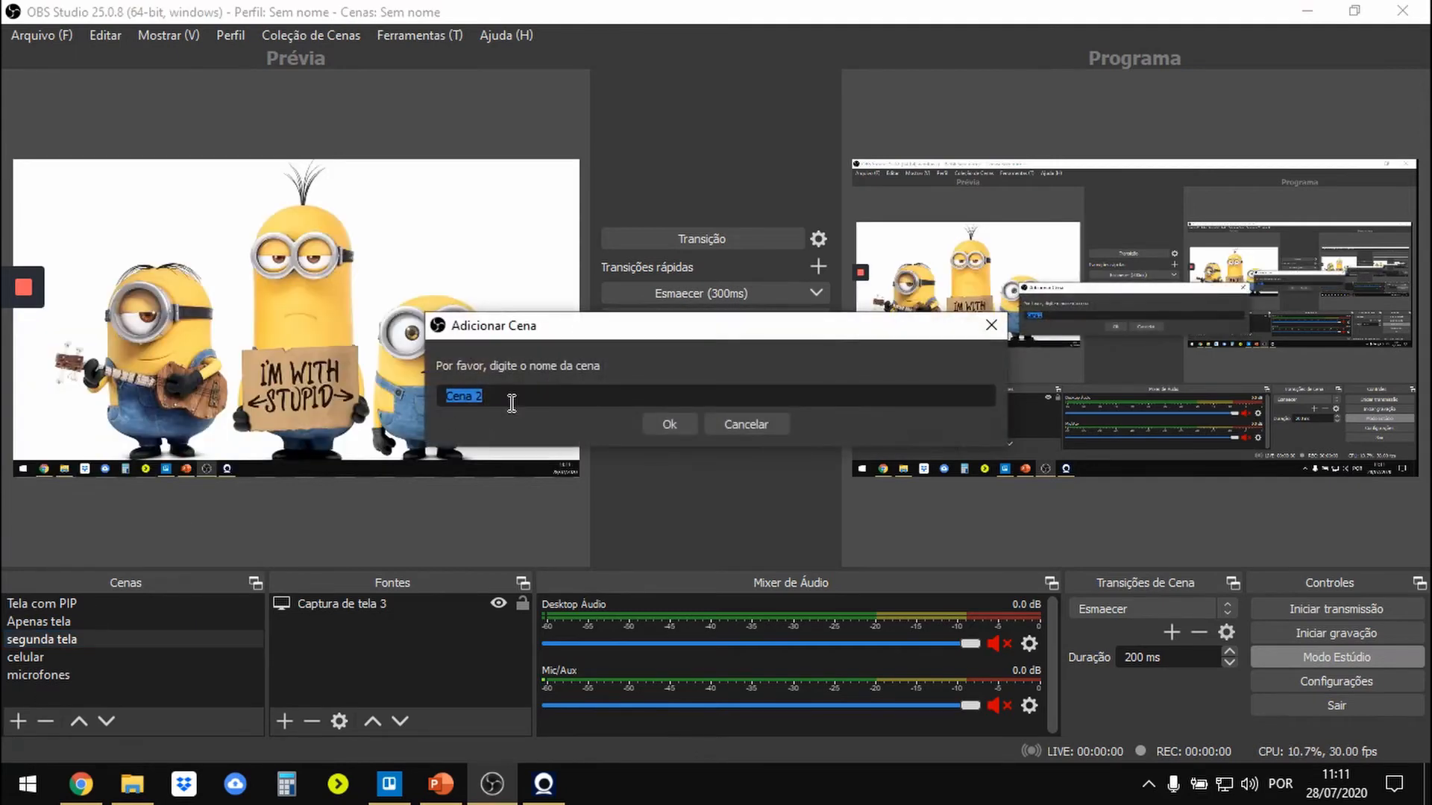
pyautogui.write('Teste')
pyautogui.click(670, 424)
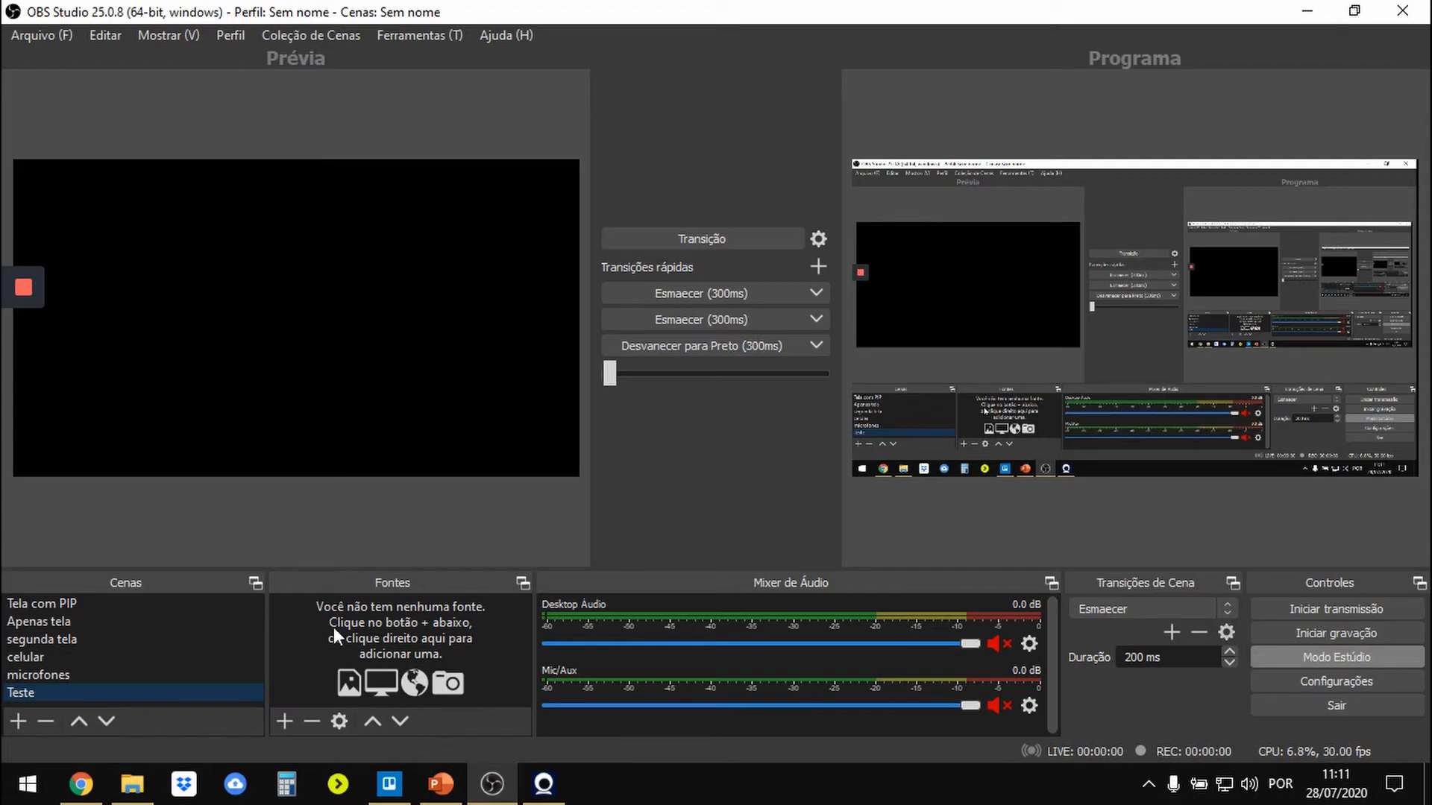
# - Add a display capture source named 2ªtela to the Teste scene, capturing Monitor 2: 1366x768 @ 1360,0
pyautogui.click(286, 719)
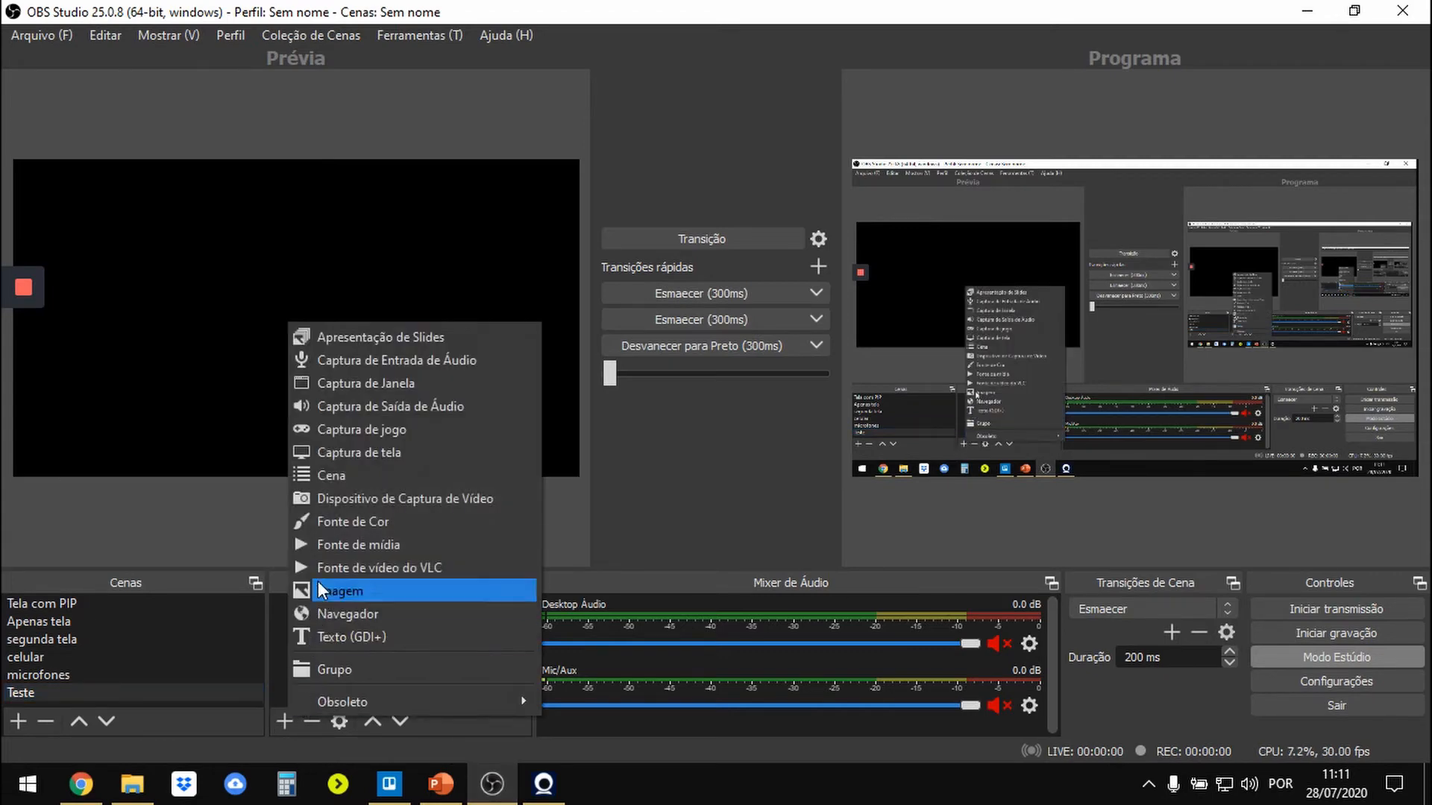
pyautogui.click(362, 455)
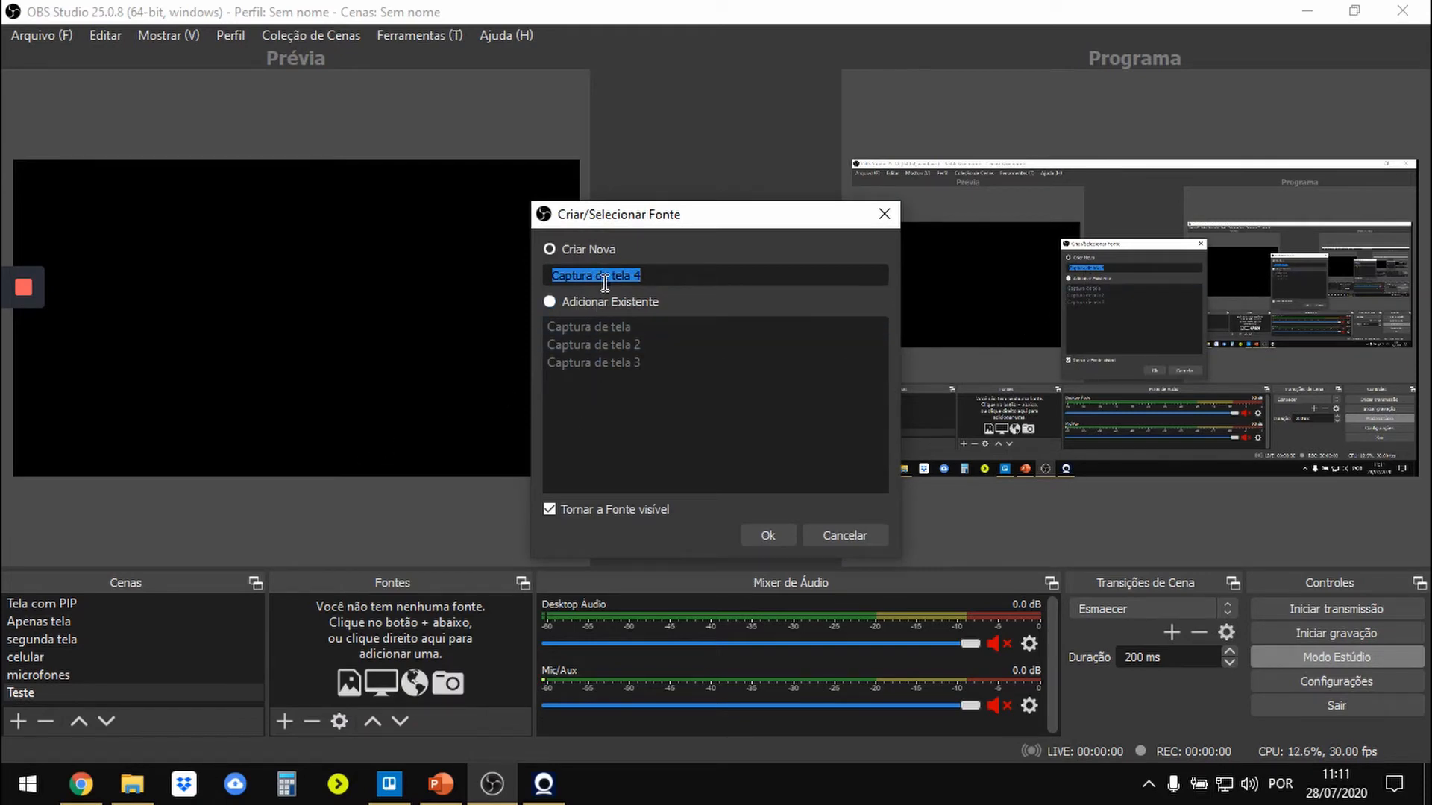
pyautogui.write('2ªtela')
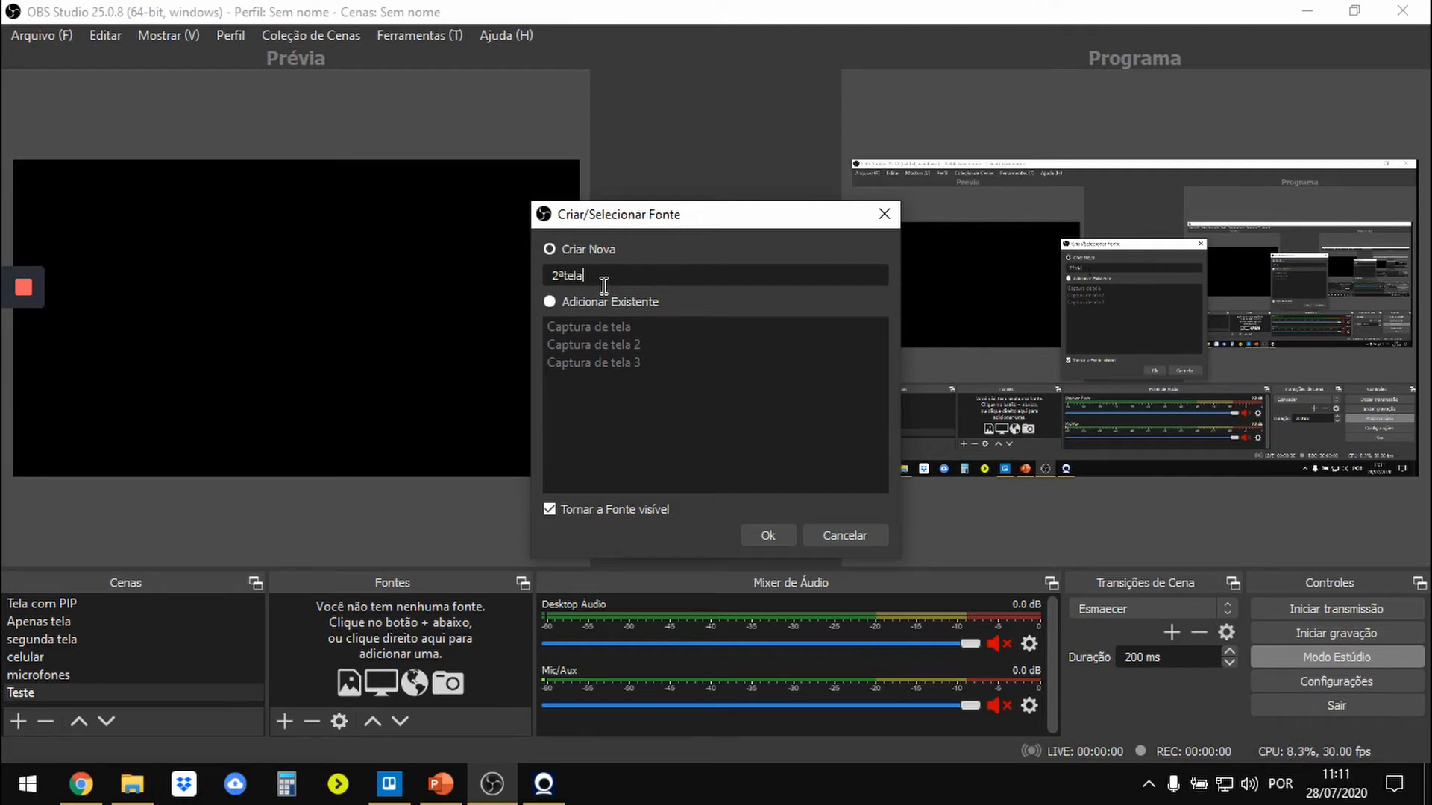
pyautogui.click(768, 534)
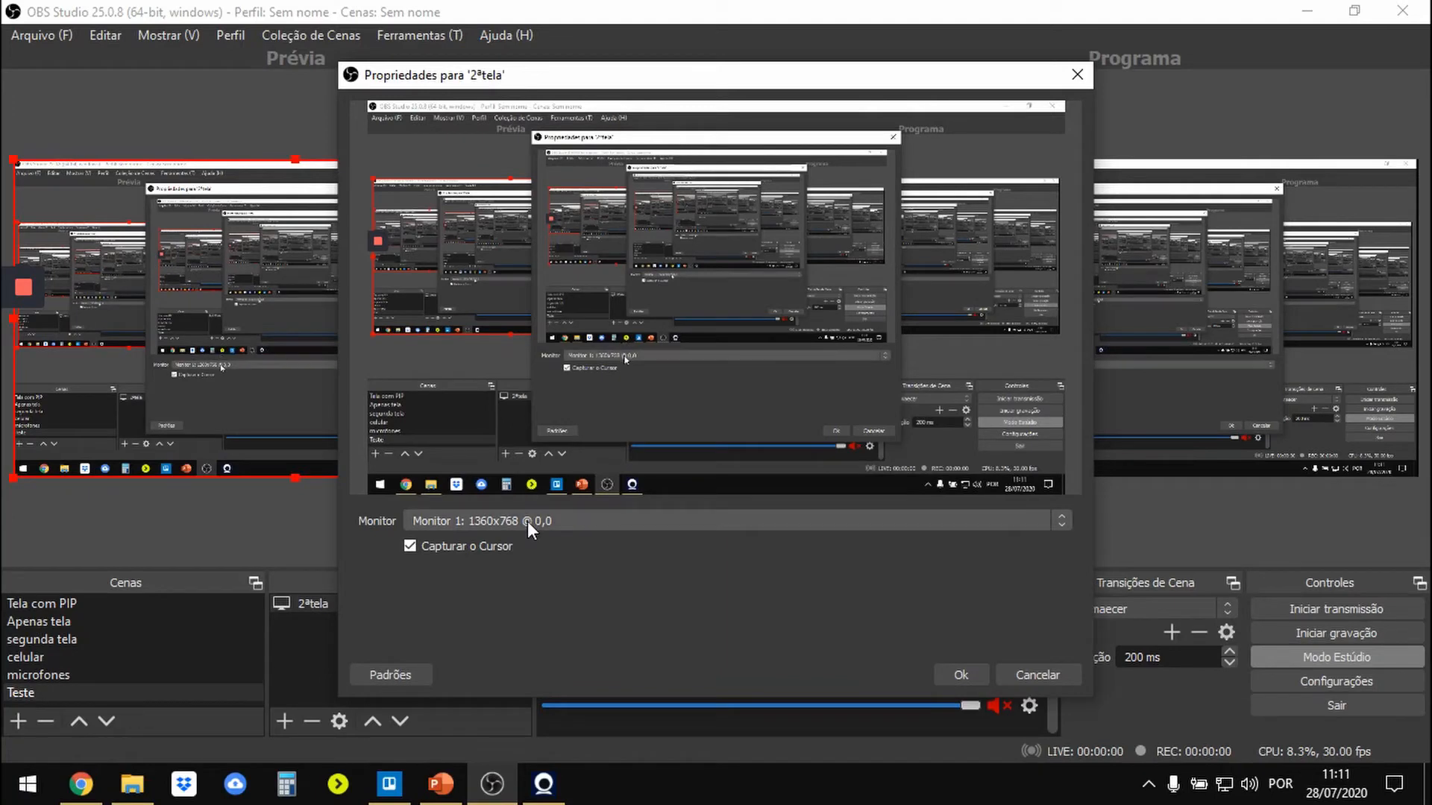
pyautogui.click(605, 522)
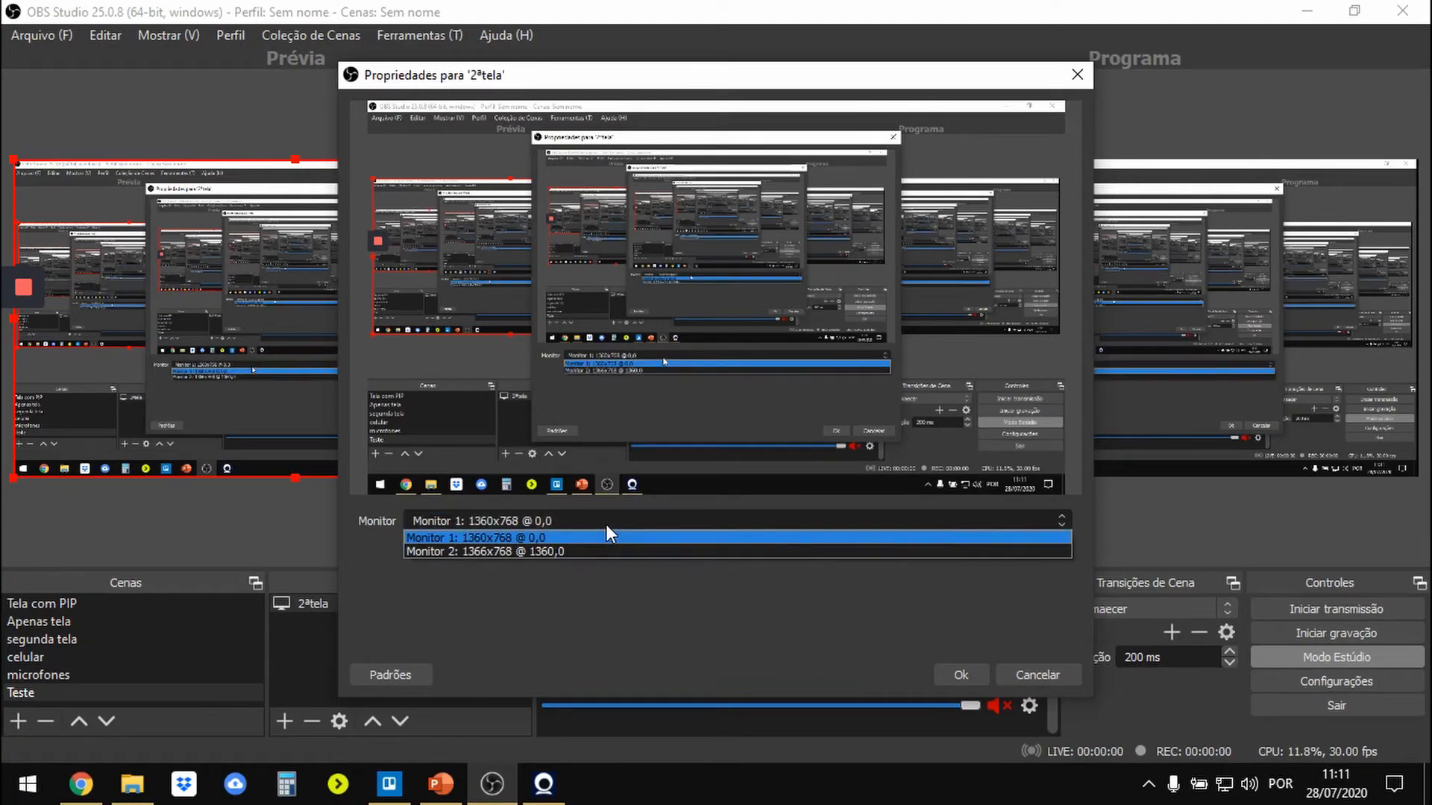
pyautogui.click(479, 553)
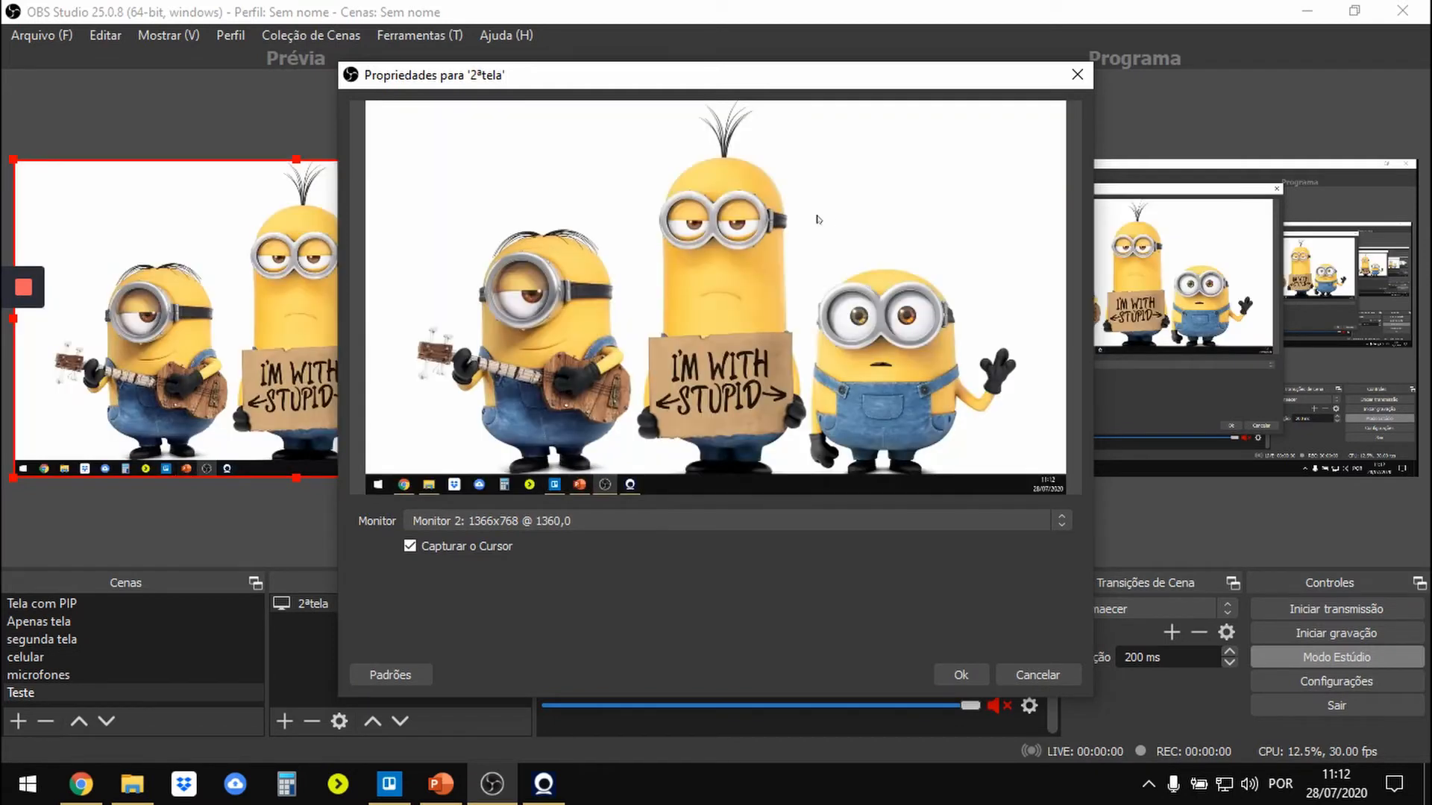
# - Show the first Teste PPT slide on the second monitor, and accept the 2ªtela properties with cursor capture enabled
pyautogui.click(580, 485)
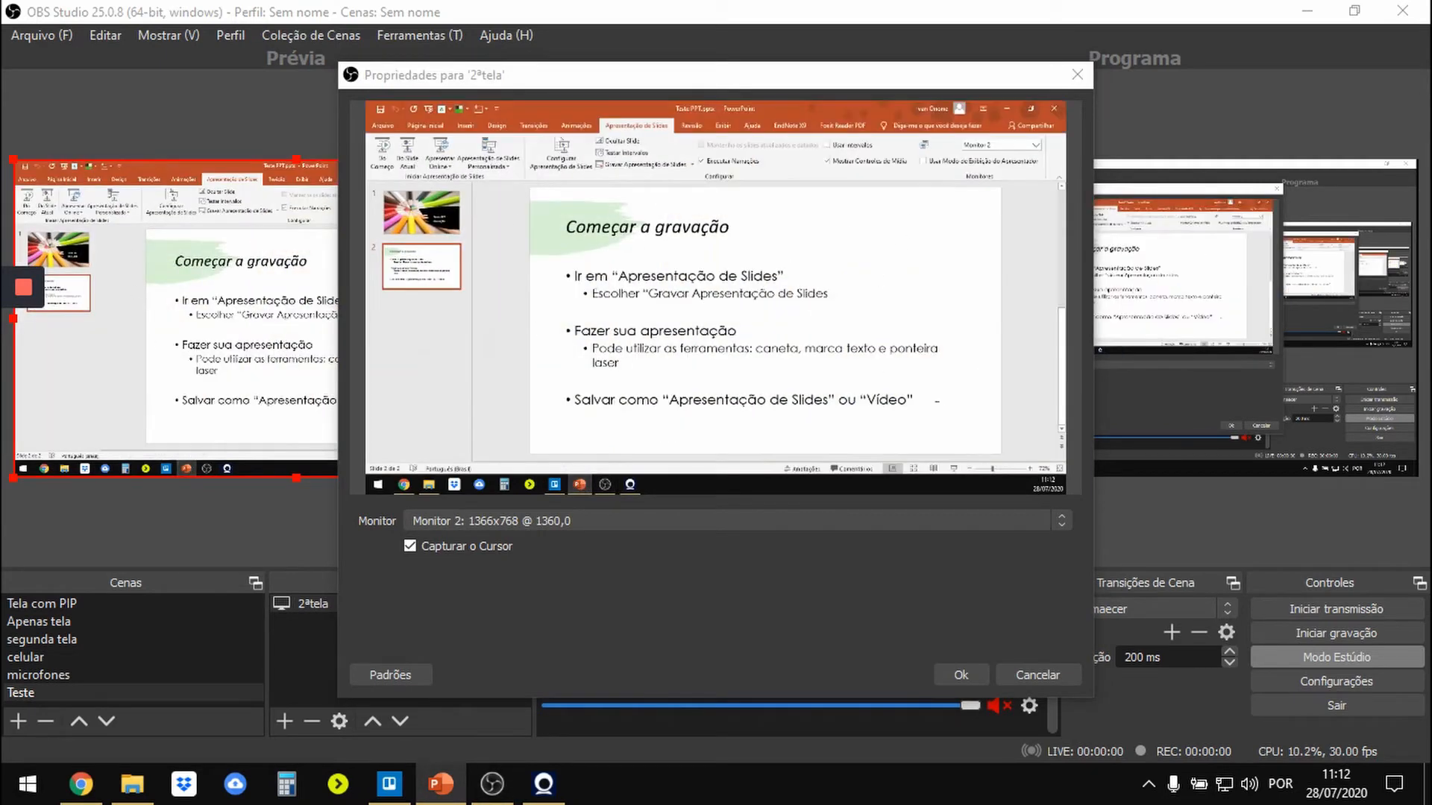
pyautogui.moveTo(1062, 373); pyautogui.dragTo(1062, 246)
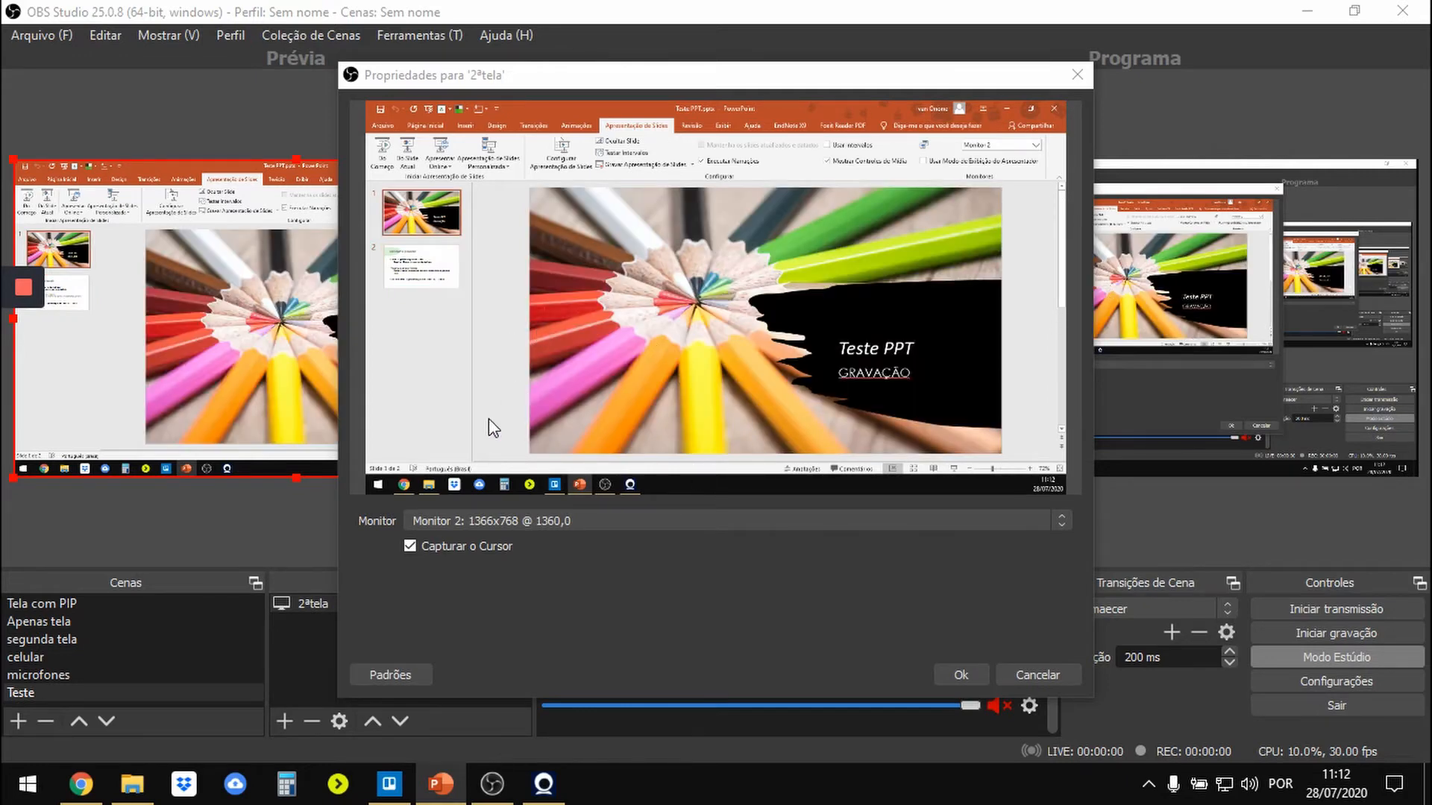
pyautogui.click(410, 547)
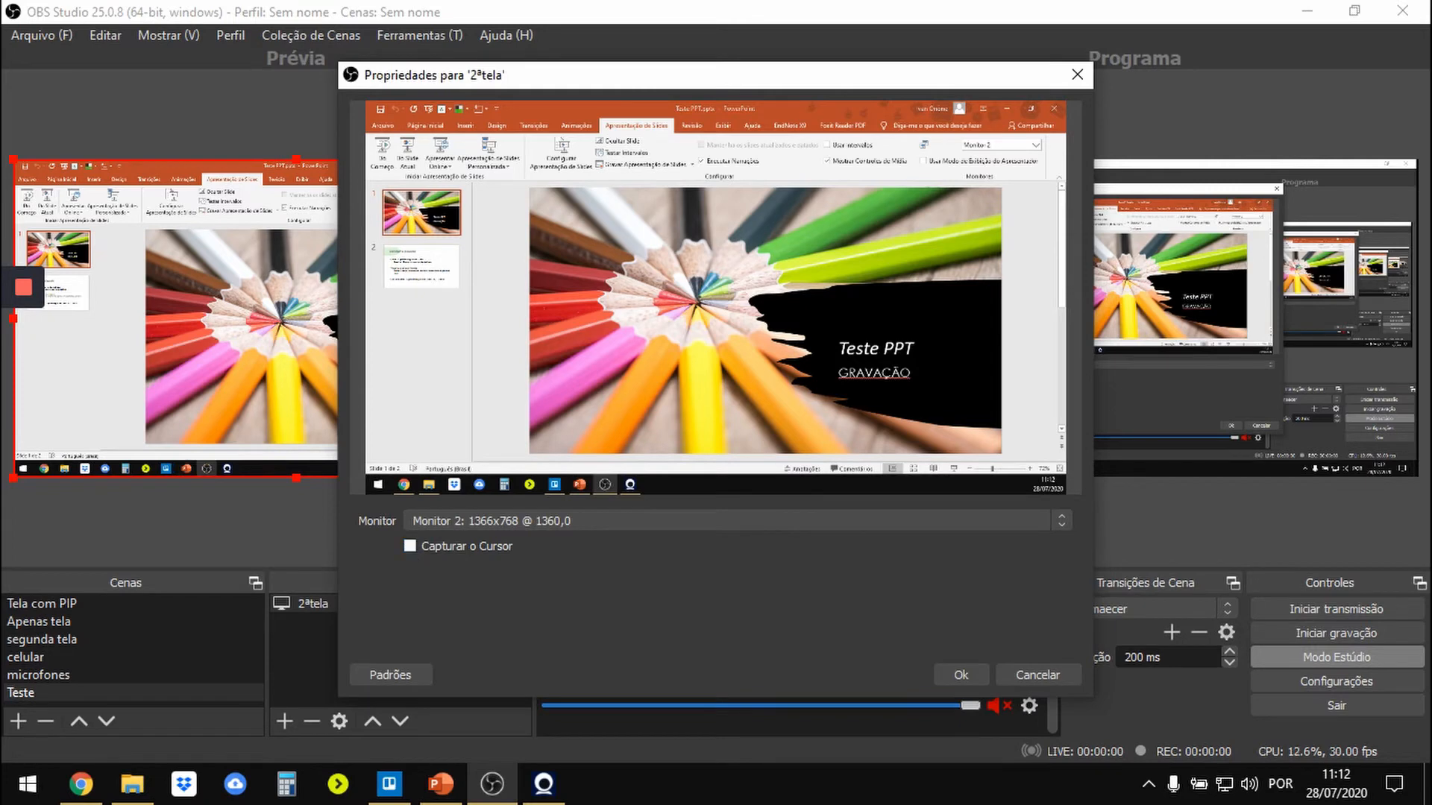
pyautogui.click(410, 547)
pyautogui.click(967, 675)
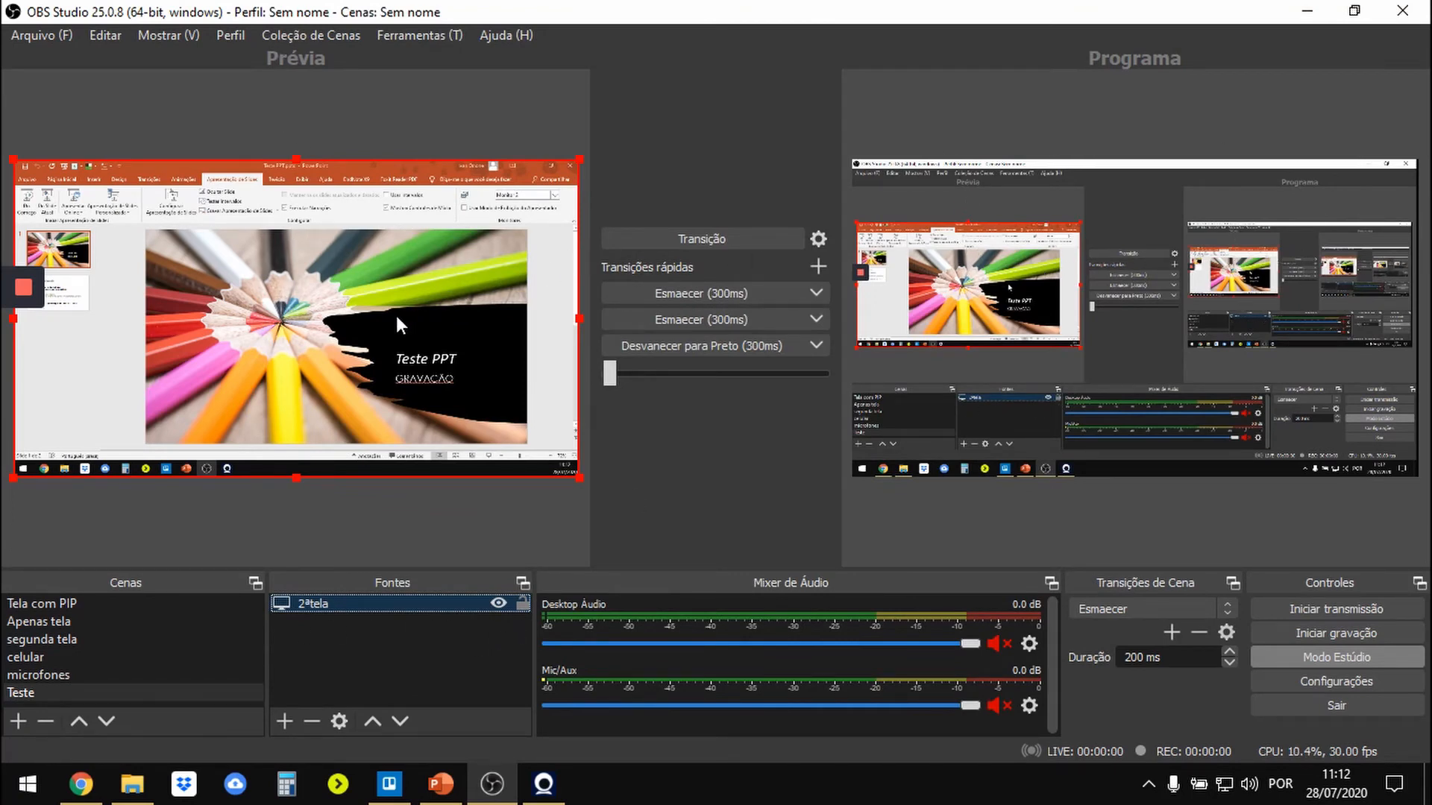
pyautogui.click(348, 660)
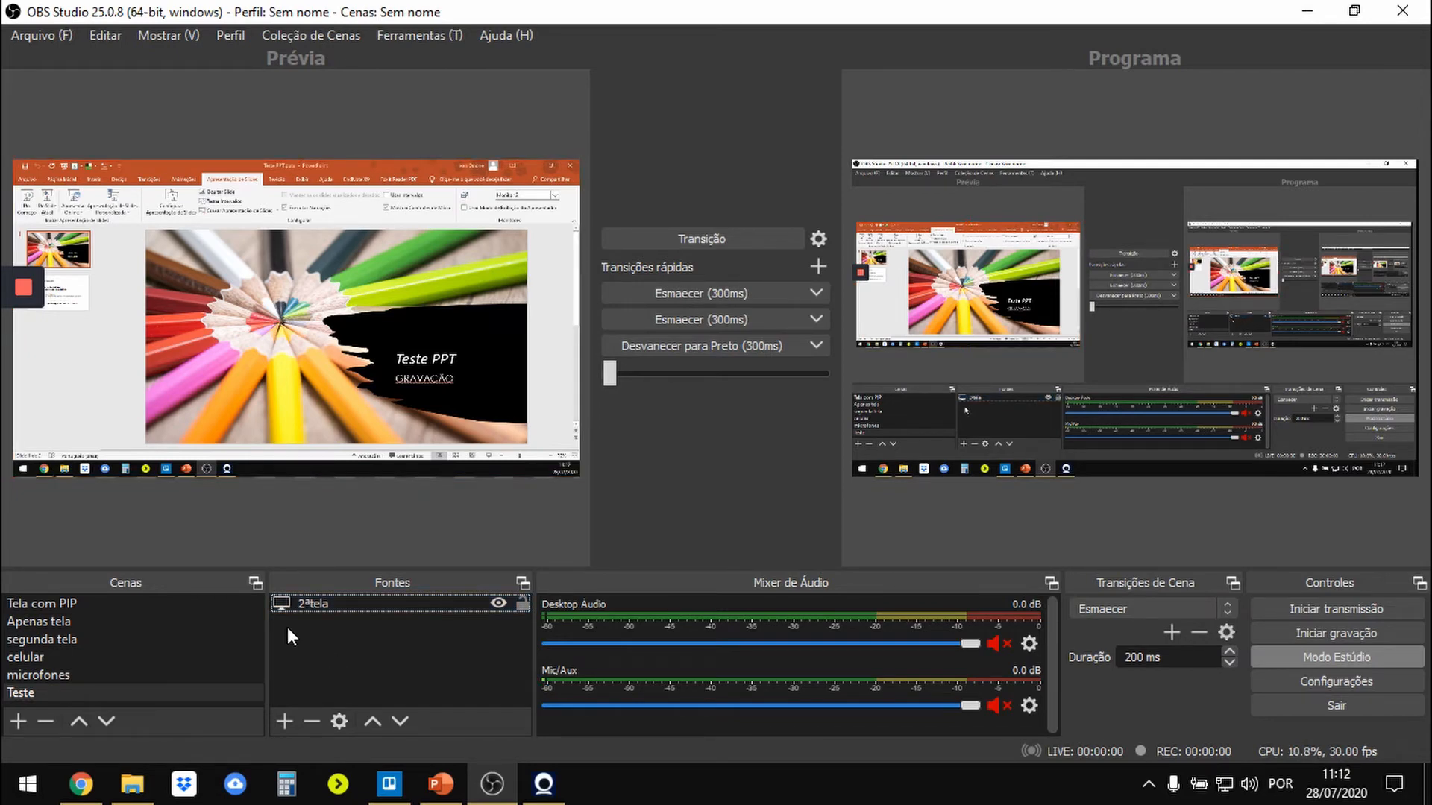
# - Add a new video capture device source named webcam to the Teste scene
pyautogui.click(277, 718)
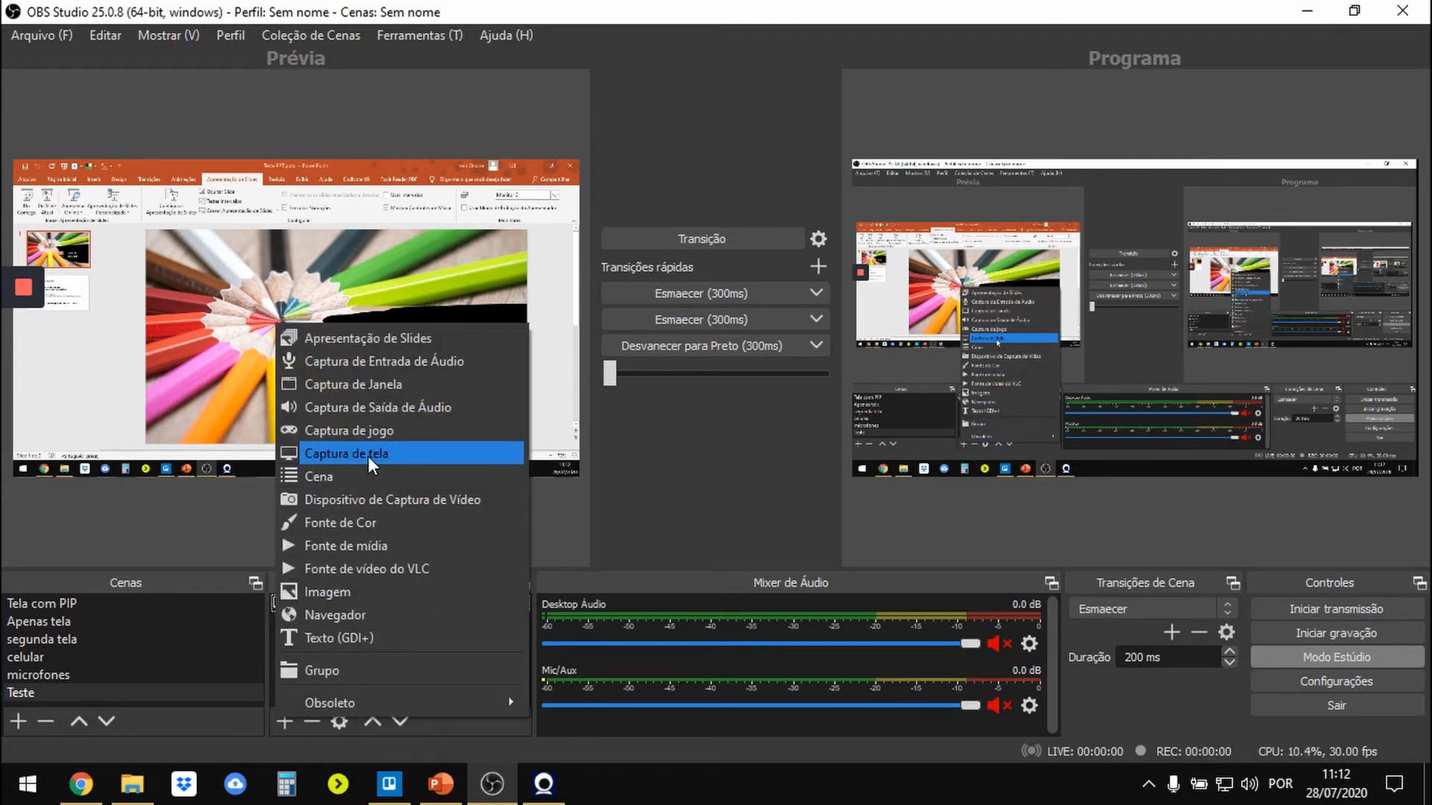
pyautogui.click(355, 501)
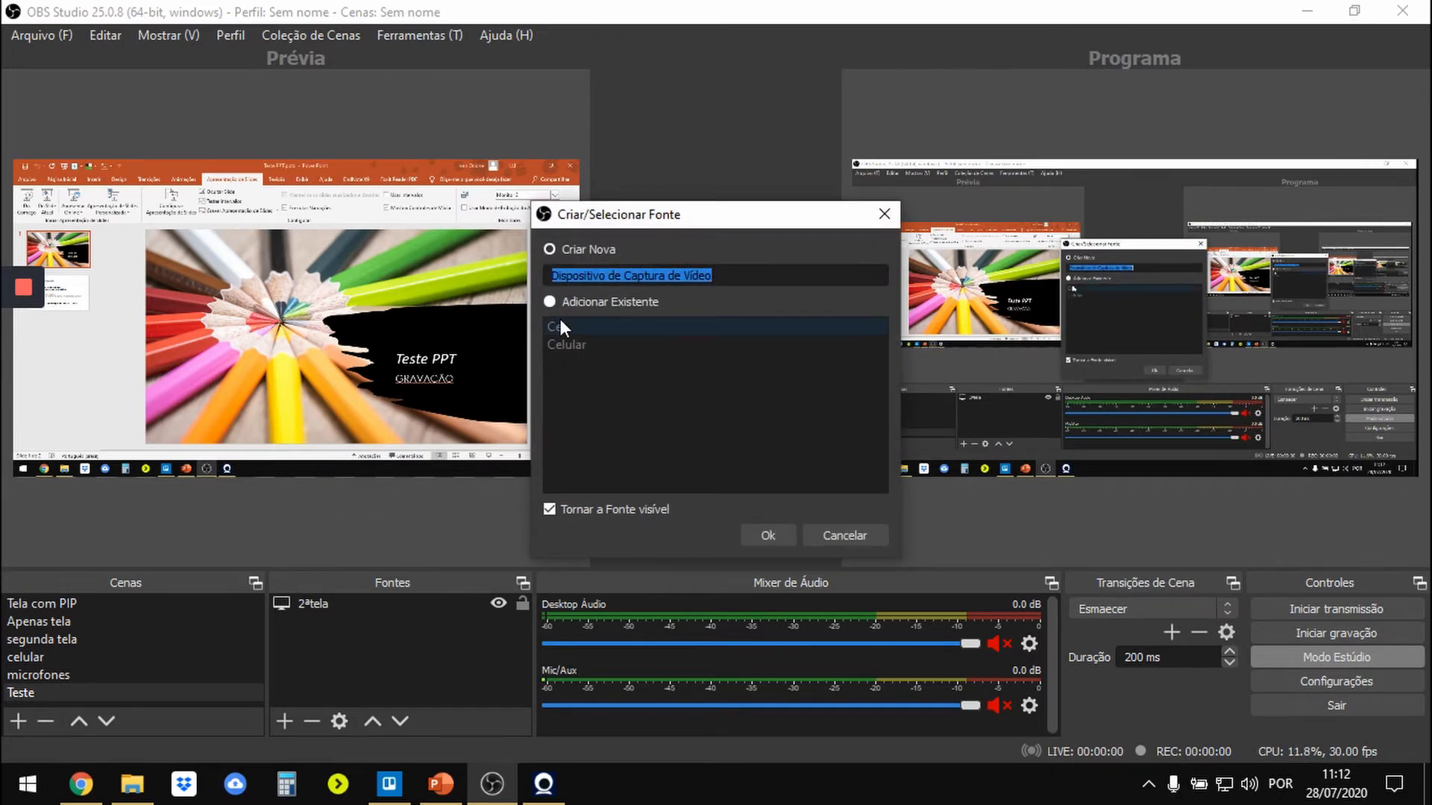
pyautogui.write('webcam')
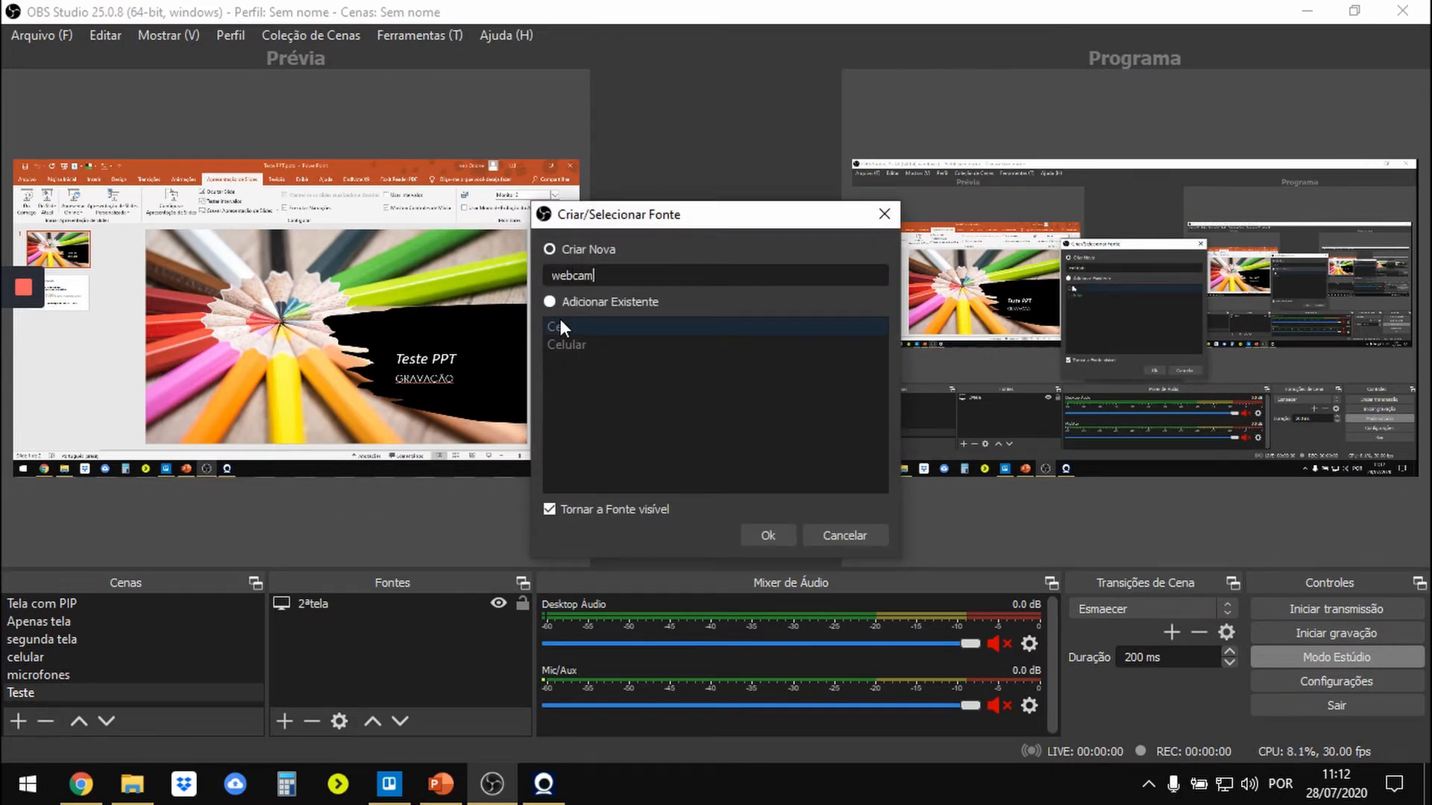
pyautogui.click(750, 534)
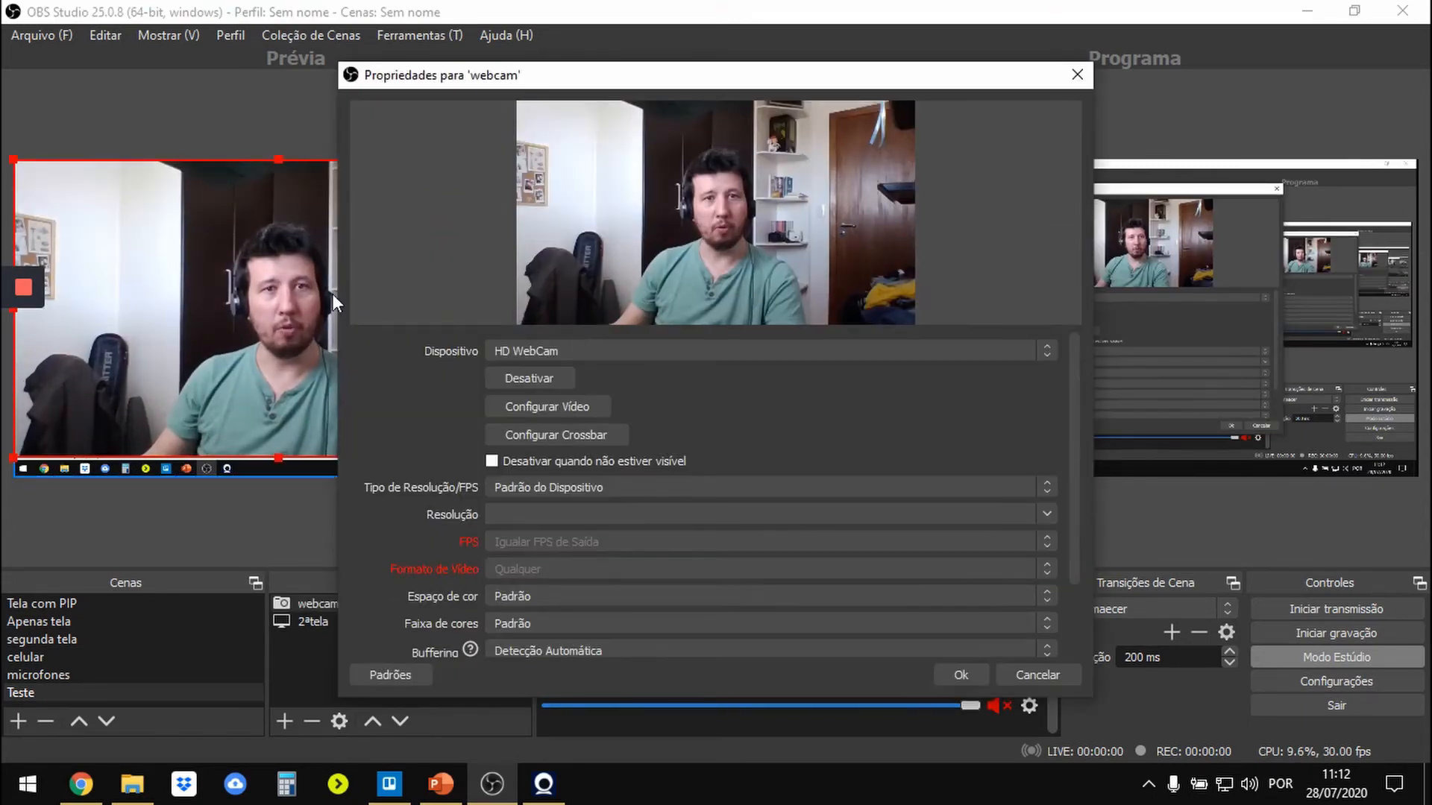
# - Preview Iriun Webcam as the webcam source's device, switch back to HD WebCam, and accept the properties
pyautogui.click(529, 348)
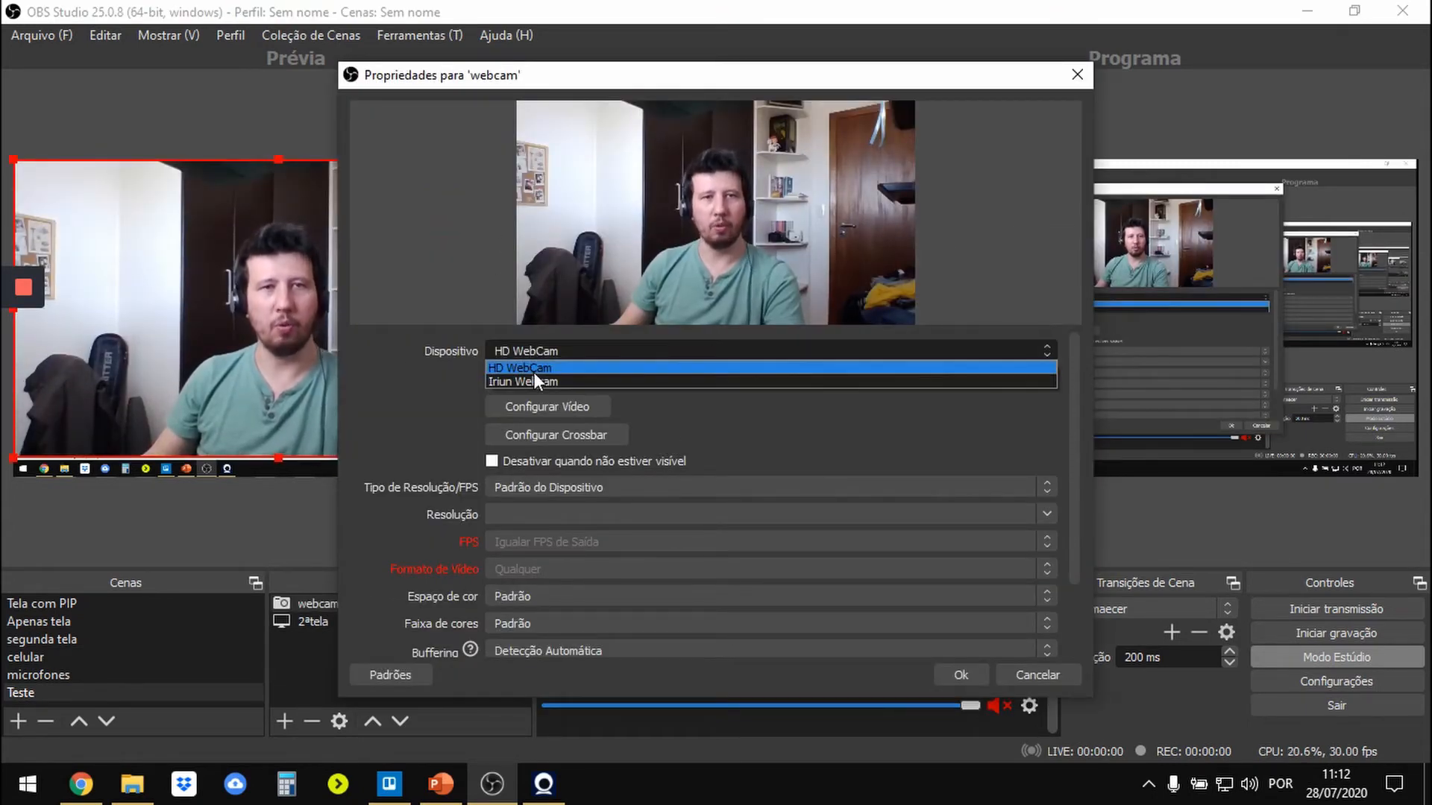
pyautogui.click(537, 377)
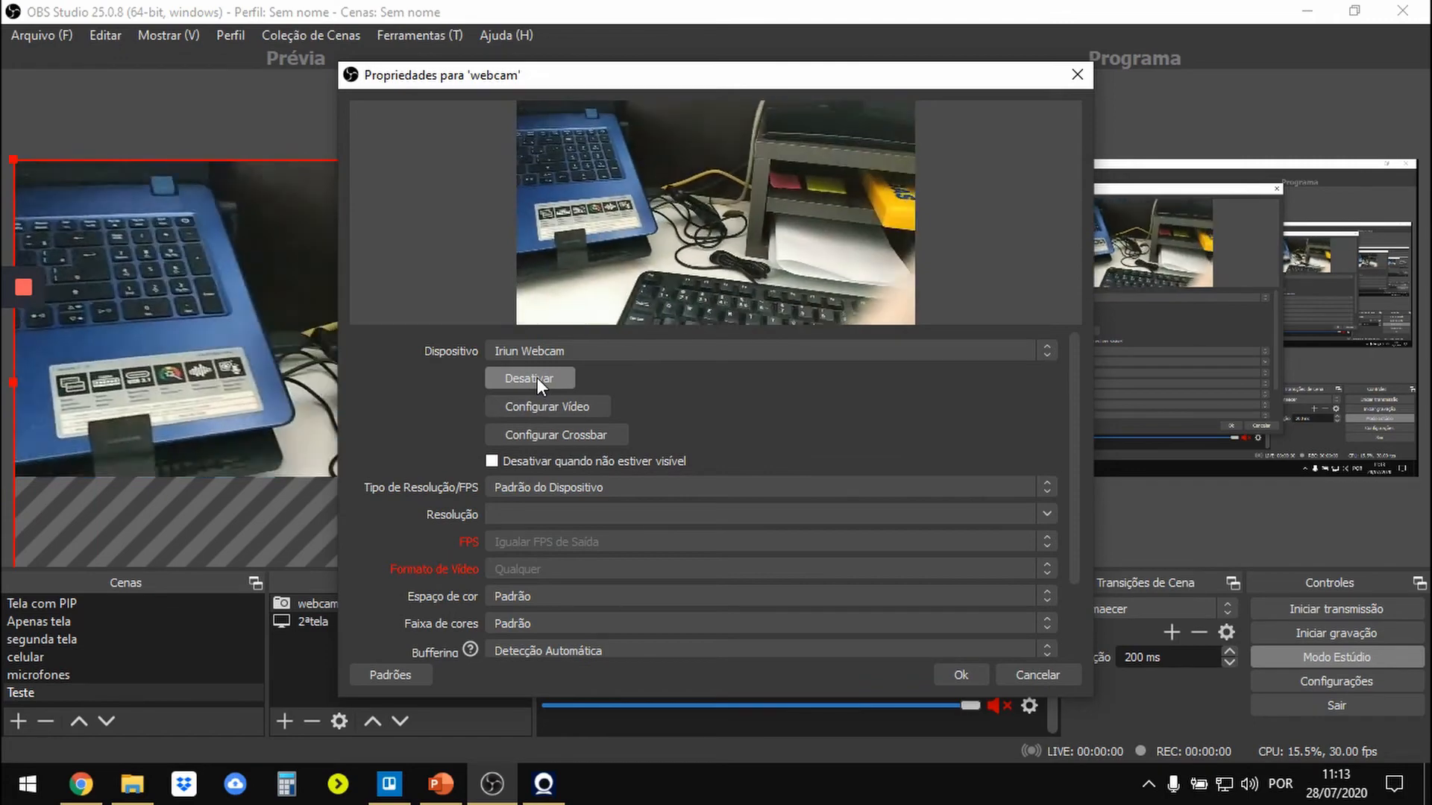
pyautogui.click(539, 356)
pyautogui.click(537, 365)
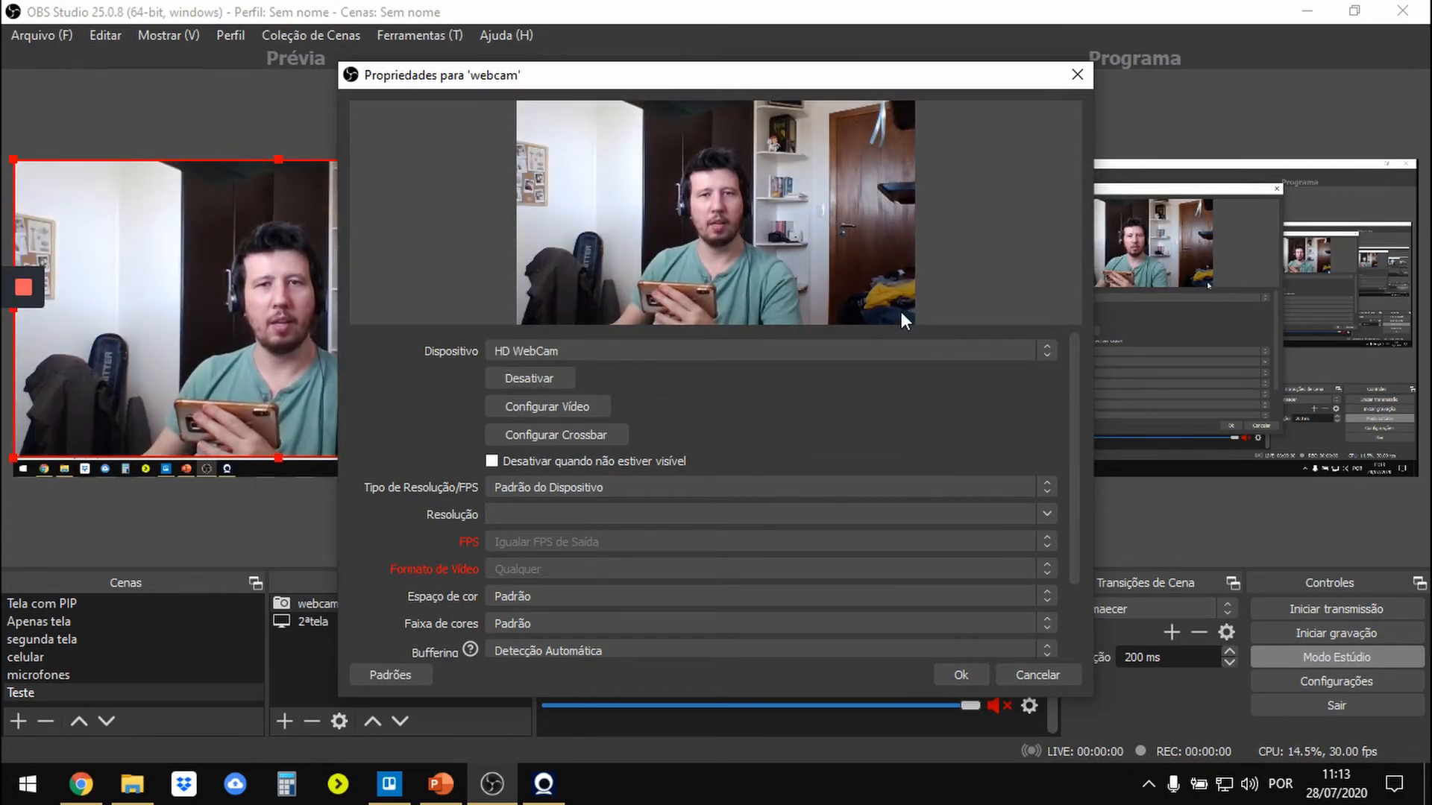
pyautogui.click(958, 674)
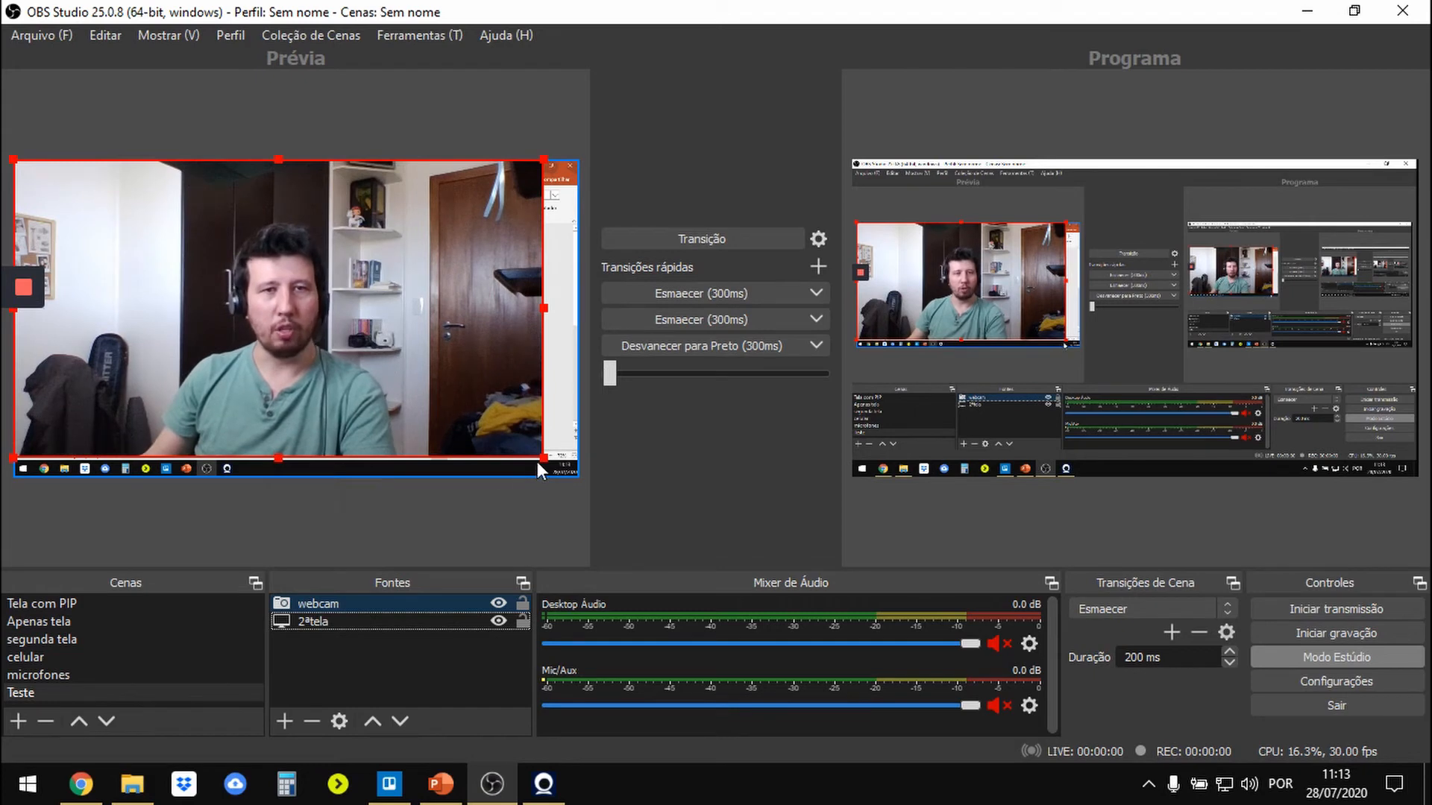
# - Shrink the webcam image into the lower-right corner of the slide capture, and transition the Teste scene to the program output
pyautogui.moveTo(543, 459); pyautogui.dragTo(499, 439)
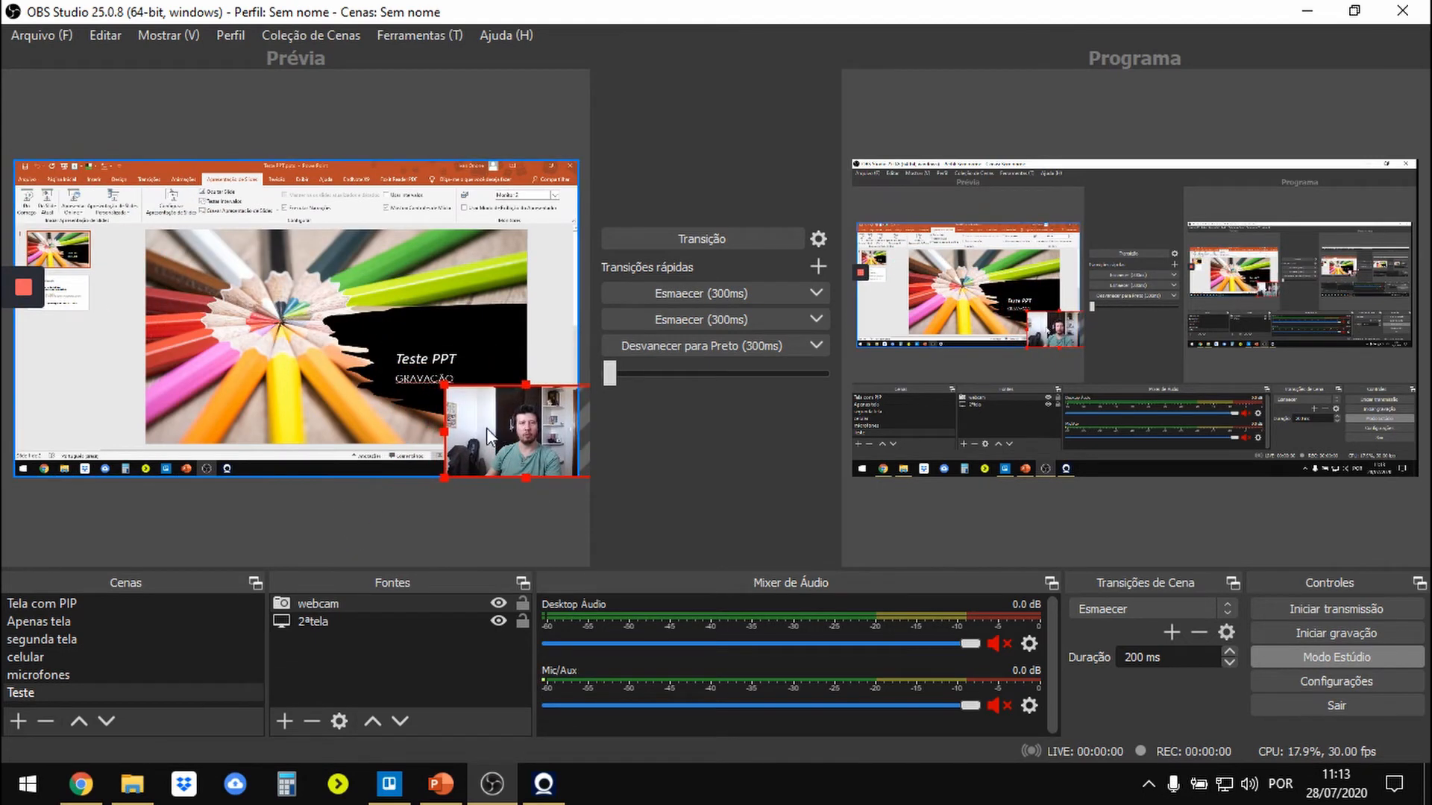
pyautogui.click(711, 241)
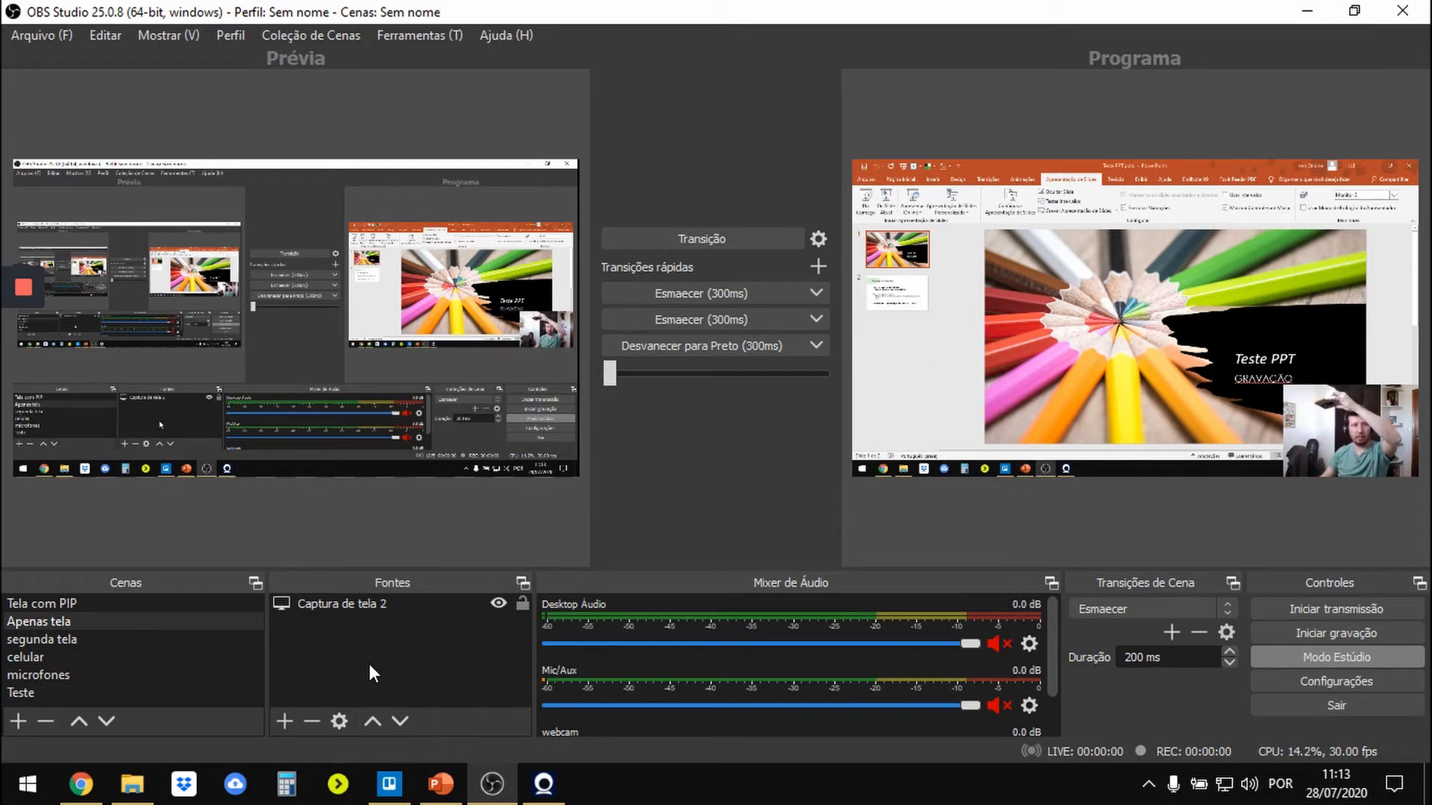
pyautogui.click(66, 695)
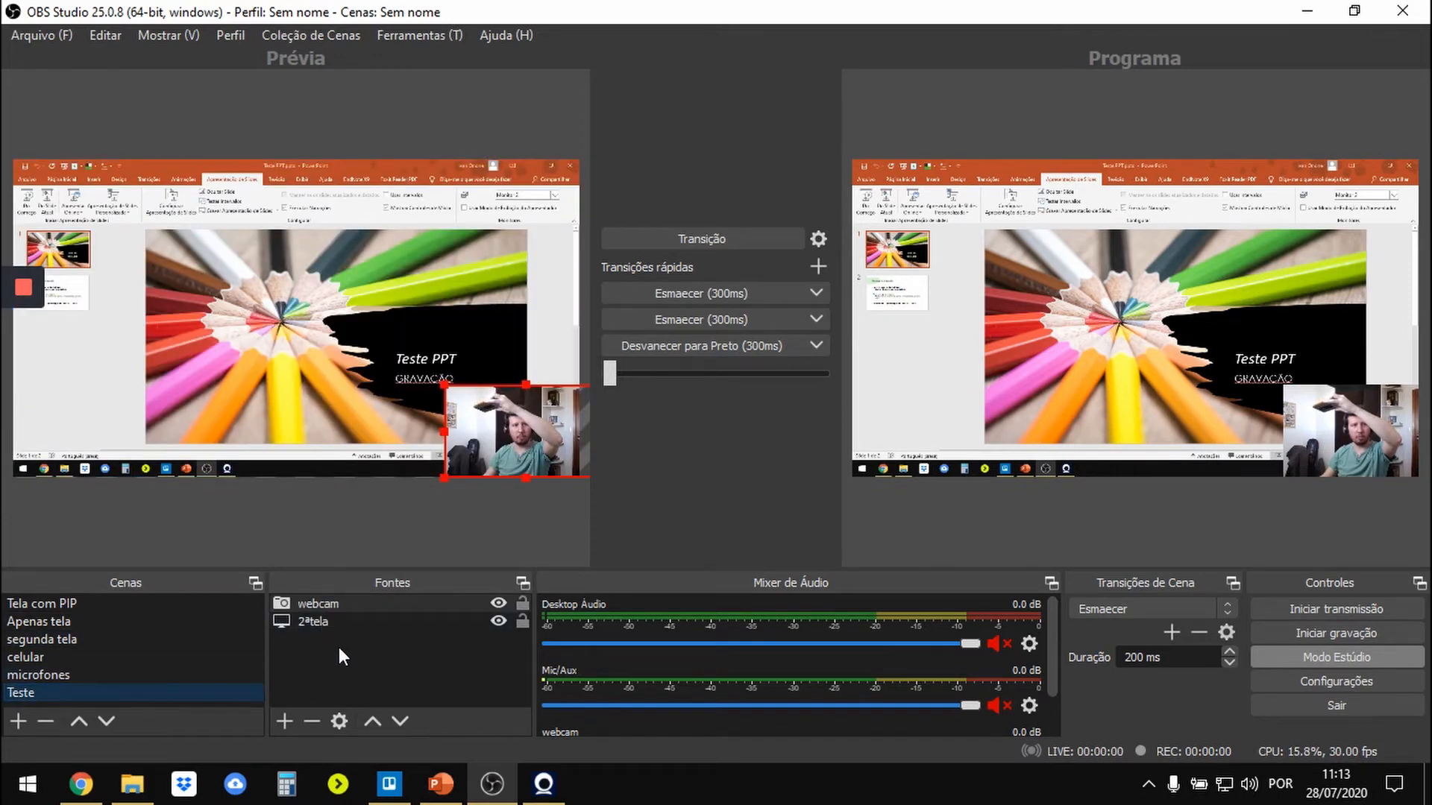
# - Add the existing Cel video capture source to the Teste scene and shrink its image over the slide capture
pyautogui.click(279, 726)
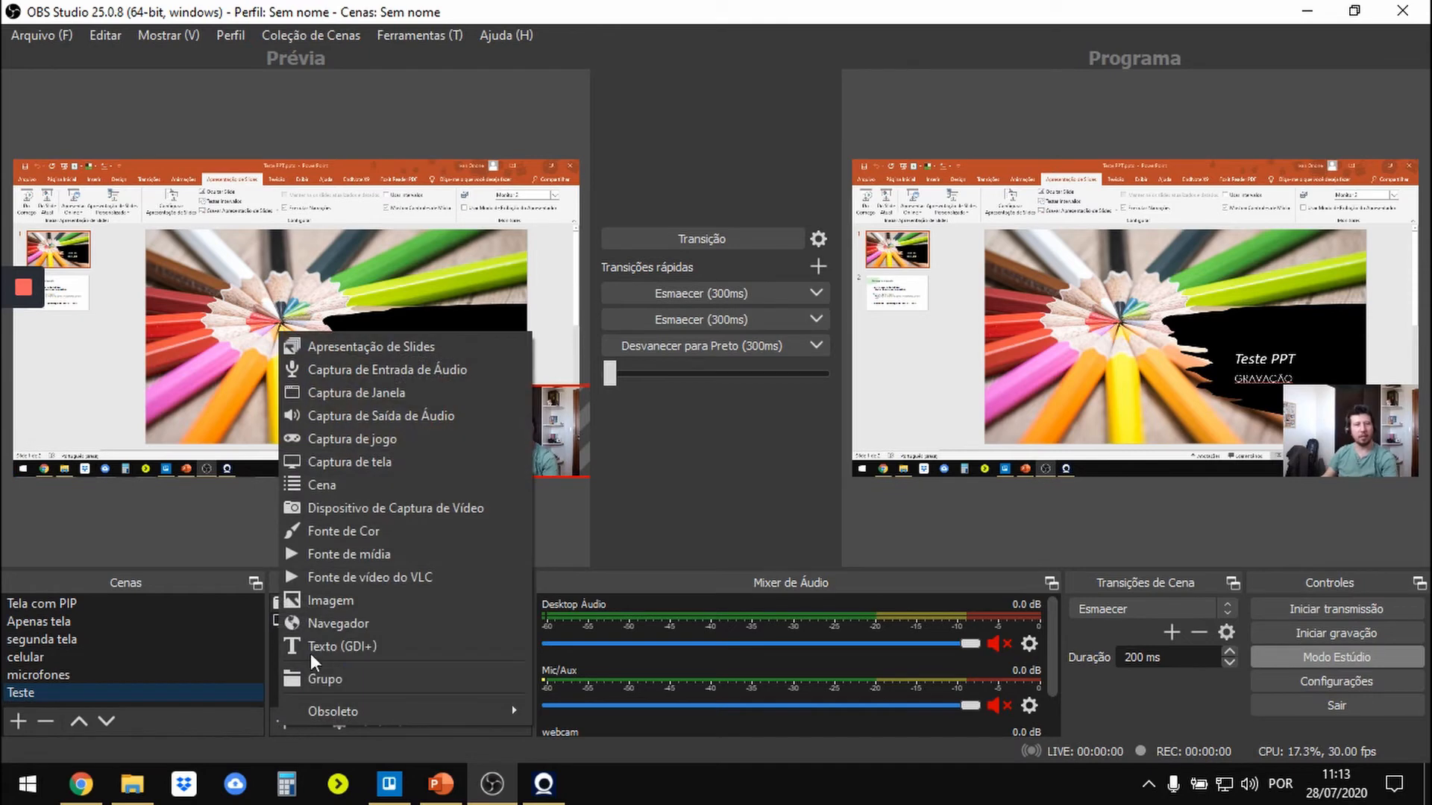
pyautogui.click(339, 511)
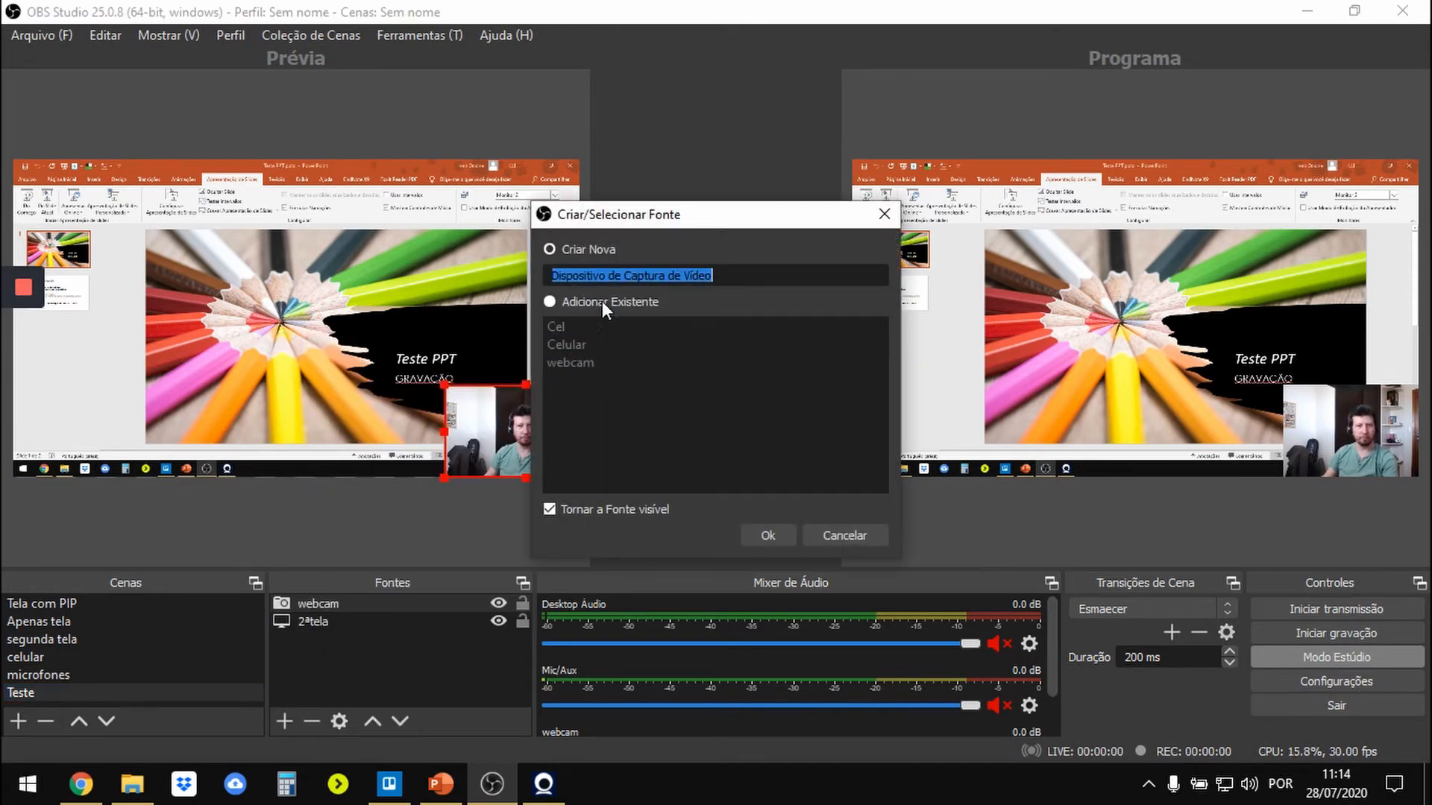
pyautogui.click(558, 326)
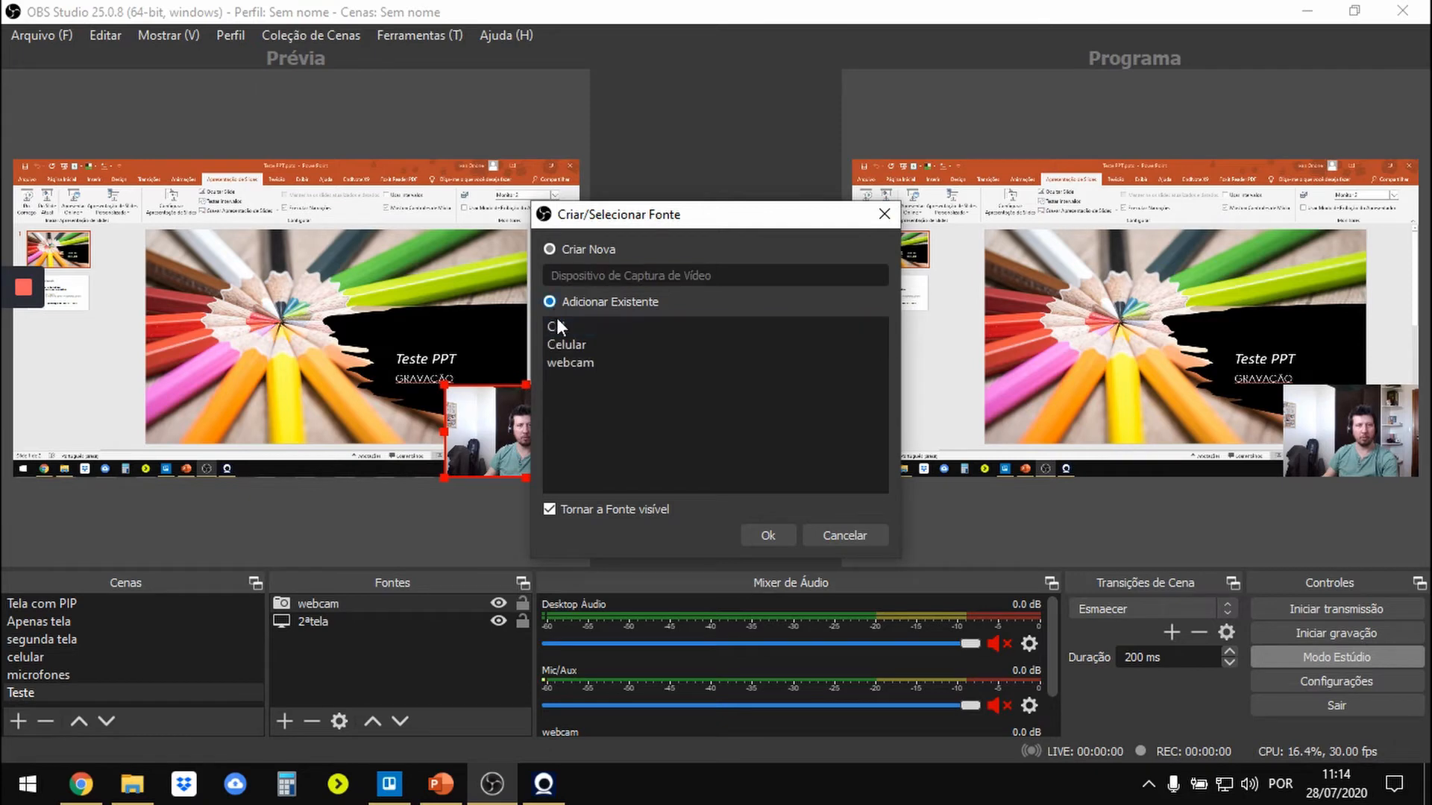
pyautogui.click(767, 535)
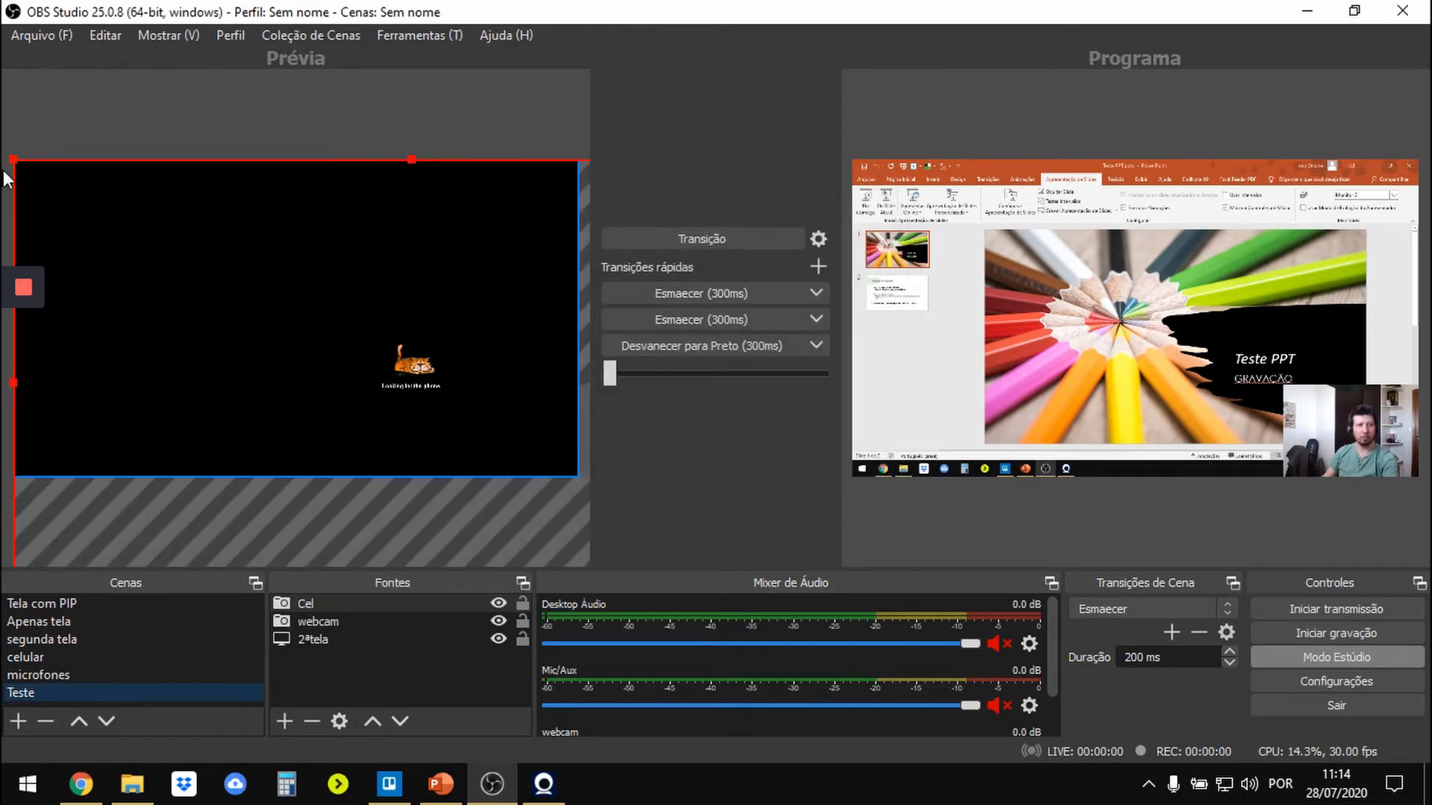
pyautogui.moveTo(11, 158); pyautogui.dragTo(231, 295)
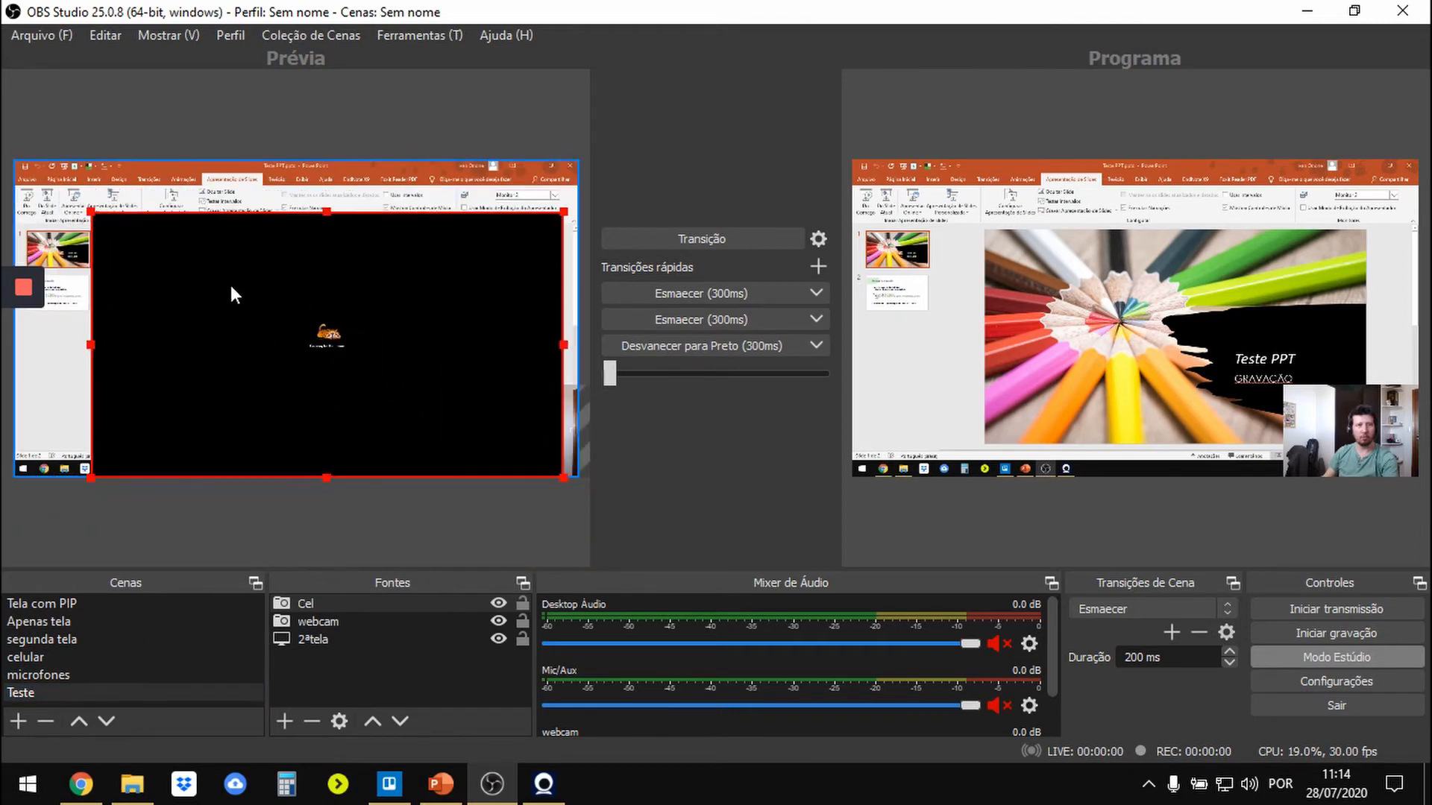
# - Remove the Cel source from the Teste scene
pyautogui.rightClick(311, 607)
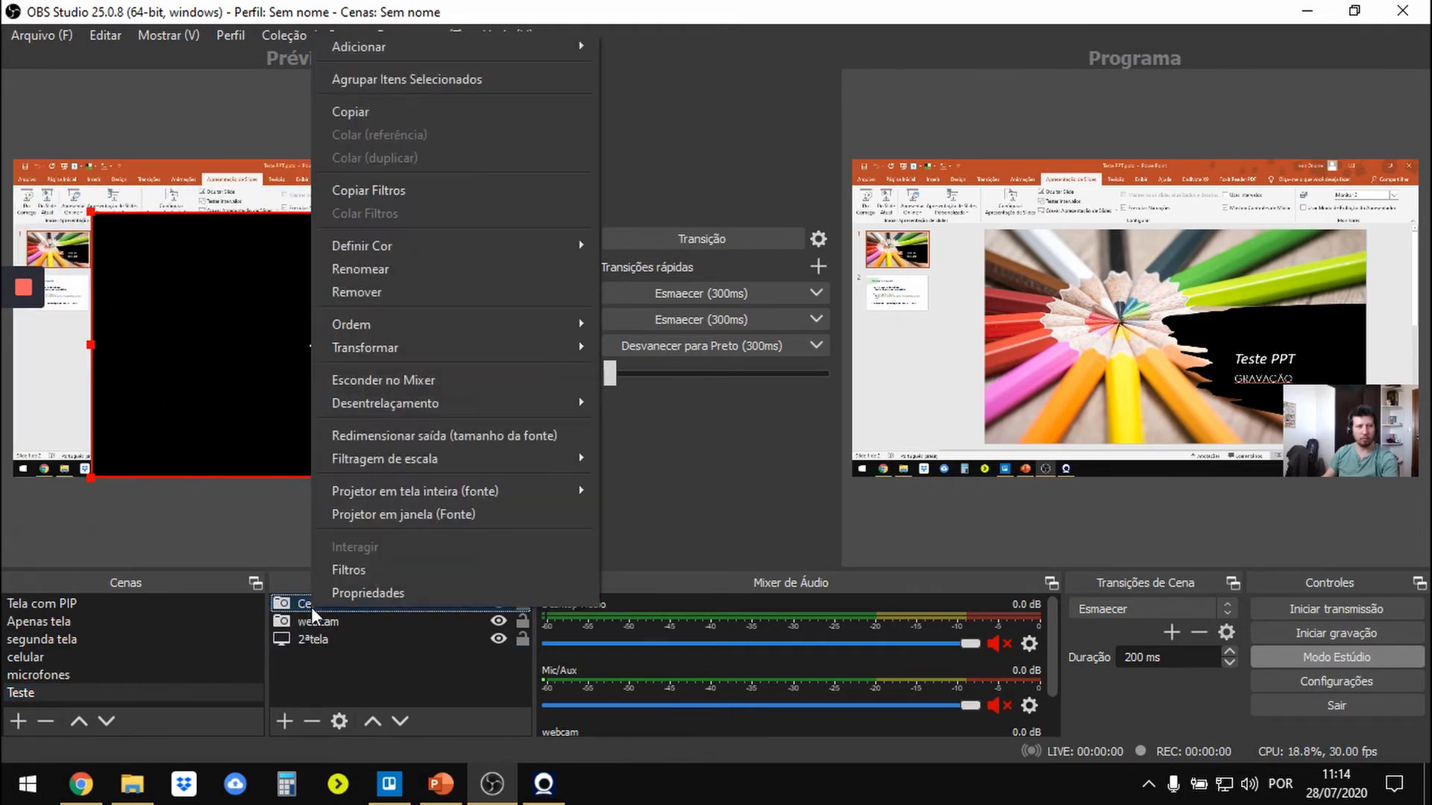
pyautogui.click(382, 293)
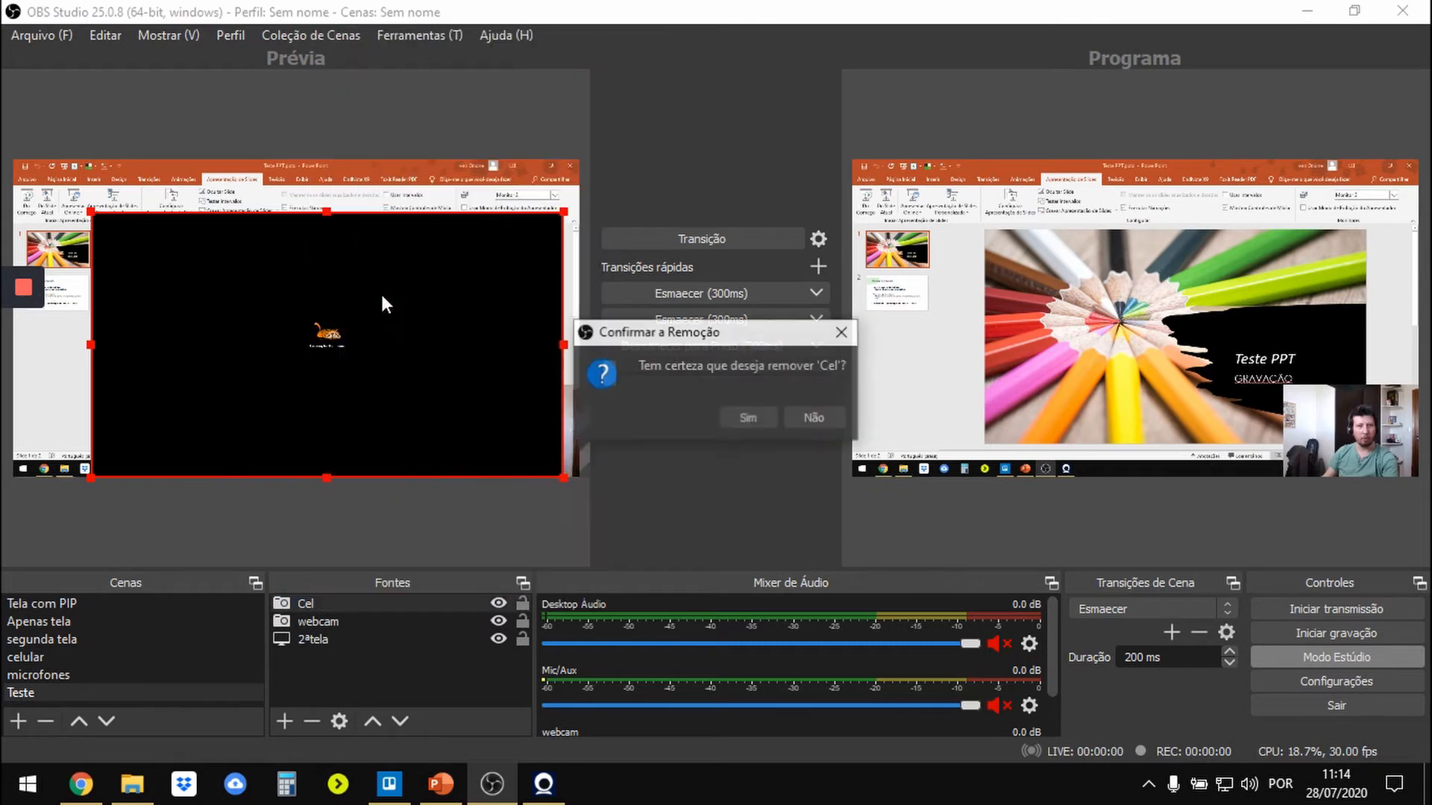
pyautogui.click(745, 419)
# - Add the existing Celular video capture source to the Teste scene
pyautogui.click(285, 721)
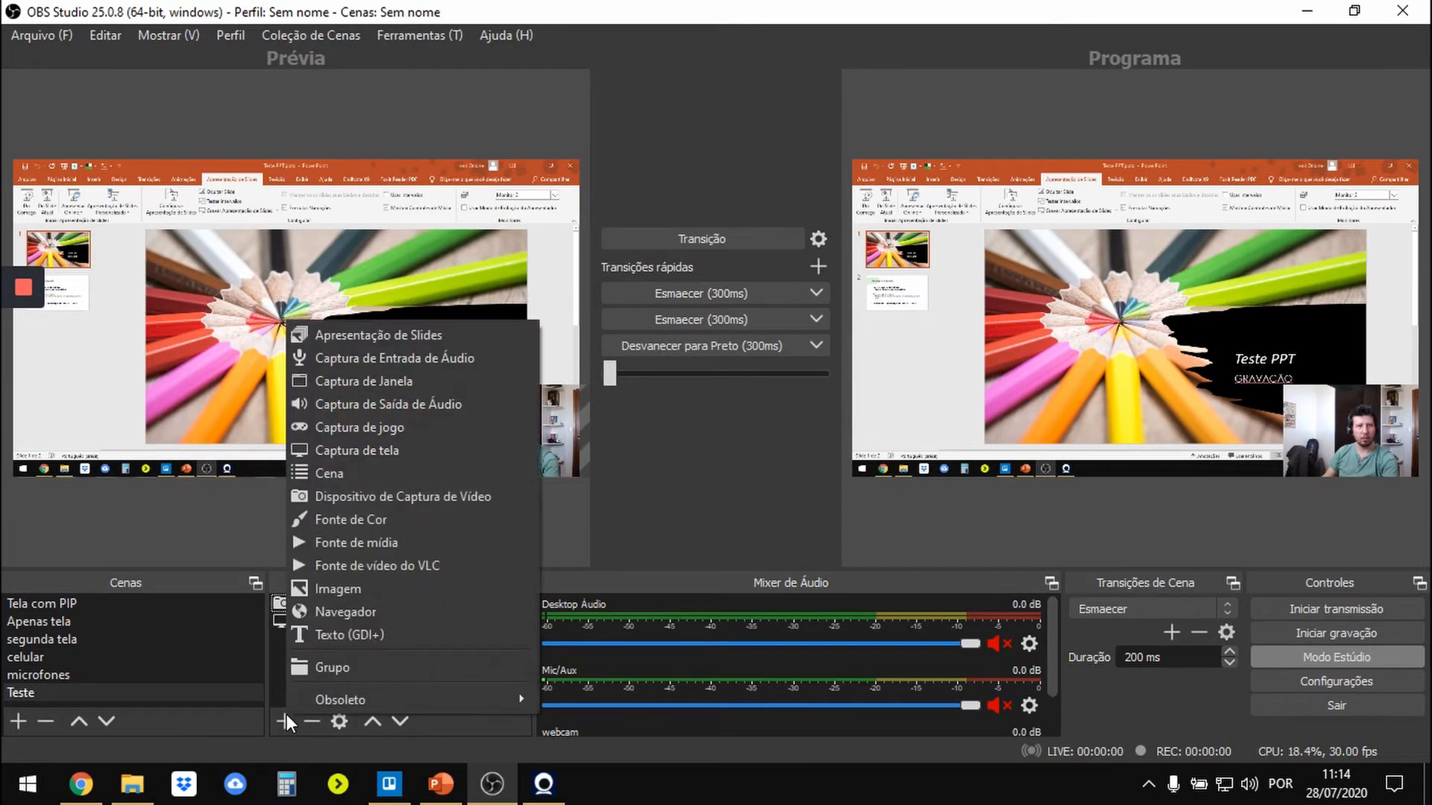
pyautogui.click(355, 498)
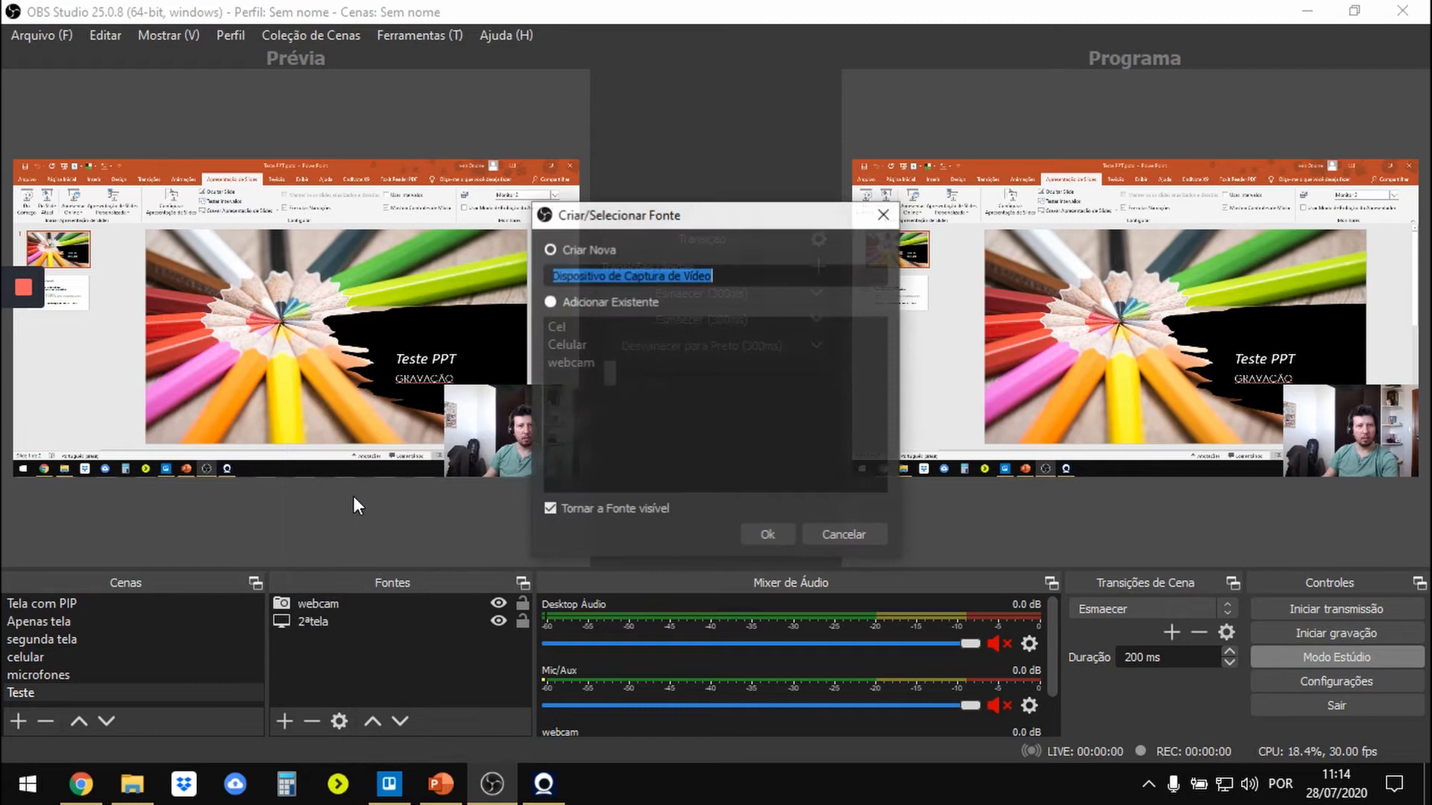
pyautogui.click(566, 302)
pyautogui.click(571, 345)
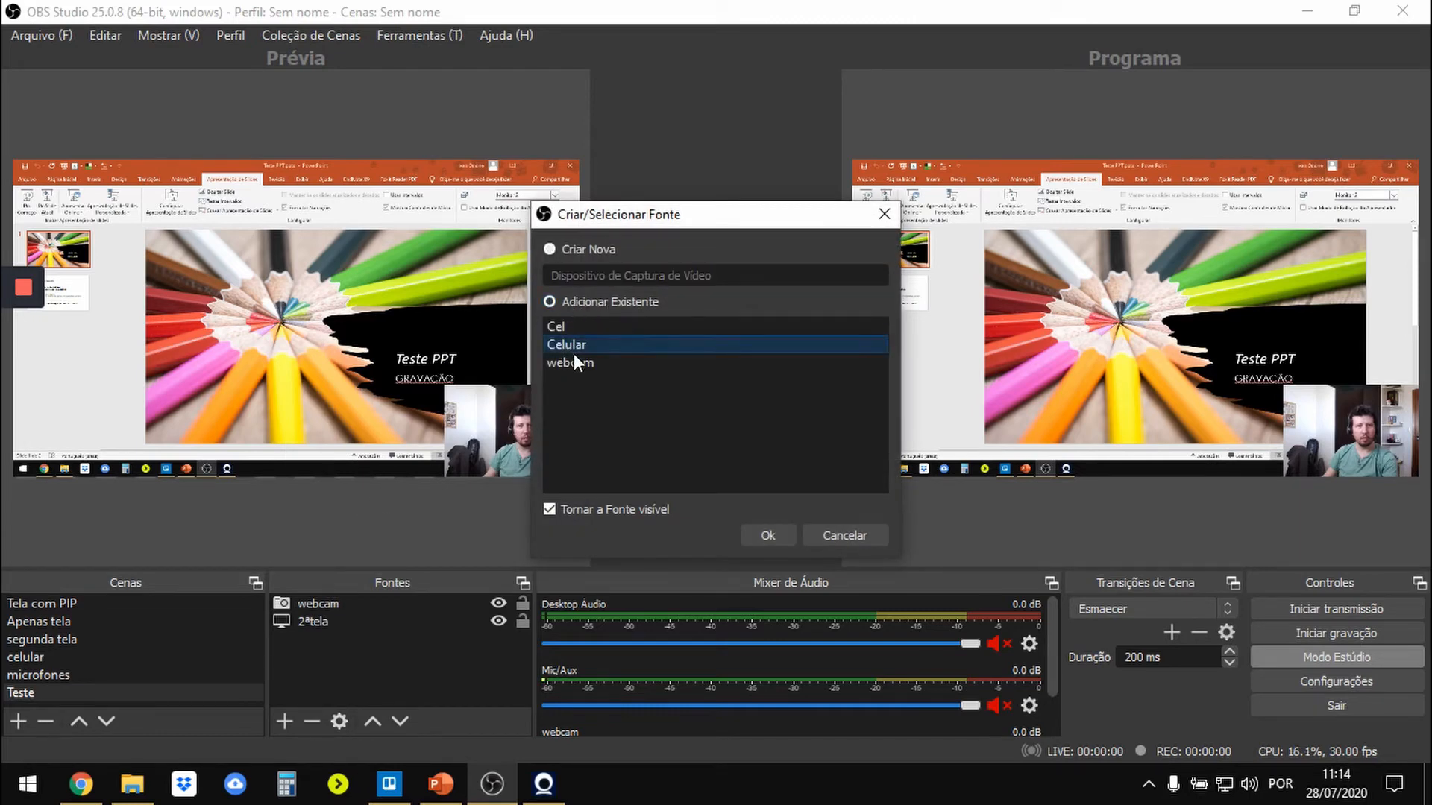
pyautogui.click(759, 534)
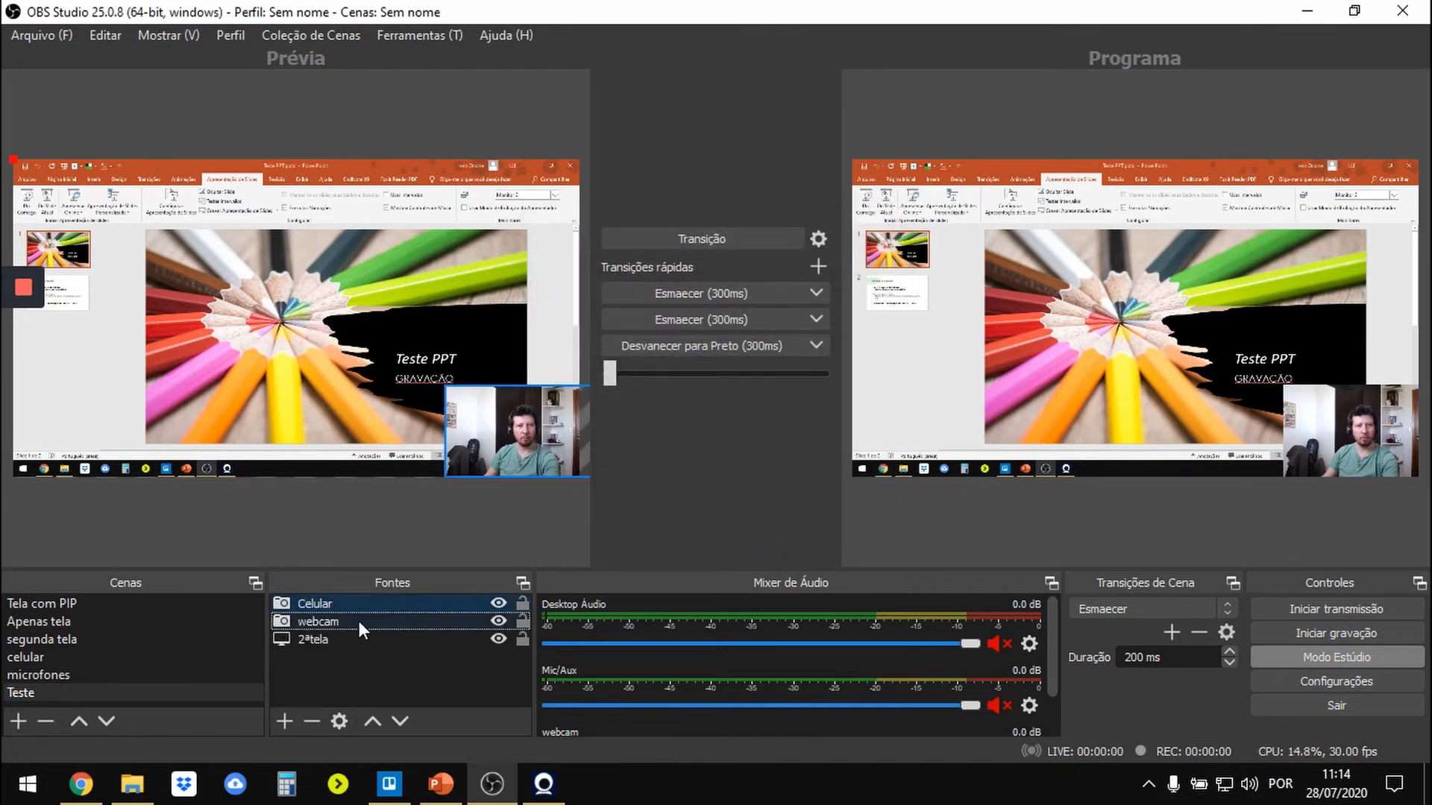
# - Remove the Celular source from the Teste scene
pyautogui.click(320, 606)
pyautogui.click(320, 602)
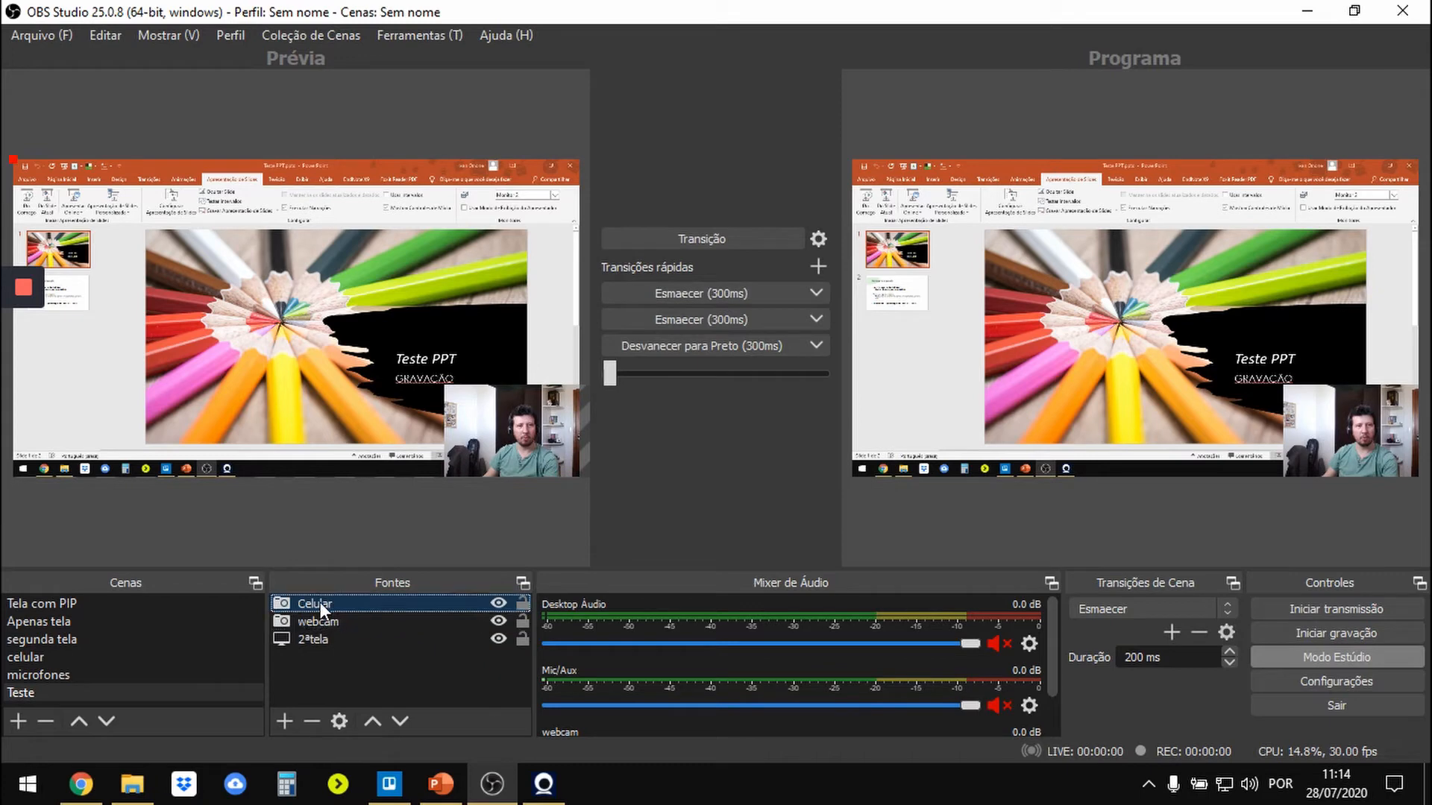
pyautogui.rightClick(320, 602)
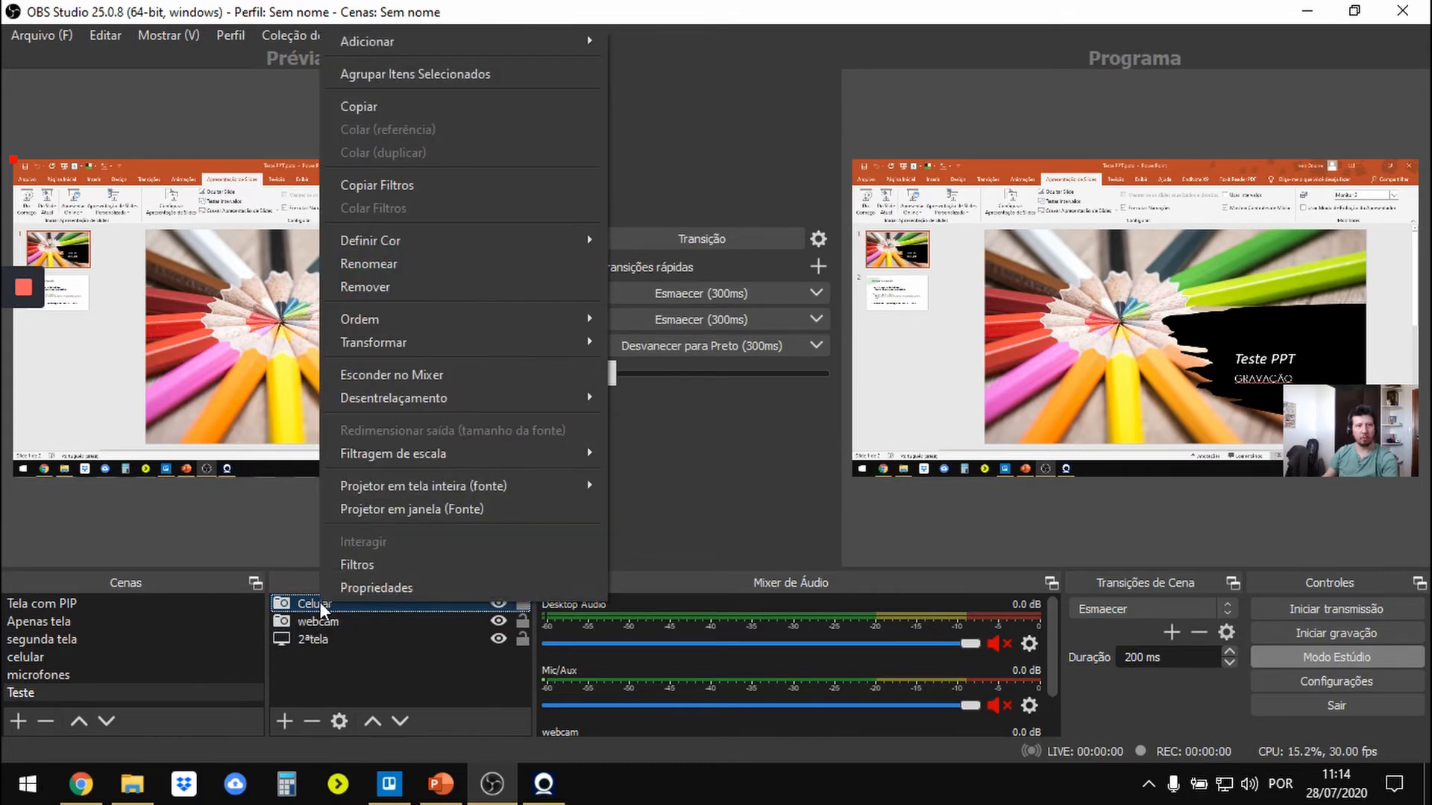
pyautogui.click(381, 288)
pyautogui.click(755, 419)
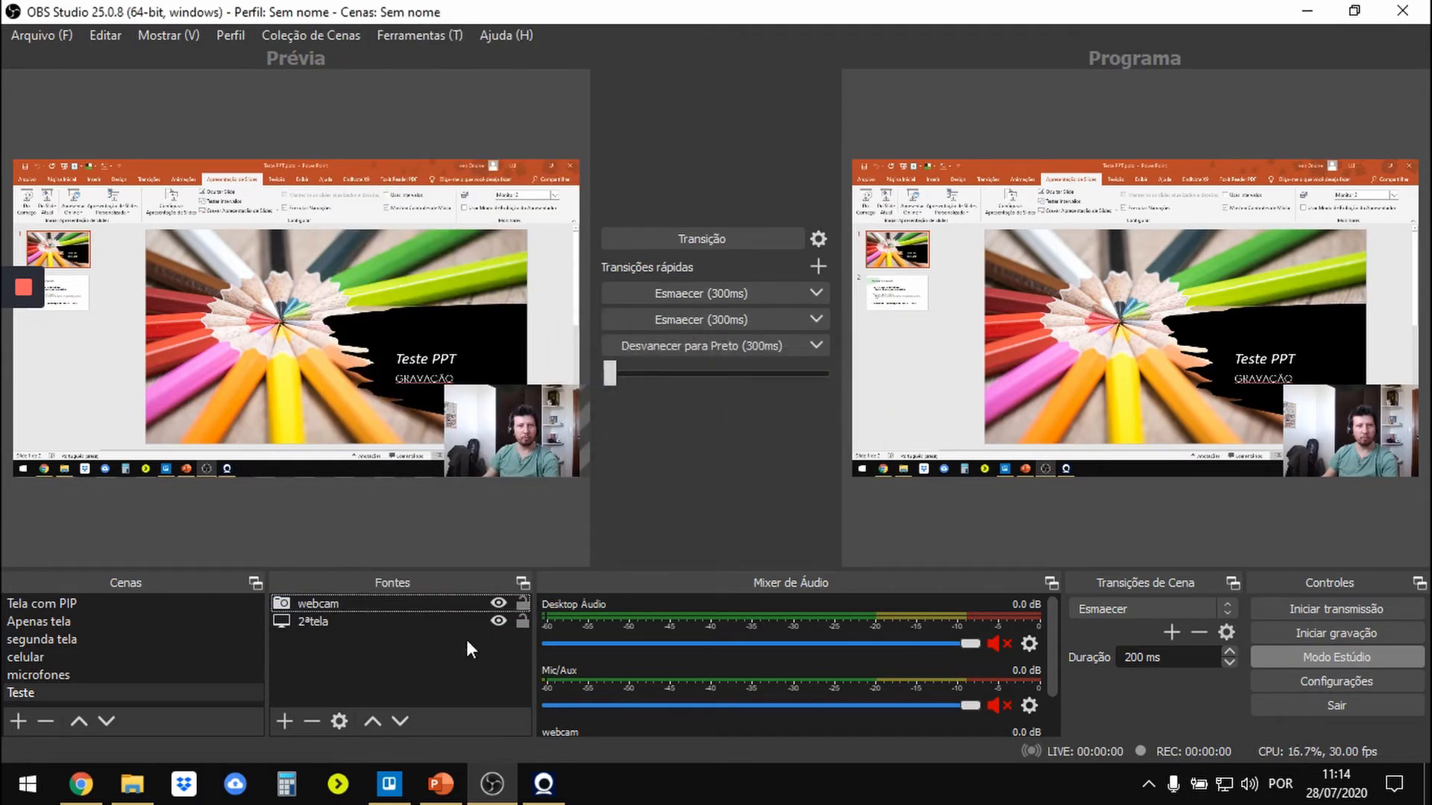
# - Add a new video capture device source named cel2 to the Teste scene, using the Iriun Webcam device
pyautogui.click(284, 721)
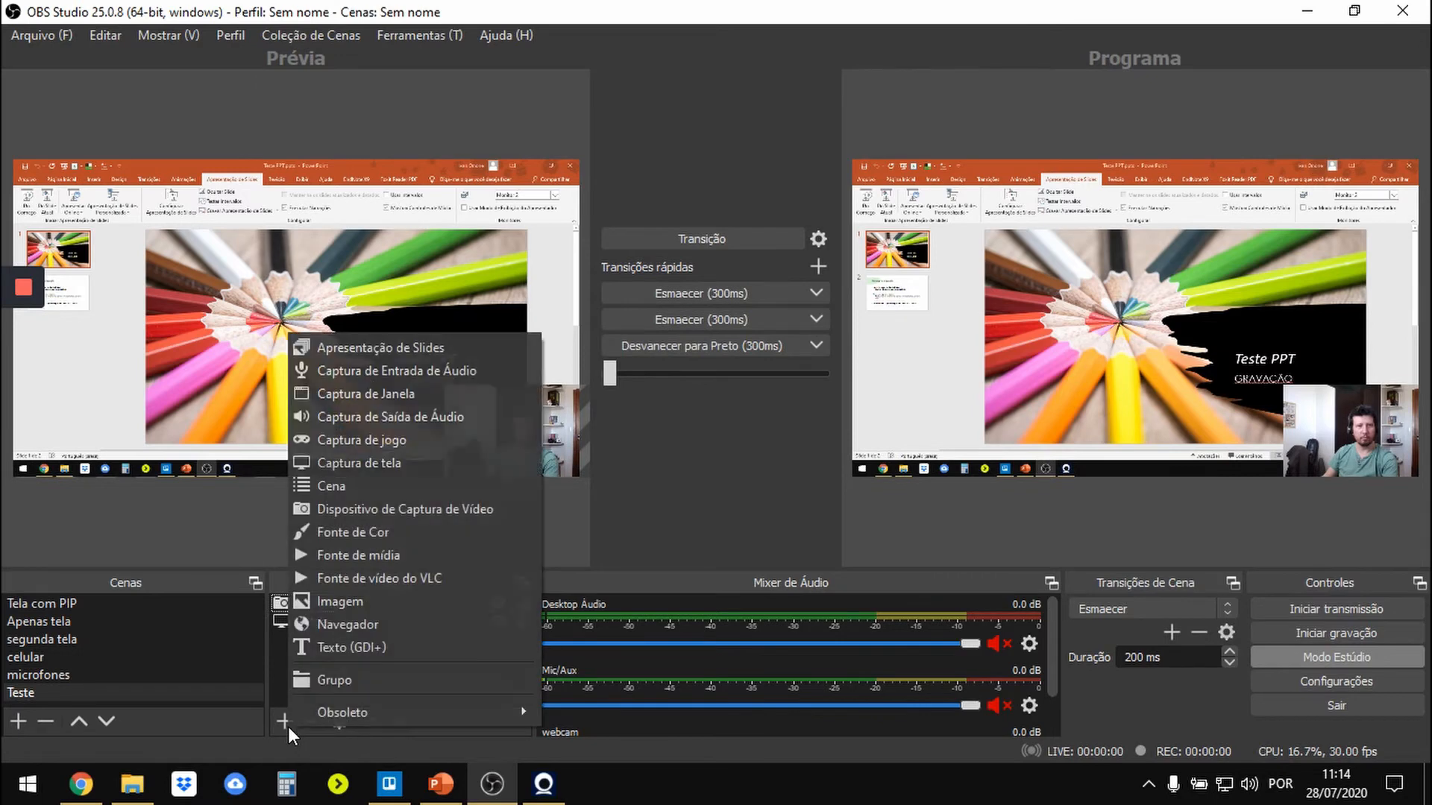
pyautogui.click(364, 509)
pyautogui.write('c')
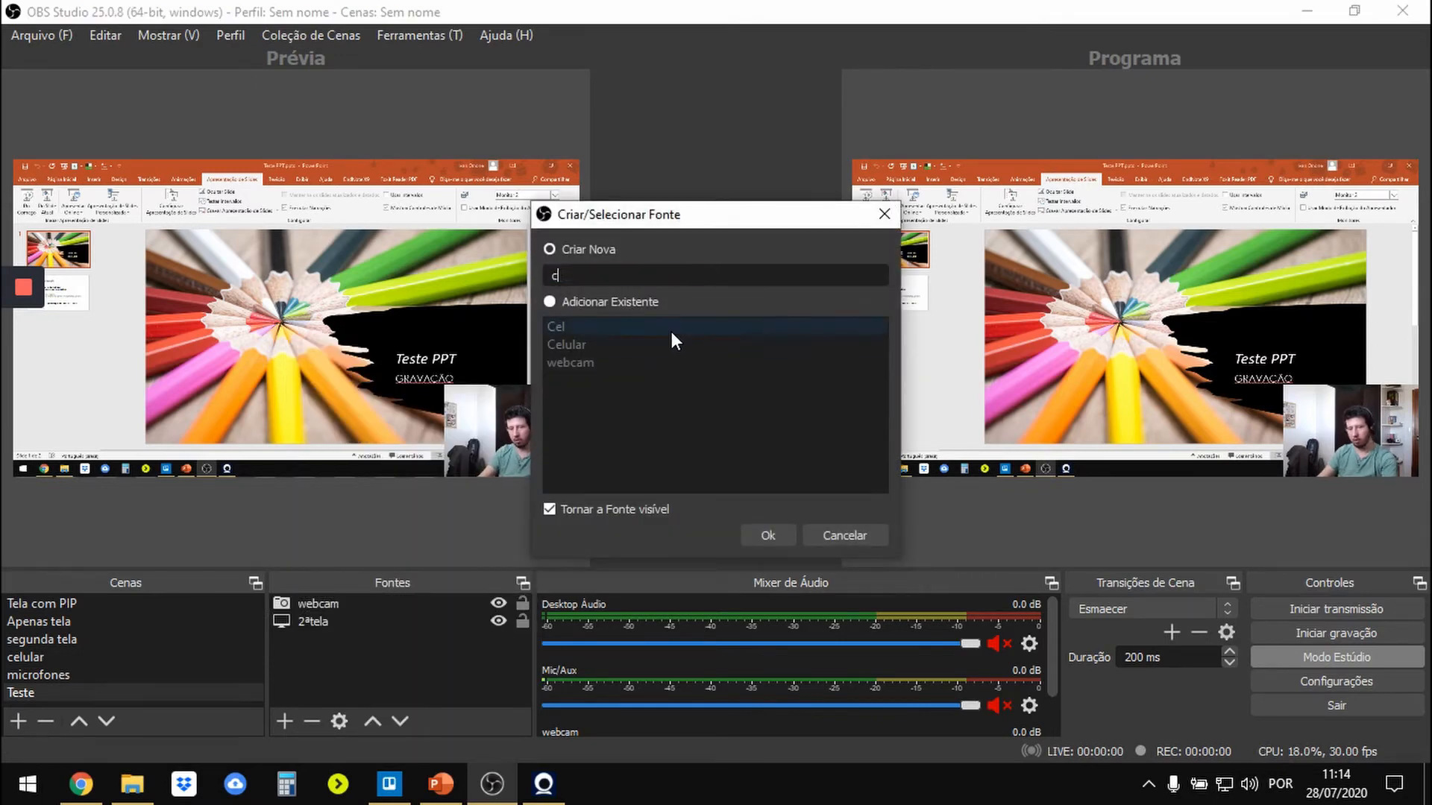
pyautogui.write('el2')
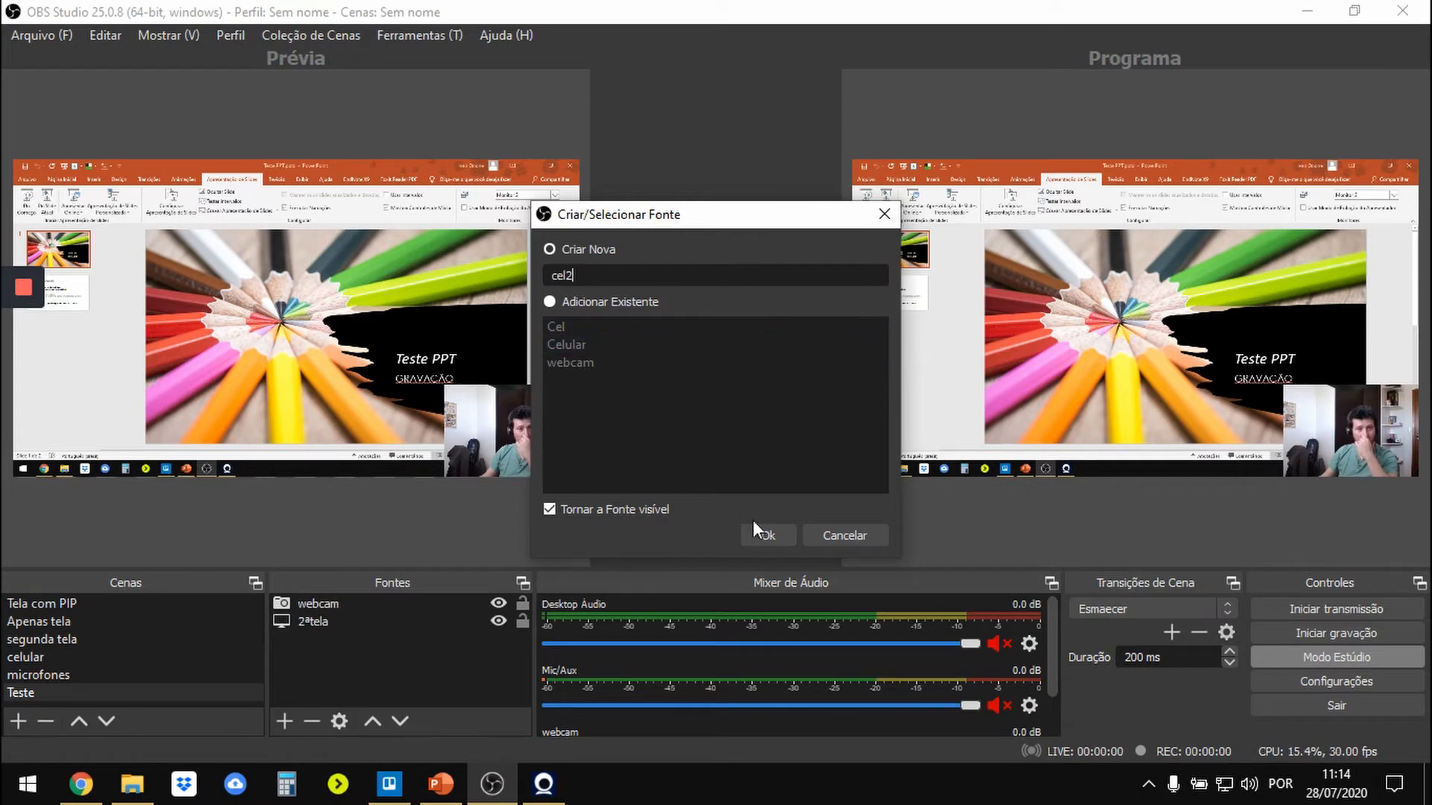
pyautogui.click(768, 537)
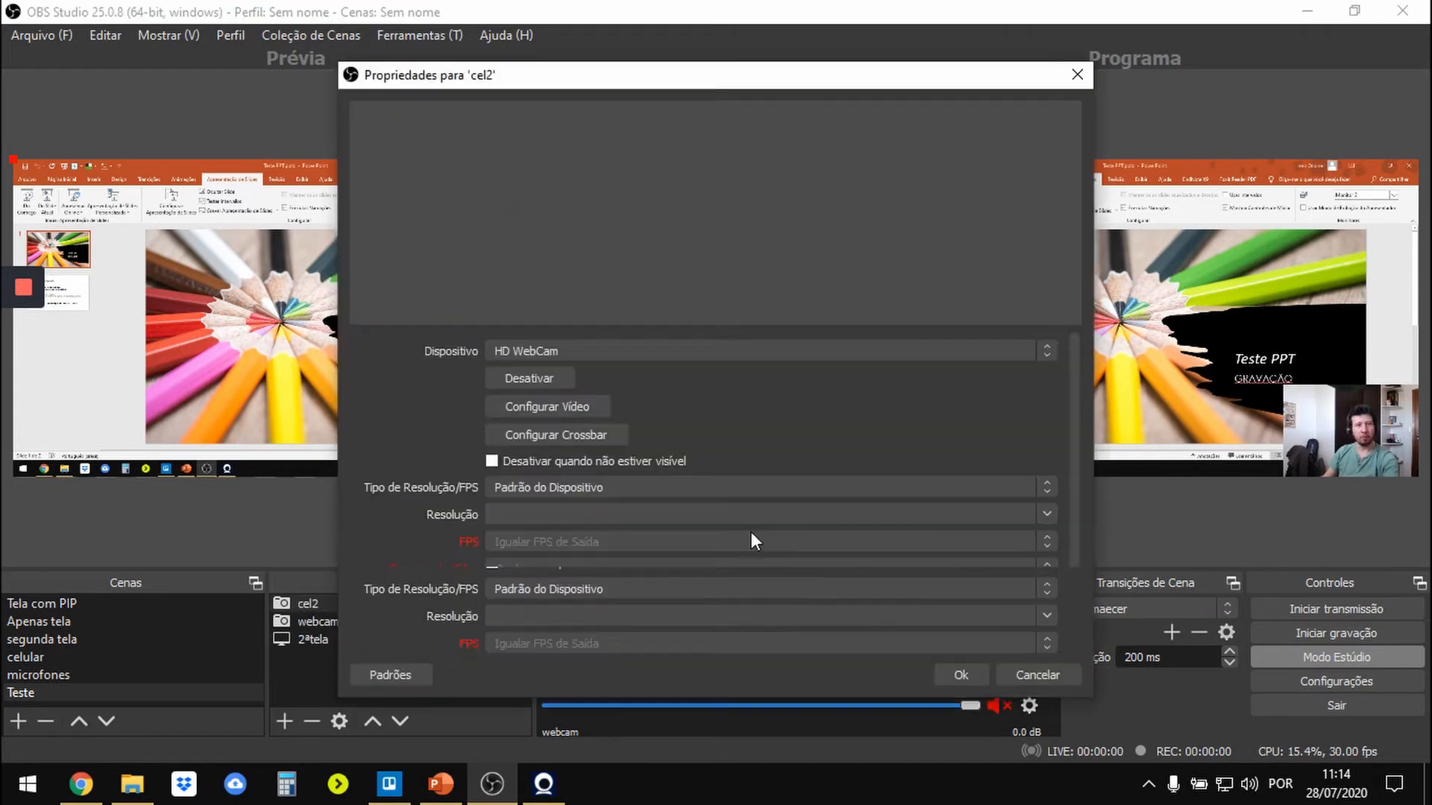
pyautogui.click(637, 348)
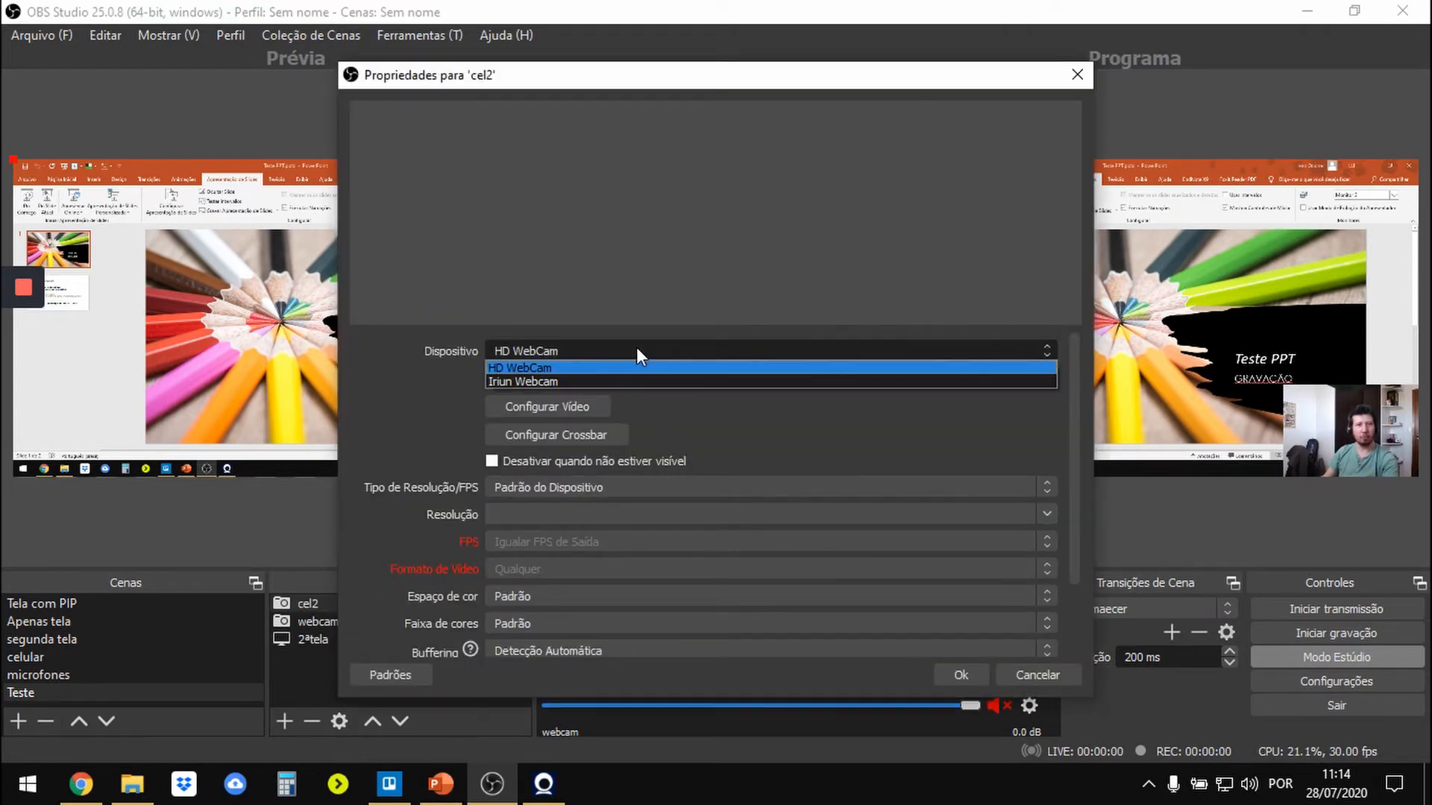
pyautogui.click(601, 382)
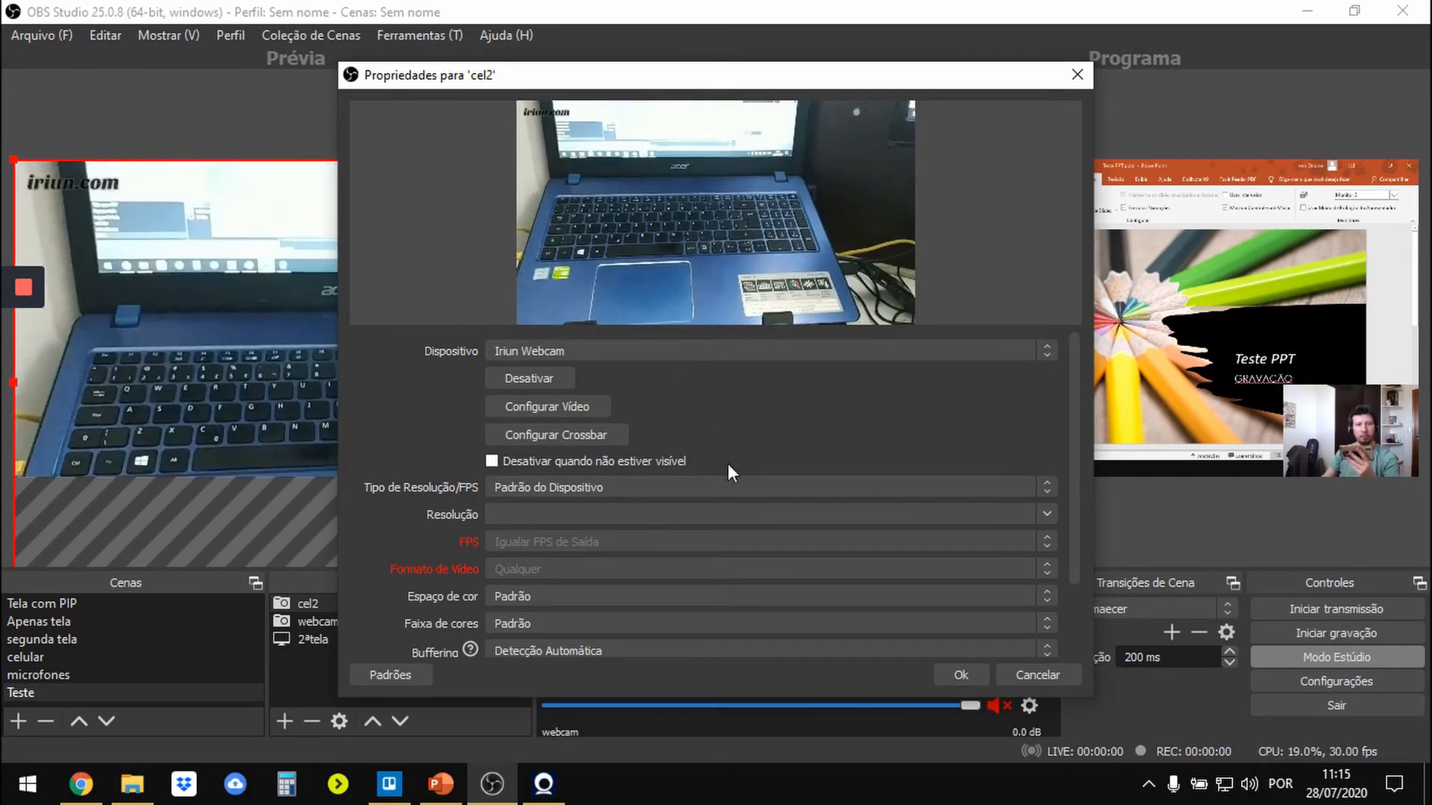
pyautogui.click(960, 674)
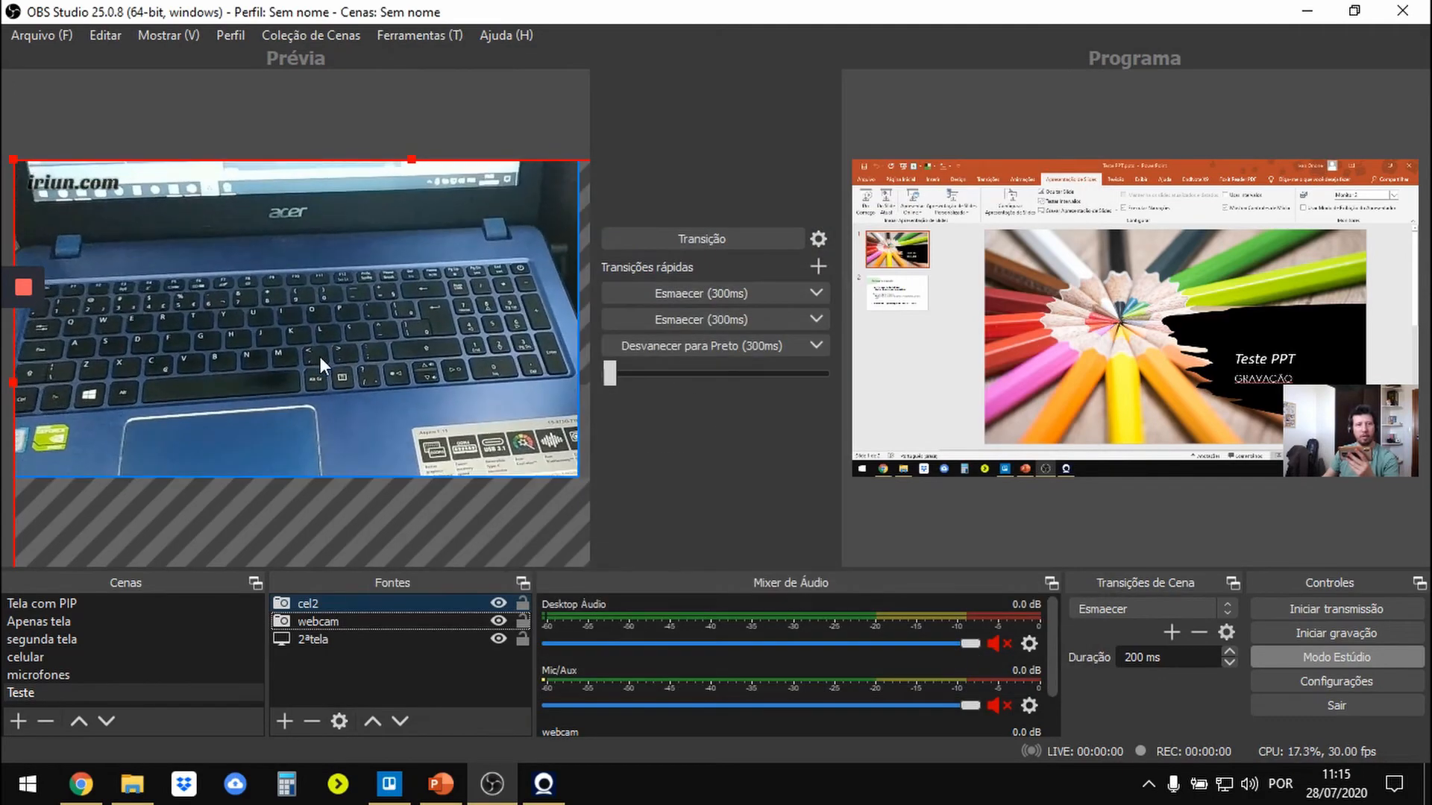
# - Shrink the cel2 phone image to a small inset and place it in the lower-left corner of the slide capture
pyautogui.moveTo(319, 356); pyautogui.dragTo(362, 396)
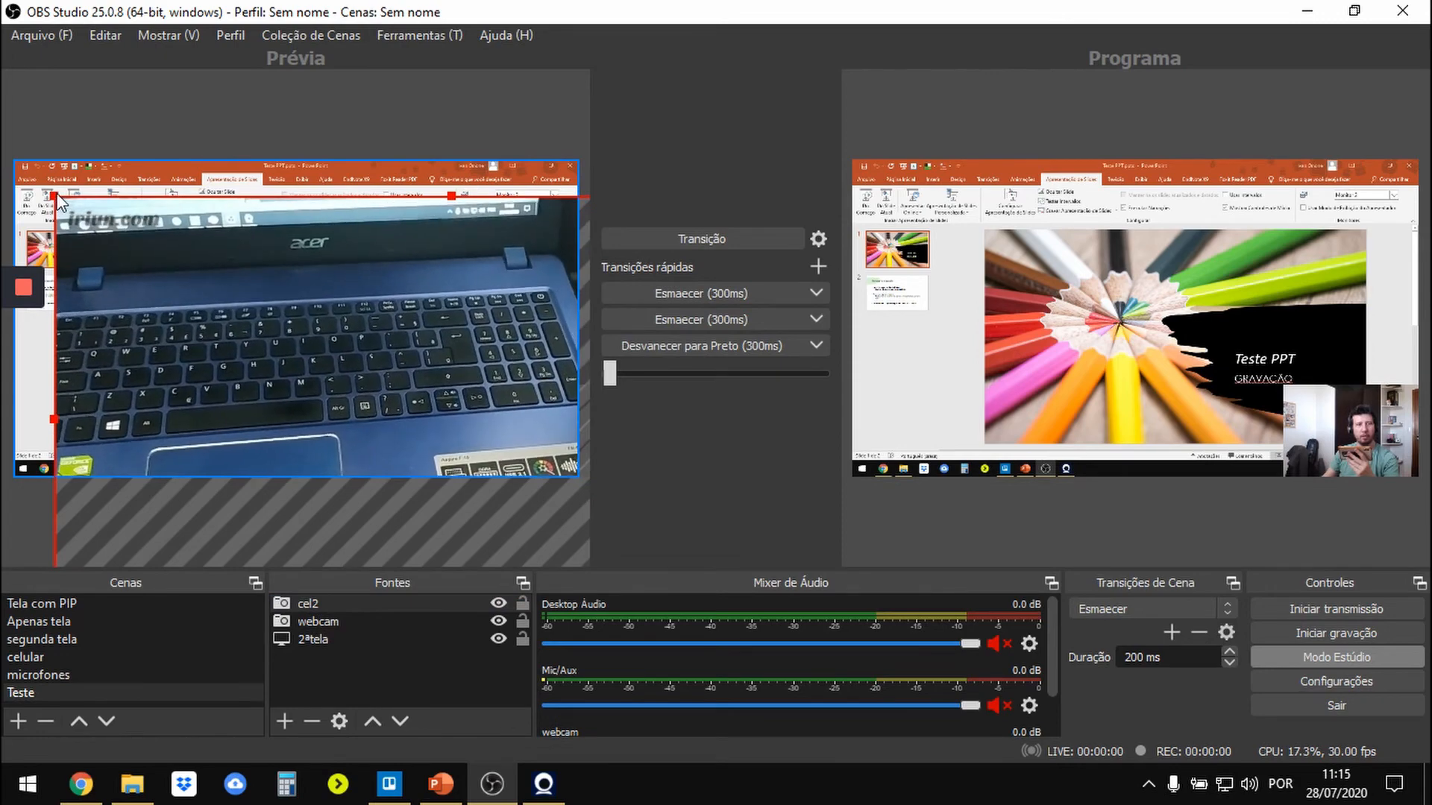
pyautogui.moveTo(61, 206); pyautogui.dragTo(207, 249)
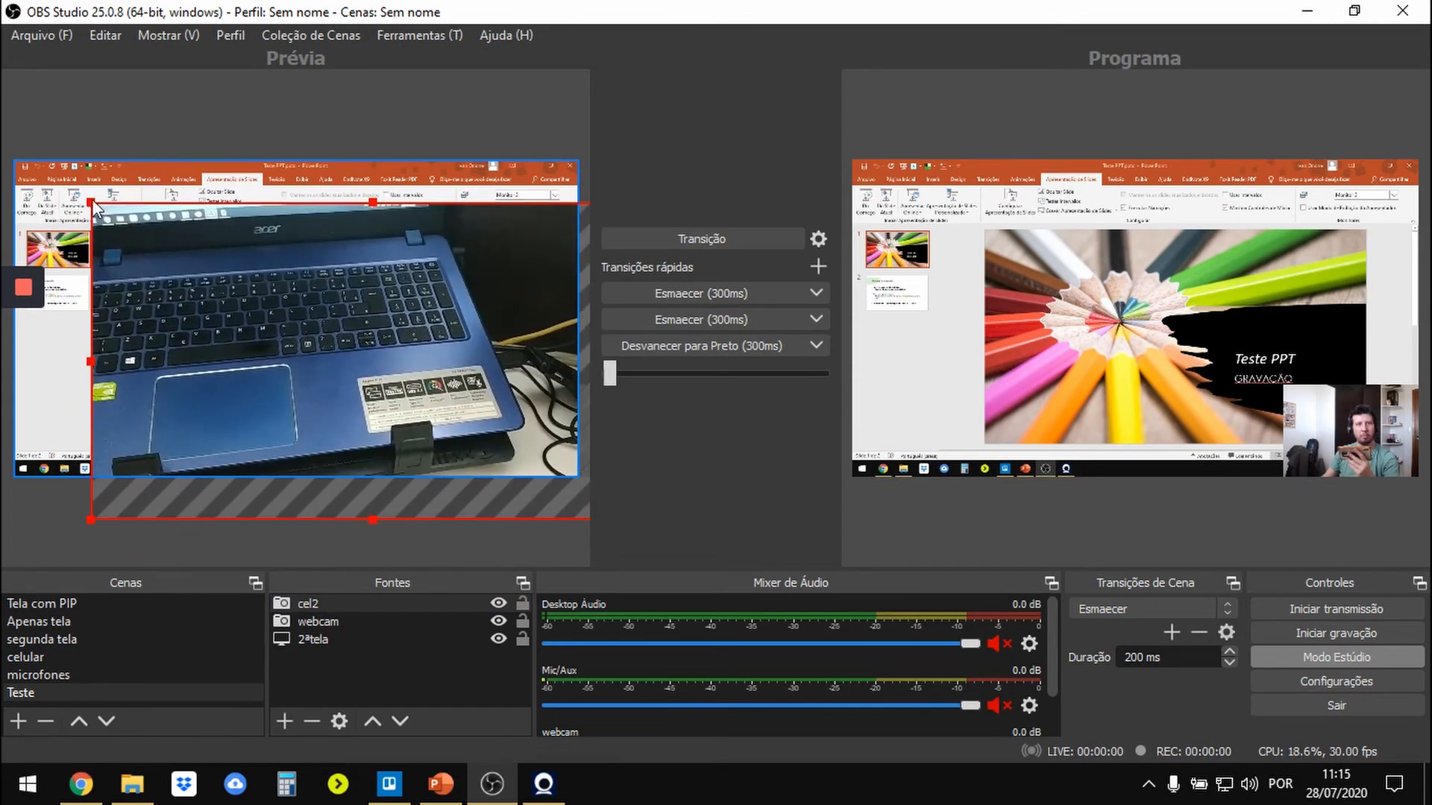
pyautogui.moveTo(91, 202); pyautogui.dragTo(303, 322)
pyautogui.moveTo(452, 409); pyautogui.dragTo(275, 302)
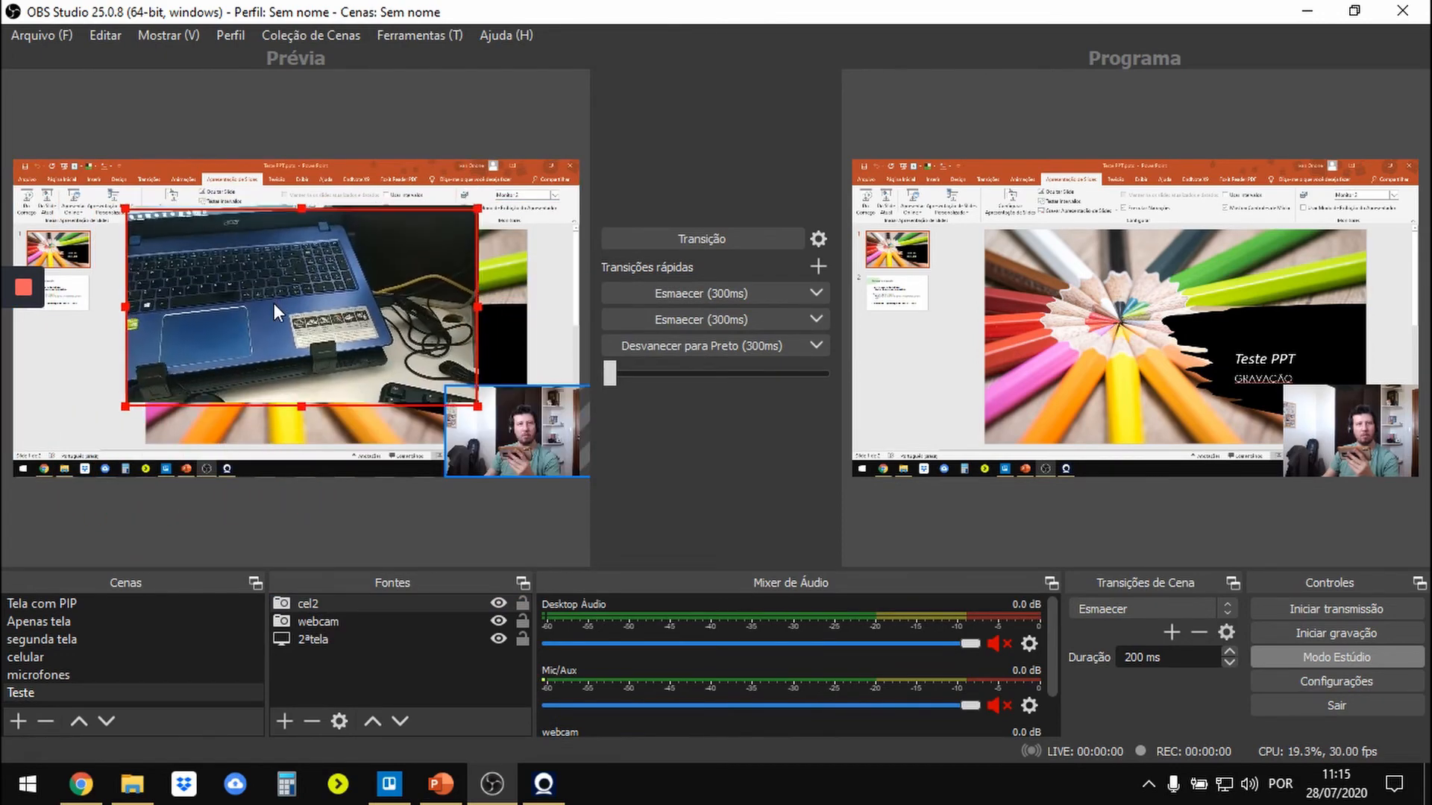
pyautogui.moveTo(485, 222); pyautogui.dragTo(294, 309)
pyautogui.moveTo(91, 409); pyautogui.dragTo(74, 413)
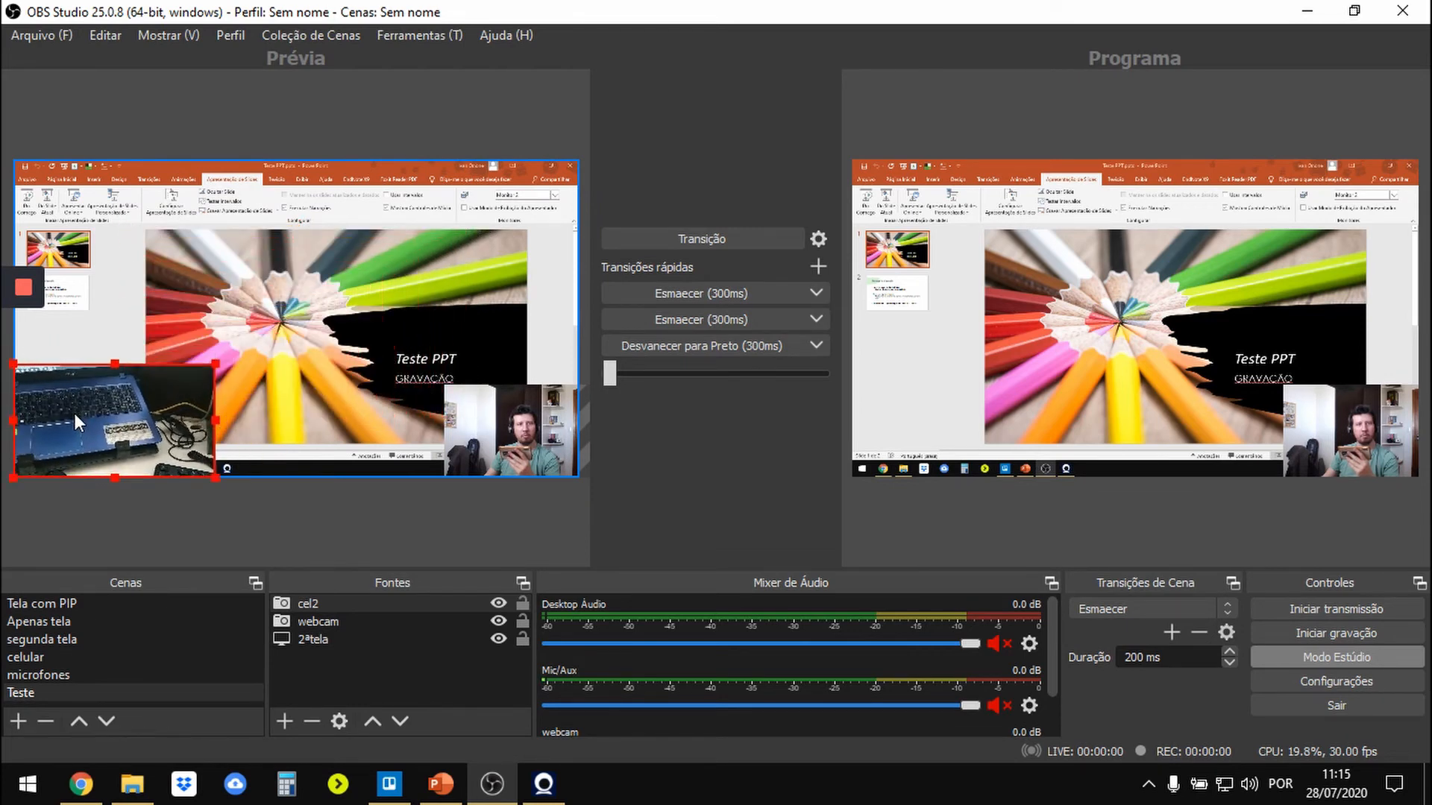
pyautogui.moveTo(215, 368); pyautogui.dragTo(182, 386)
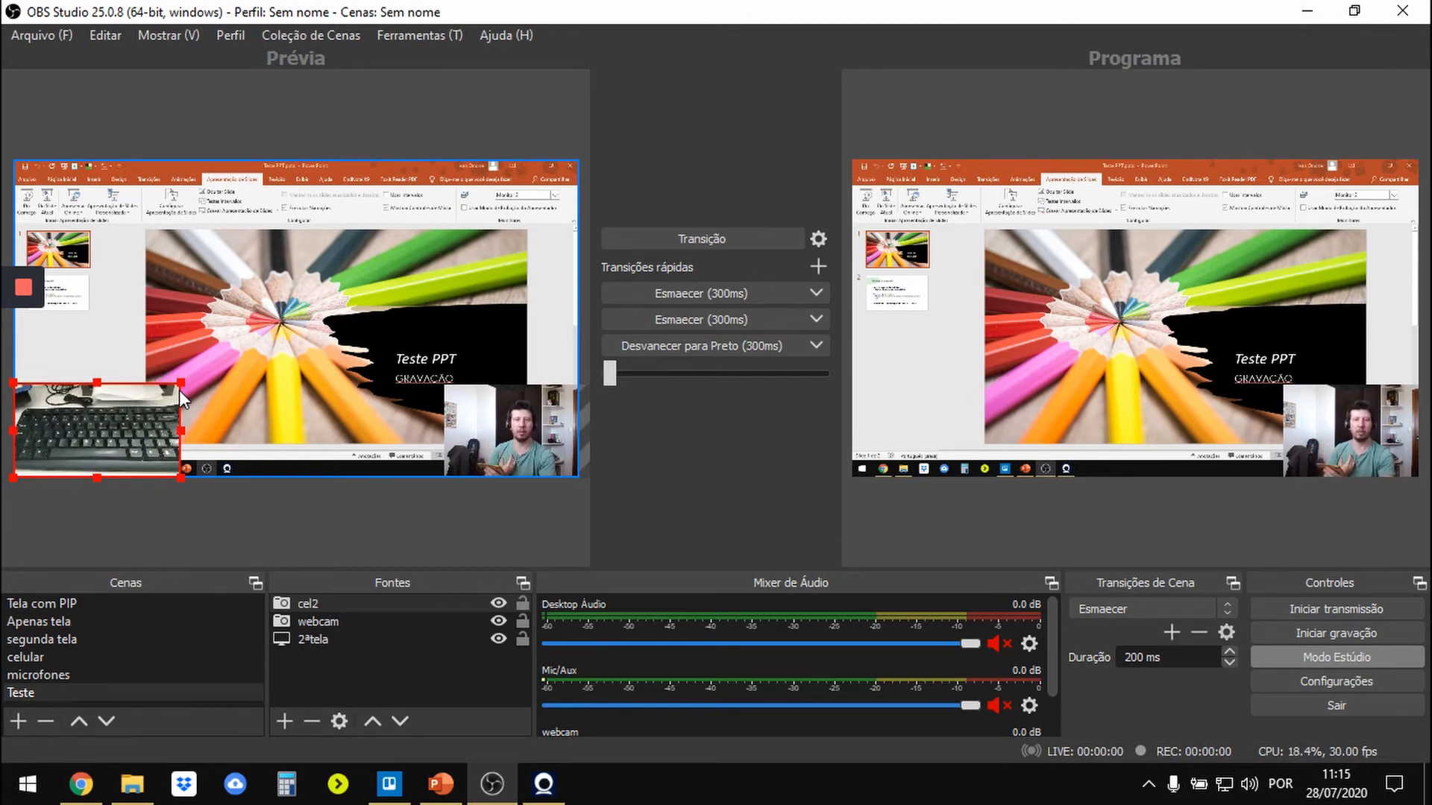
# - Send the Teste scene to the program output with the Esmaecer (300ms) transition, and hide the cel2 source from that output
pyautogui.click(687, 292)
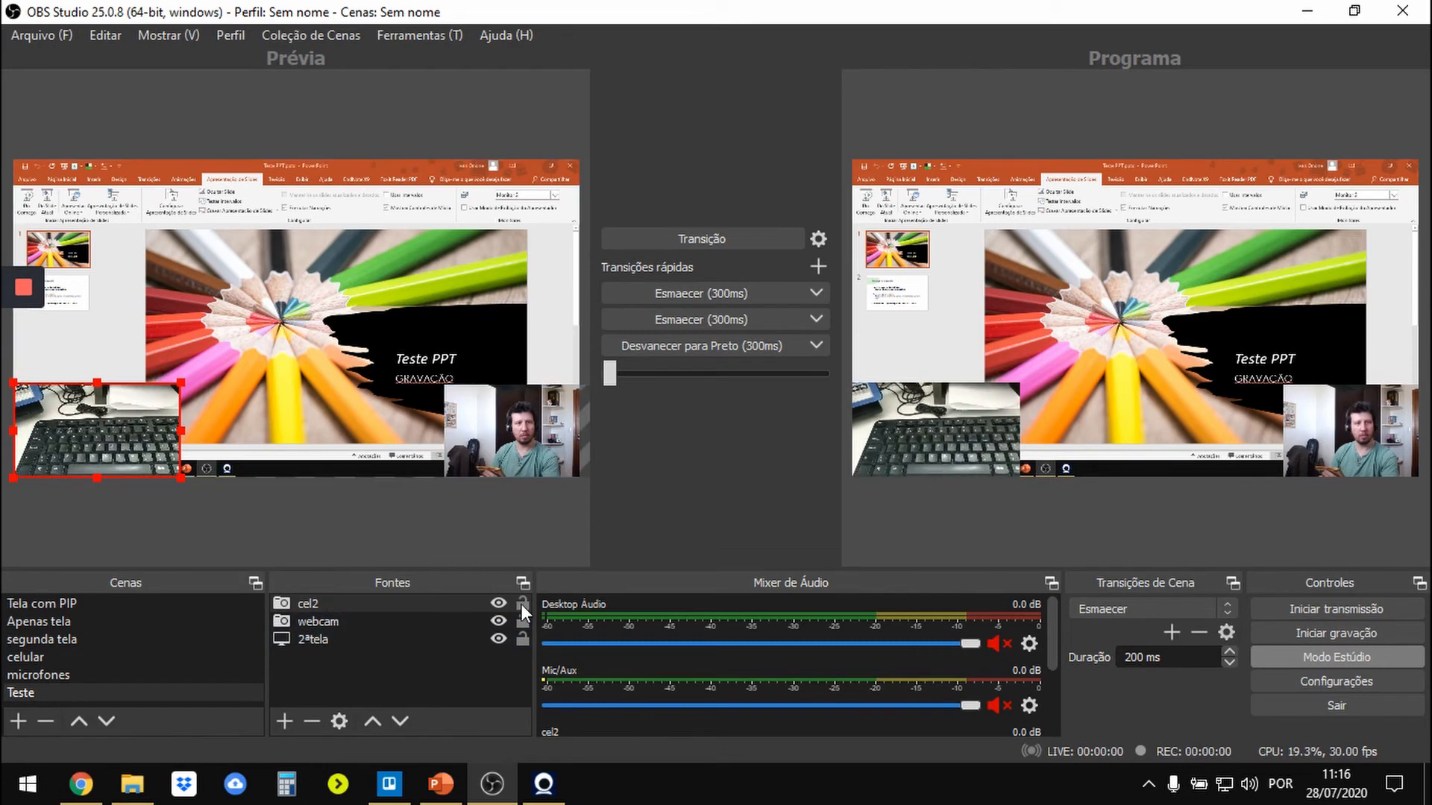
pyautogui.click(499, 601)
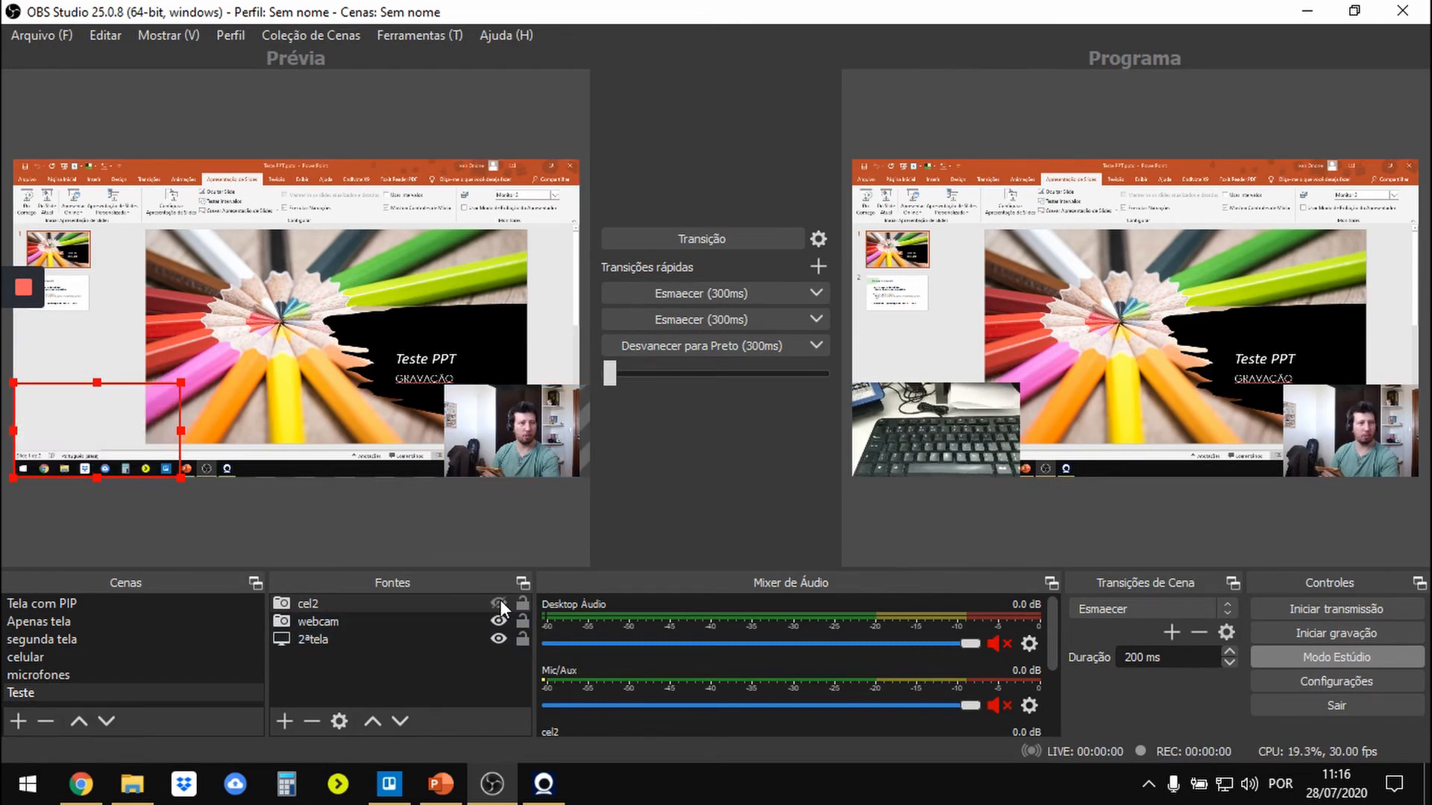
pyautogui.click(685, 240)
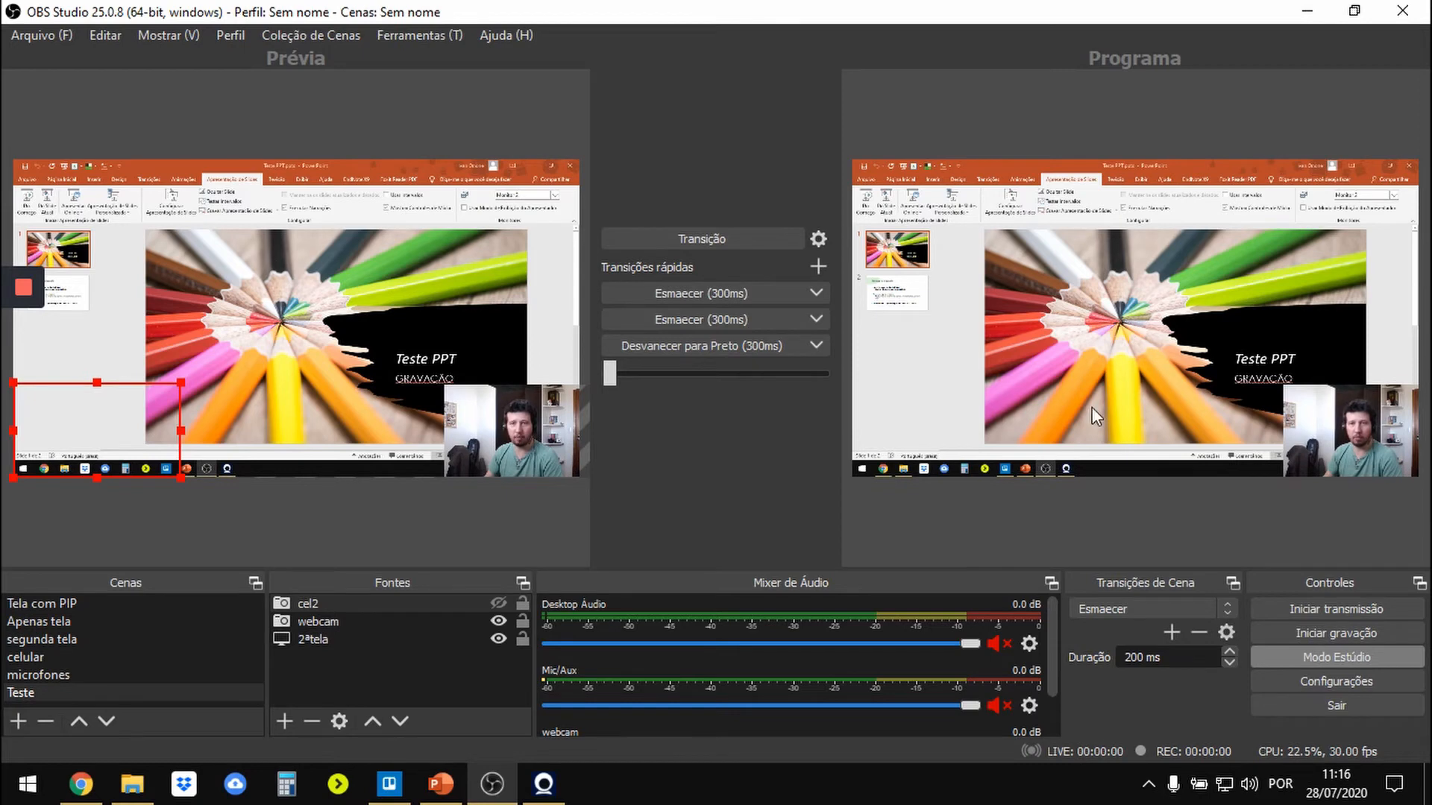
# - Transition the program output to the segunda tela scene and load that same scene in the preview
pyautogui.click(155, 639)
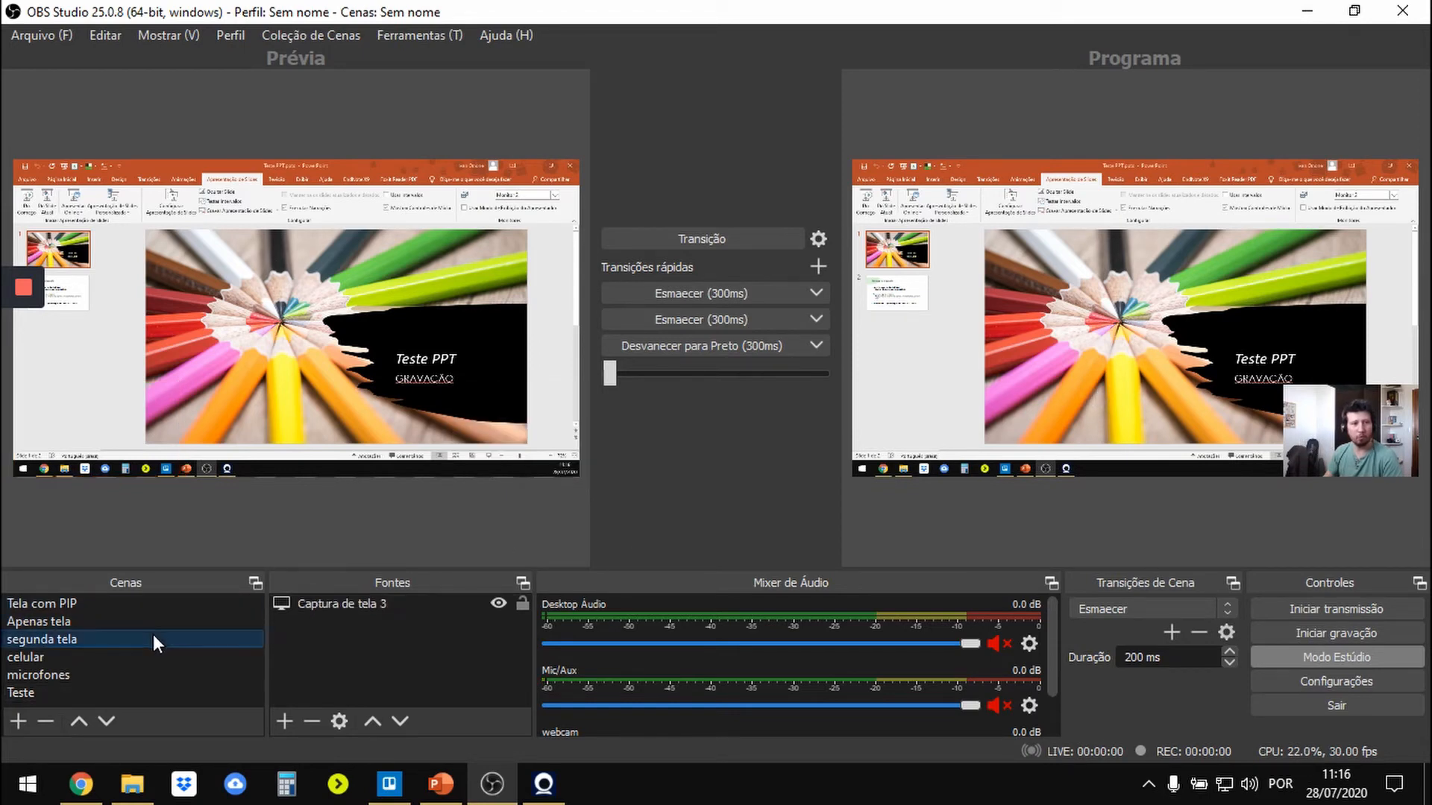
pyautogui.click(643, 244)
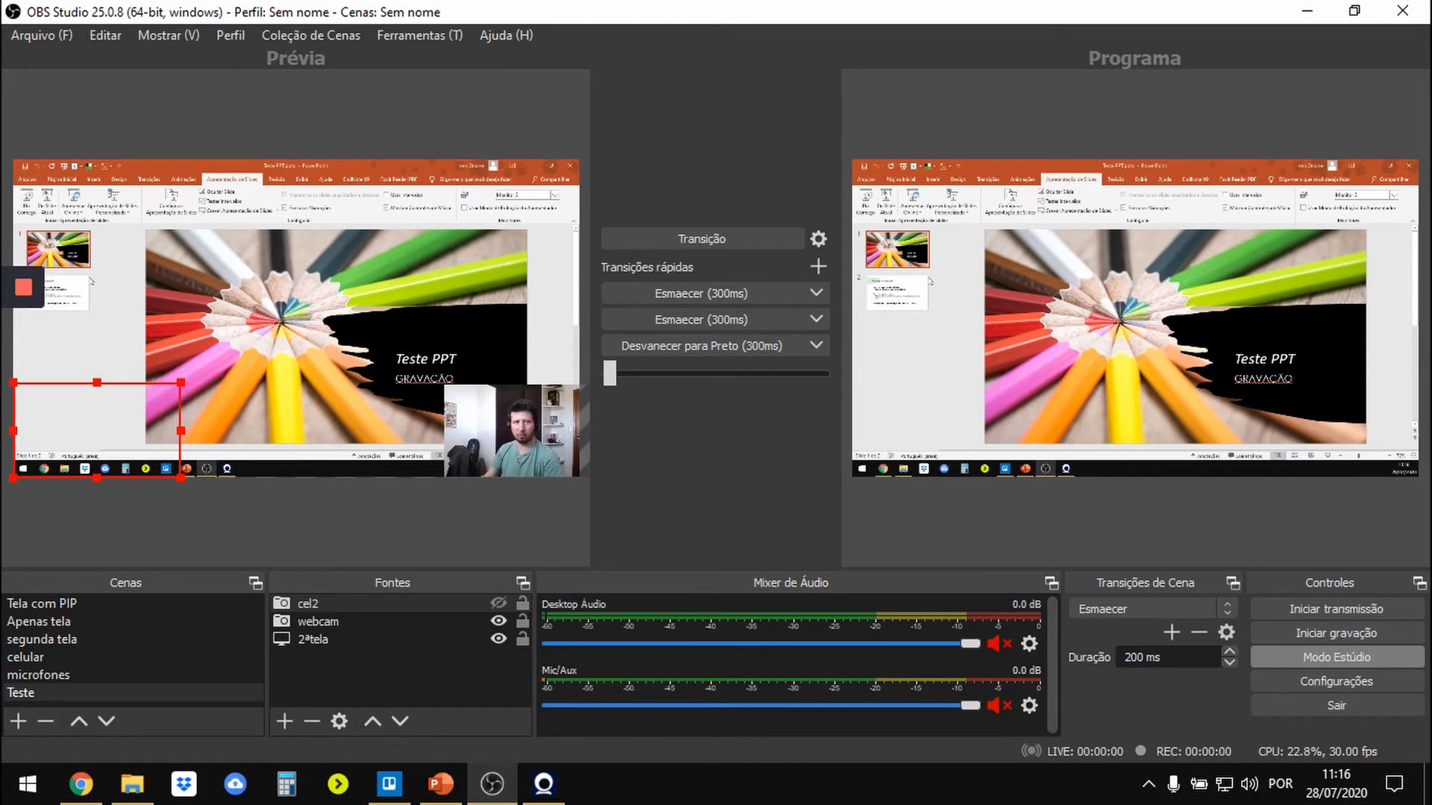
pyautogui.click(63, 636)
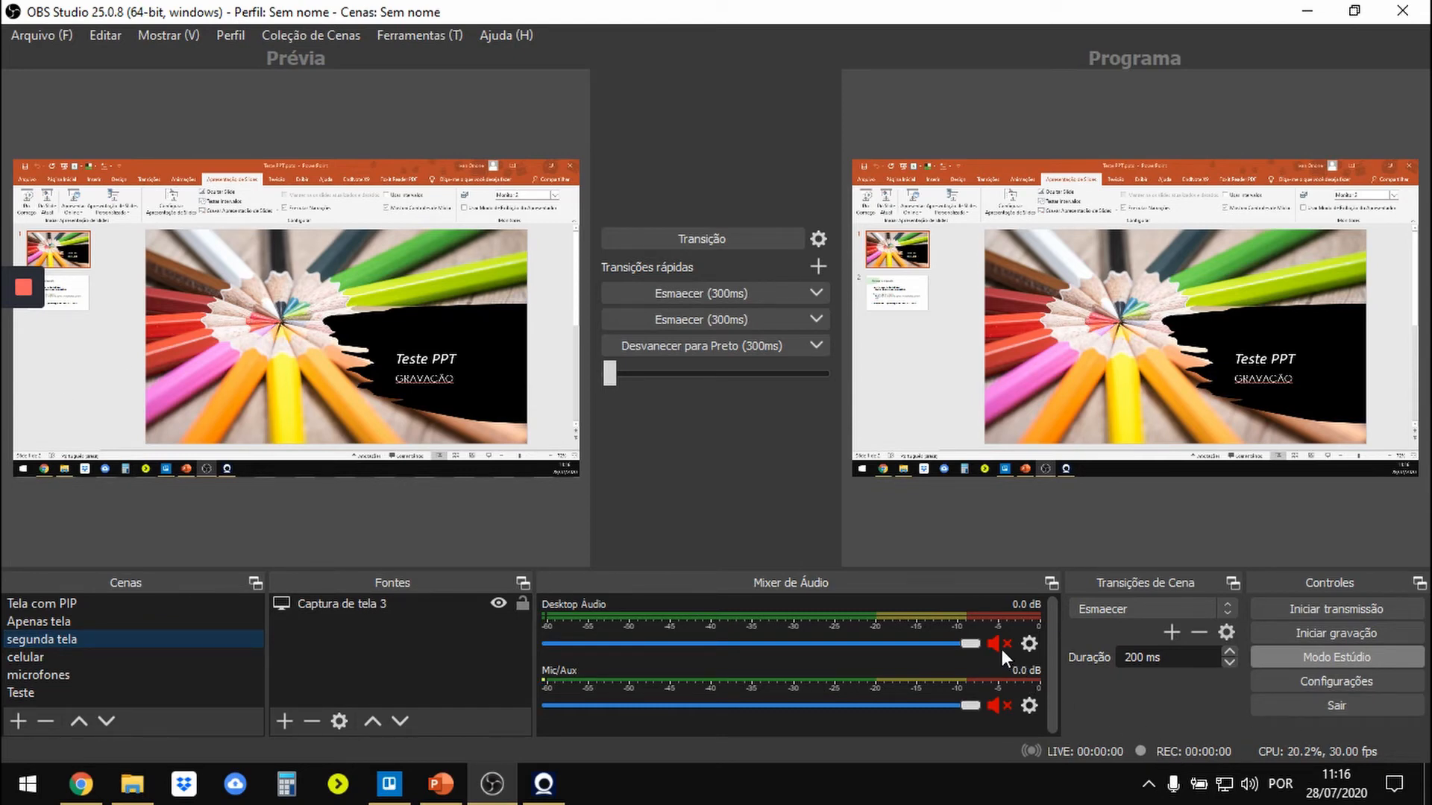
# - Unmute the Mic/Aux channel, try its volume and mute controls, and leave it unmuted
pyautogui.click(995, 706)
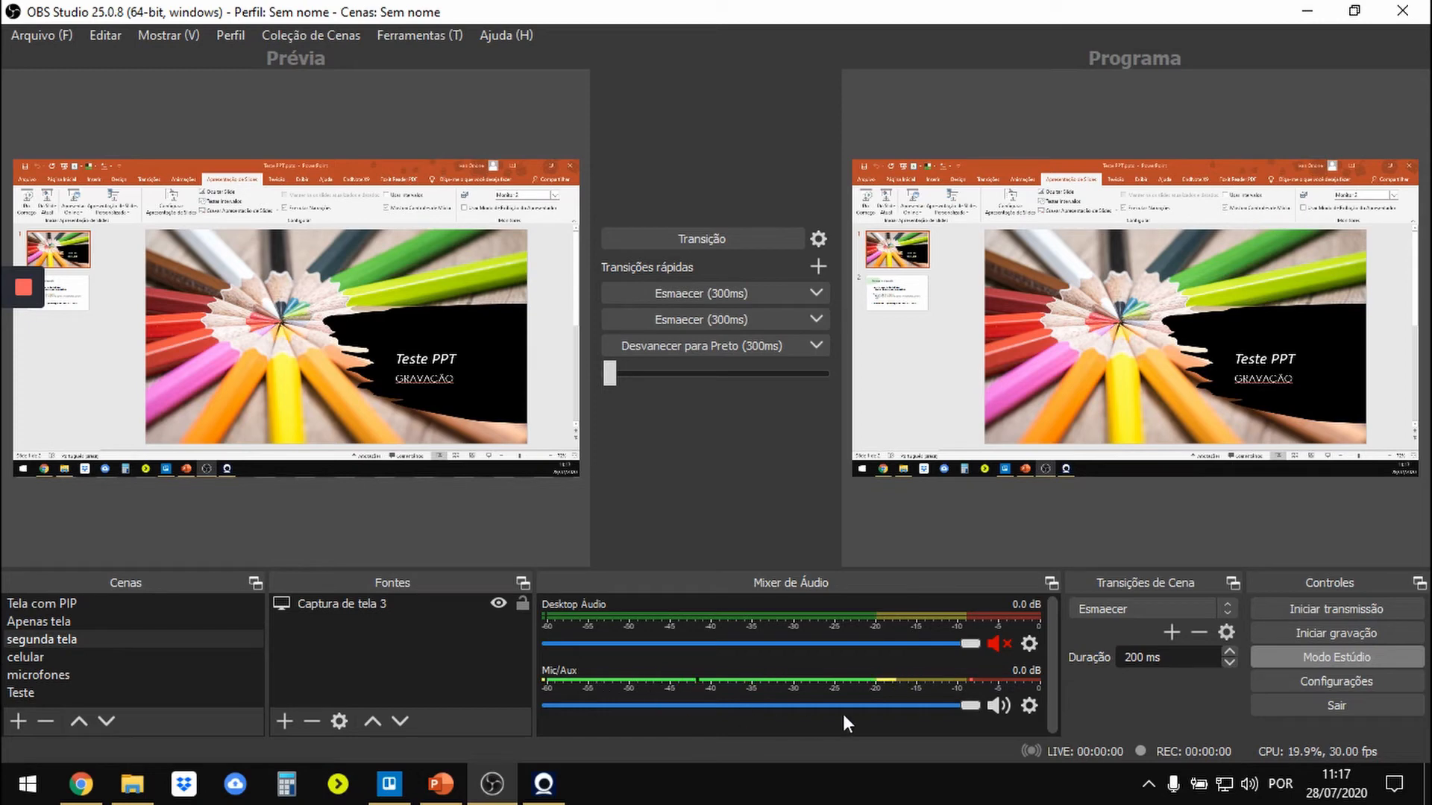
pyautogui.moveTo(964, 705)
pyautogui.mouseDown()
pyautogui.moveTo(666, 707)
pyautogui.moveTo(981, 723)
pyautogui.mouseUp()
pyautogui.click(998, 706)
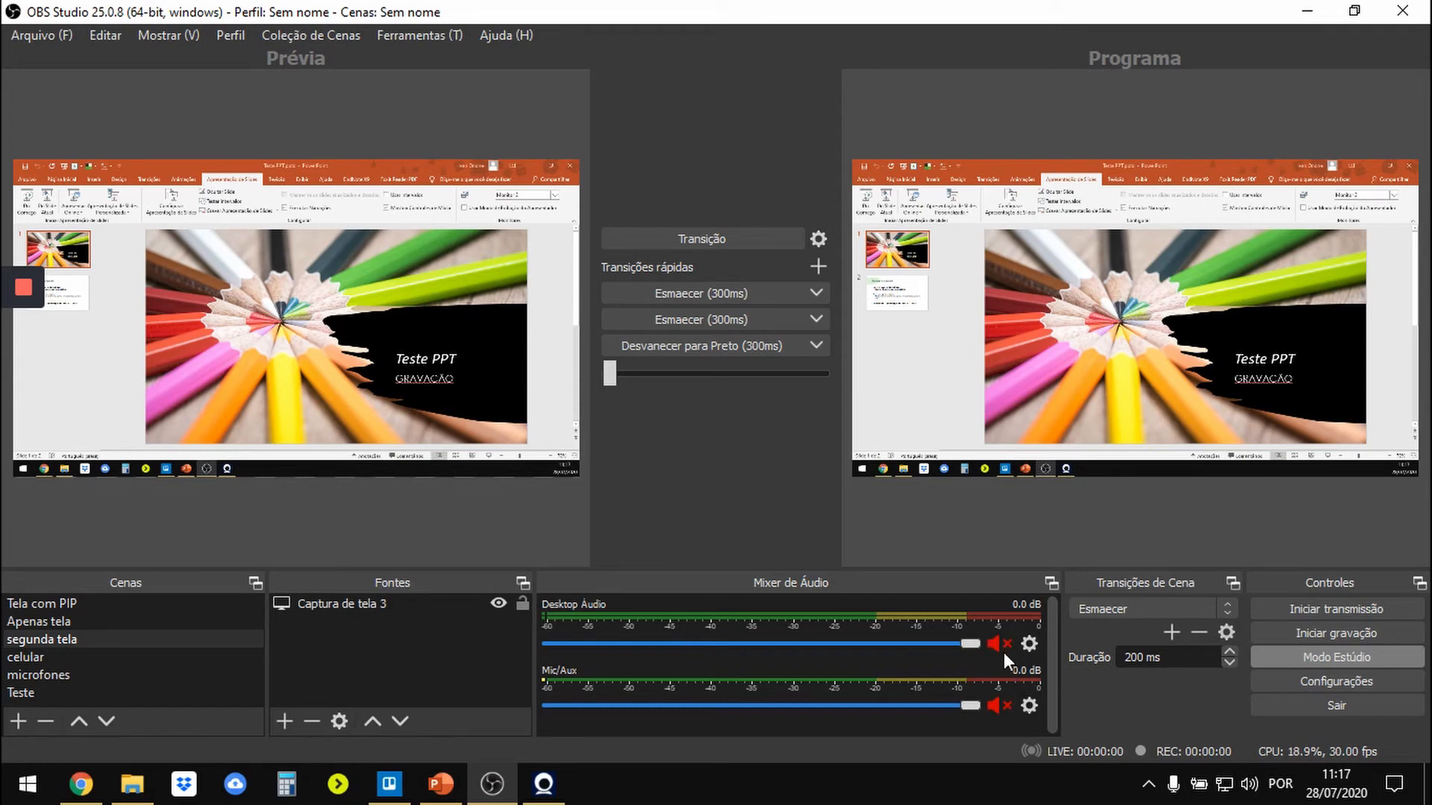
pyautogui.click(997, 708)
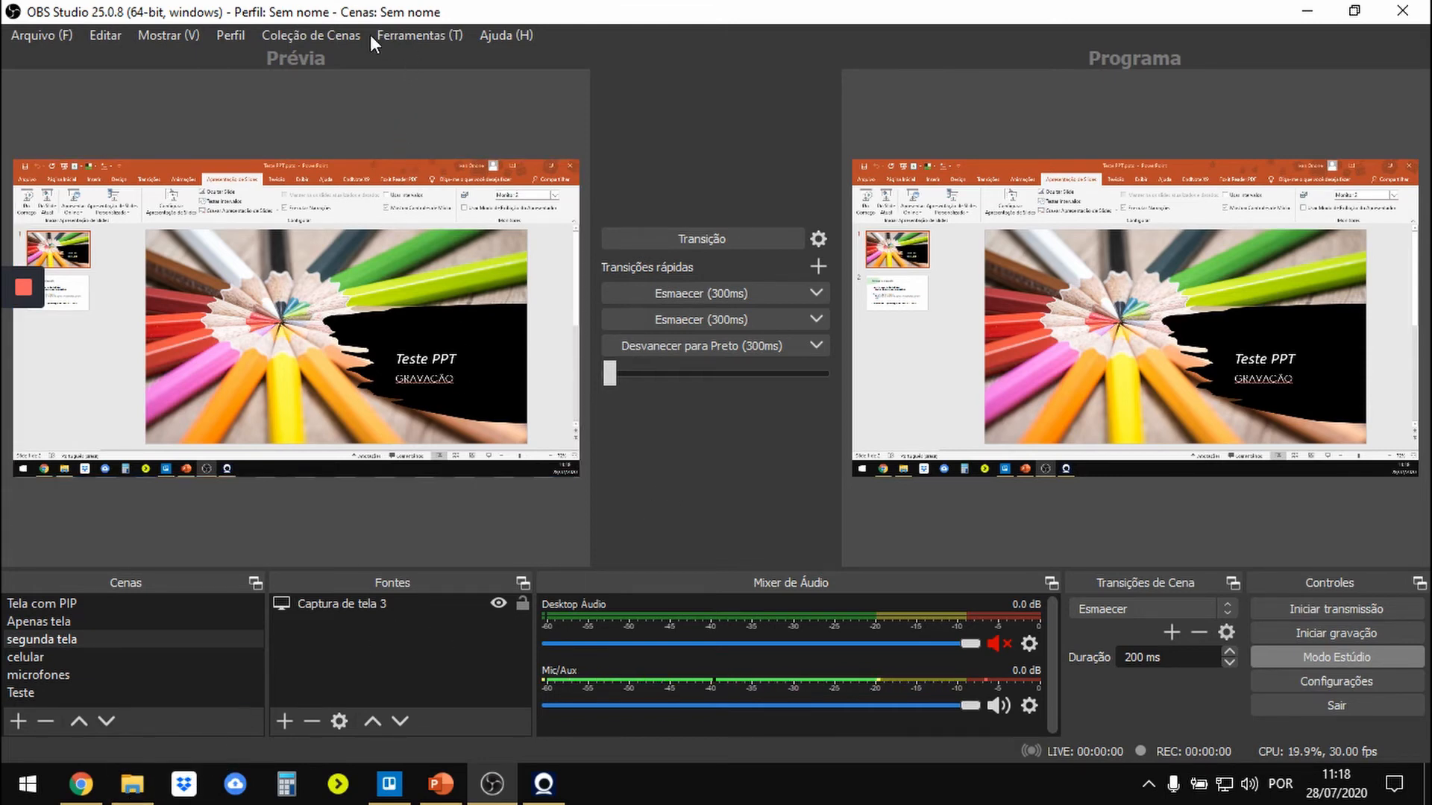
pyautogui.click(413, 36)
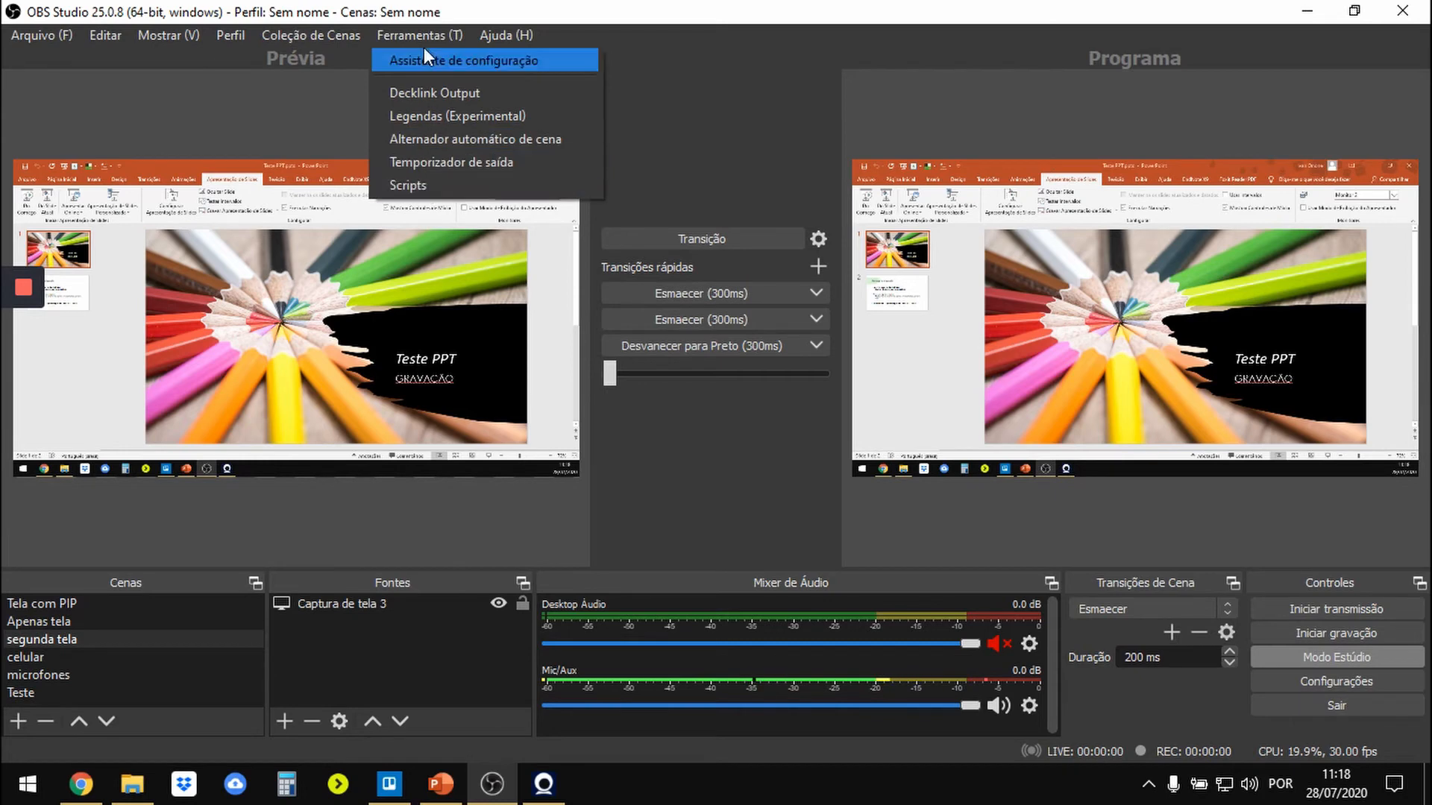
pyautogui.moveTo(92, 24)
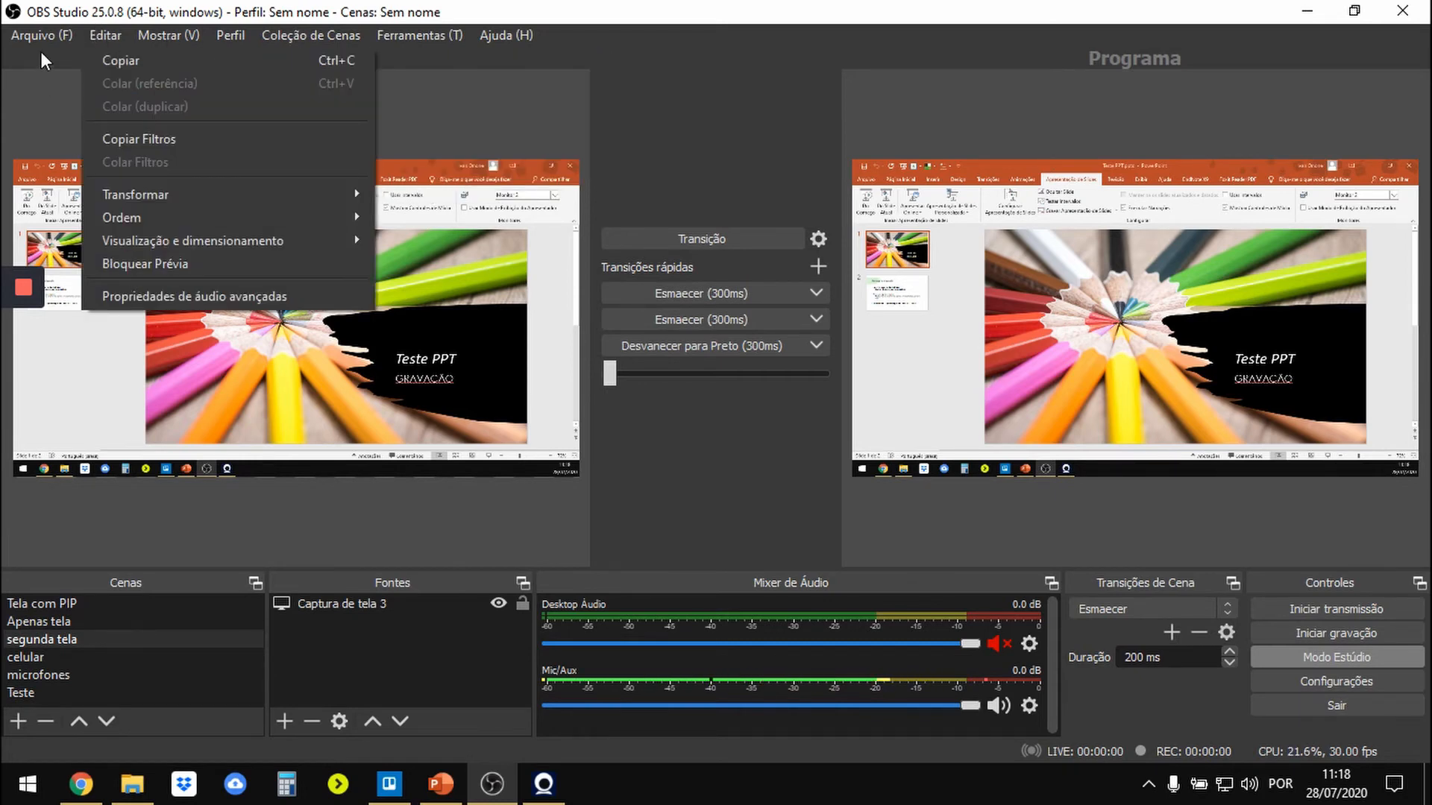
pyautogui.moveTo(42, 35)
pyautogui.moveTo(506, 35)
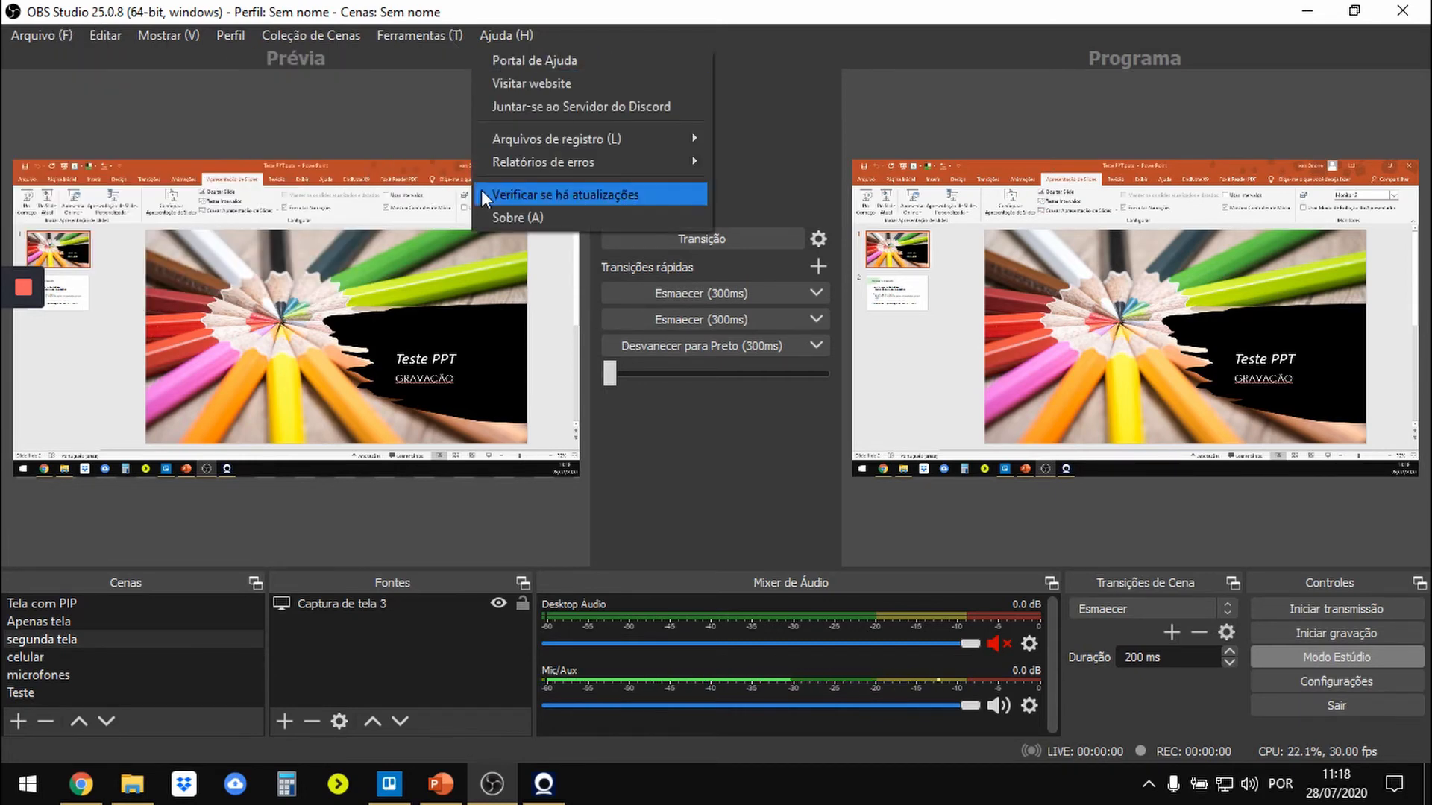
pyautogui.click(1157, 711)
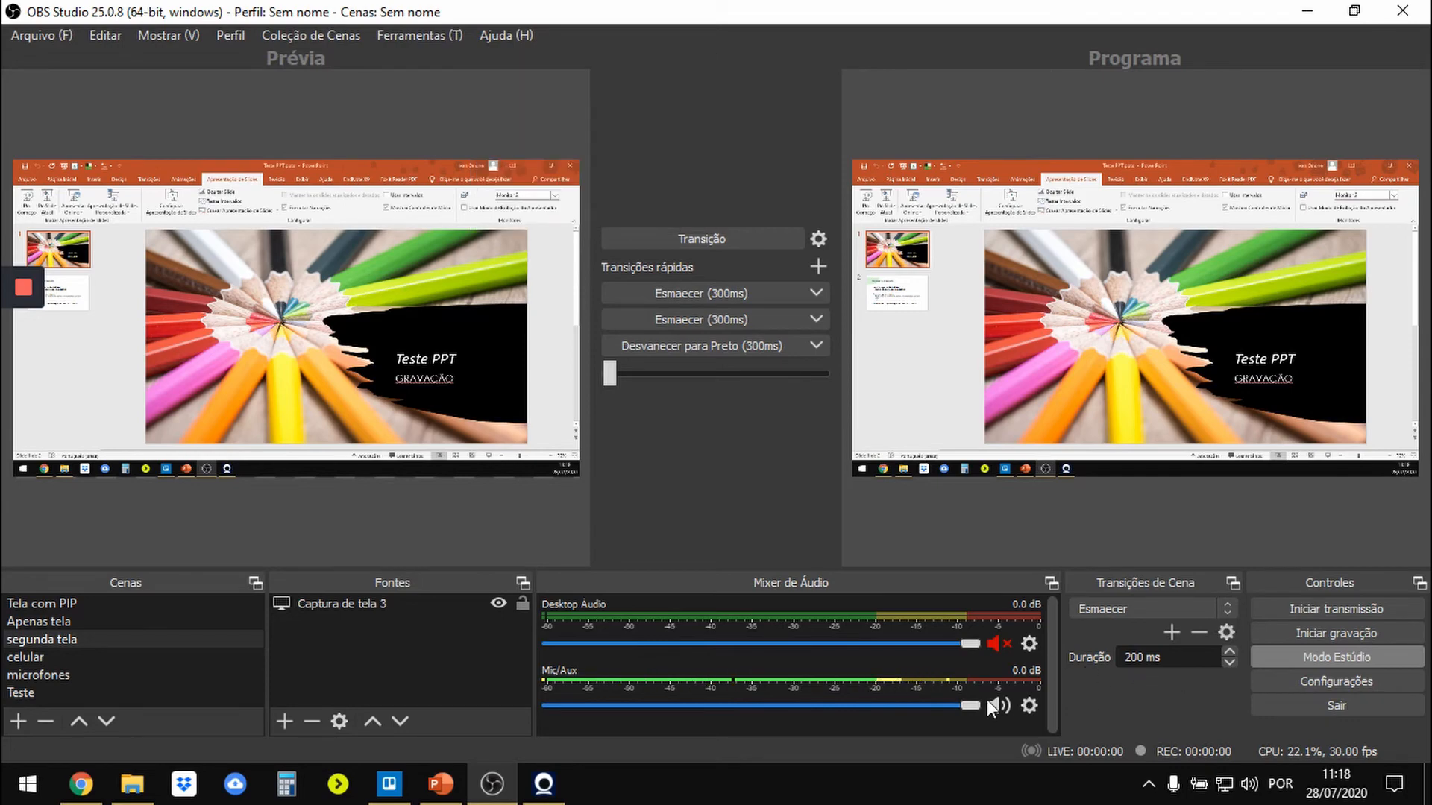
# - Switch to File Explorer and examine the MKV and MP4 recordings in the Vídeos folder
pyautogui.click(131, 786)
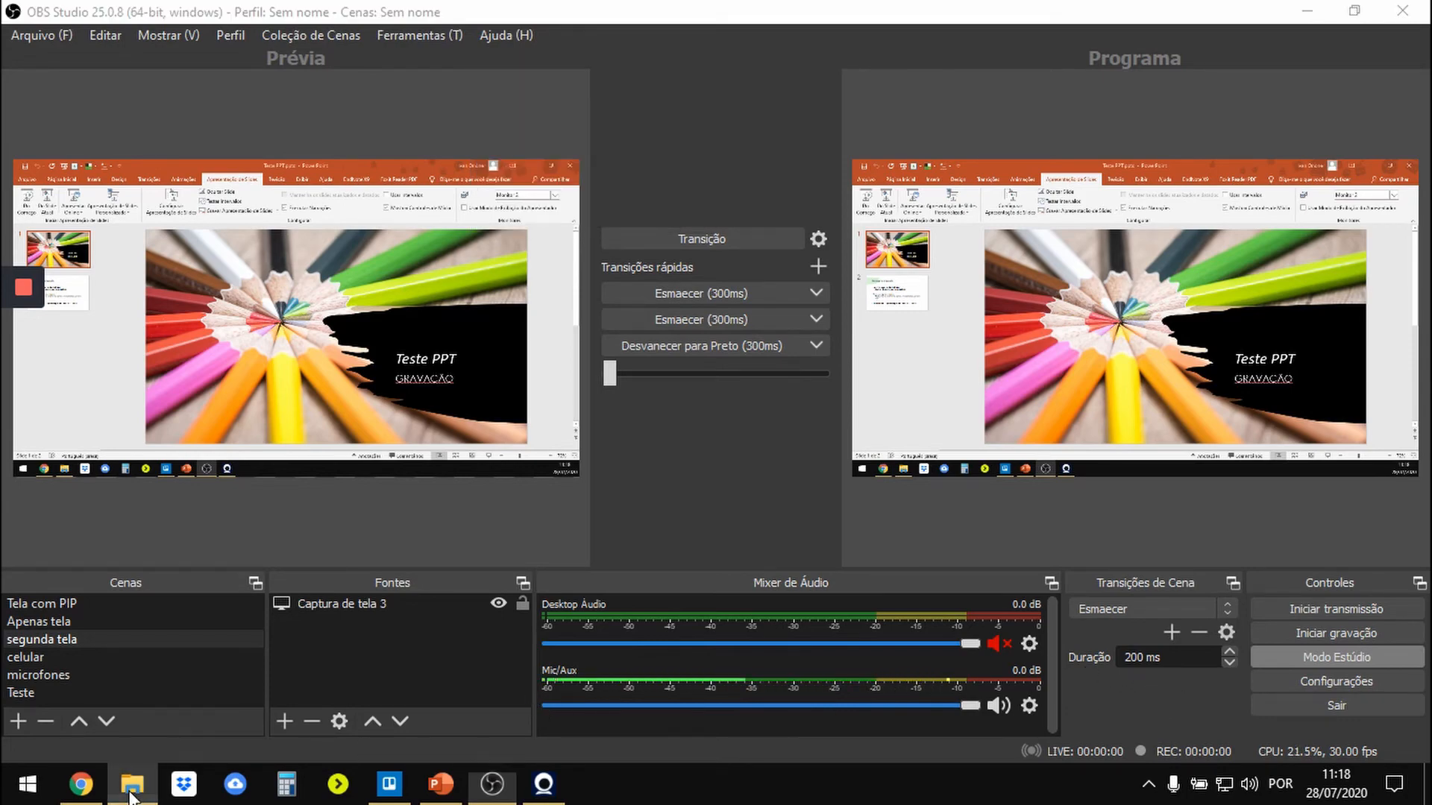
pyautogui.moveTo(1431, 14); pyautogui.dragTo(448, 1)
pyautogui.click(294, 167)
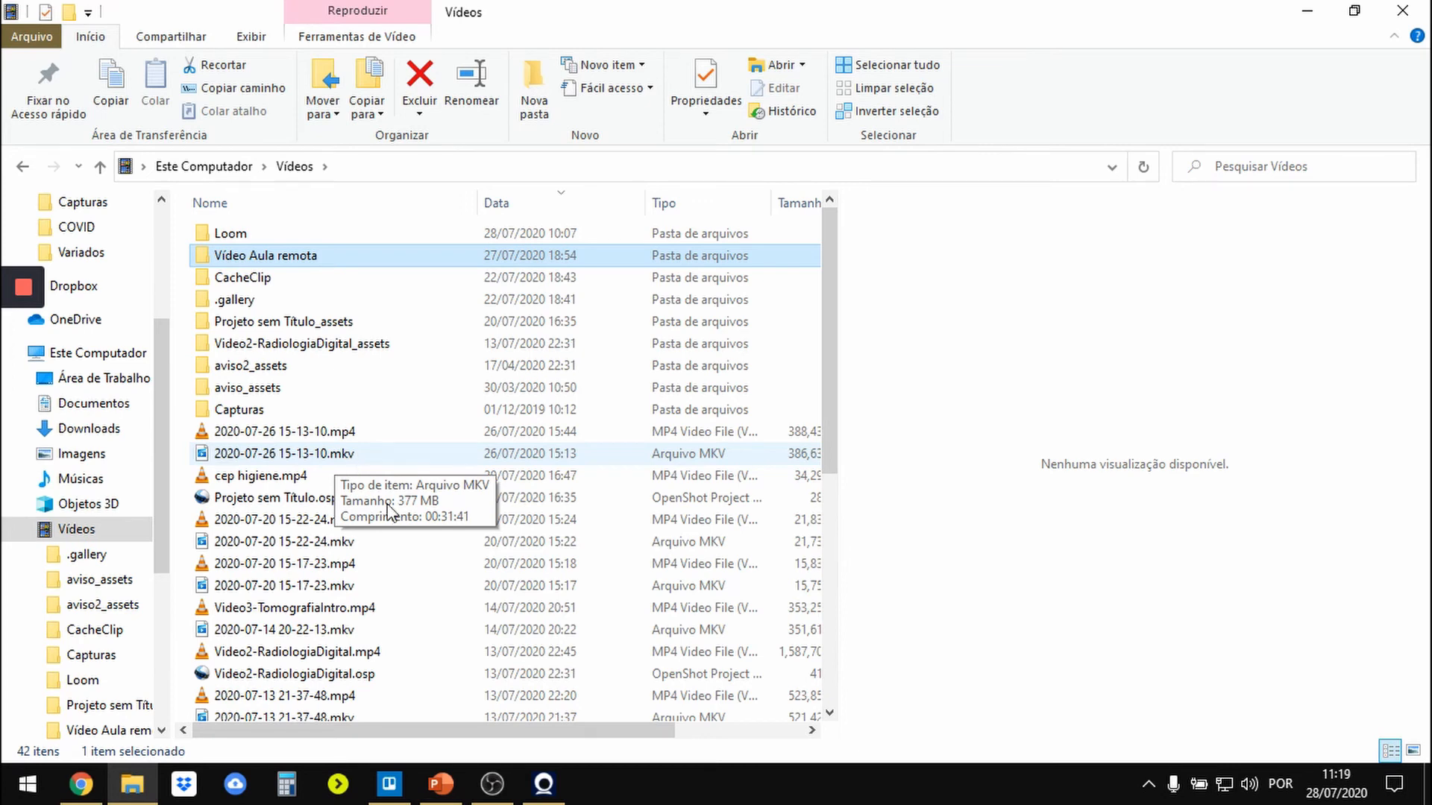
pyautogui.moveTo(495, 795)
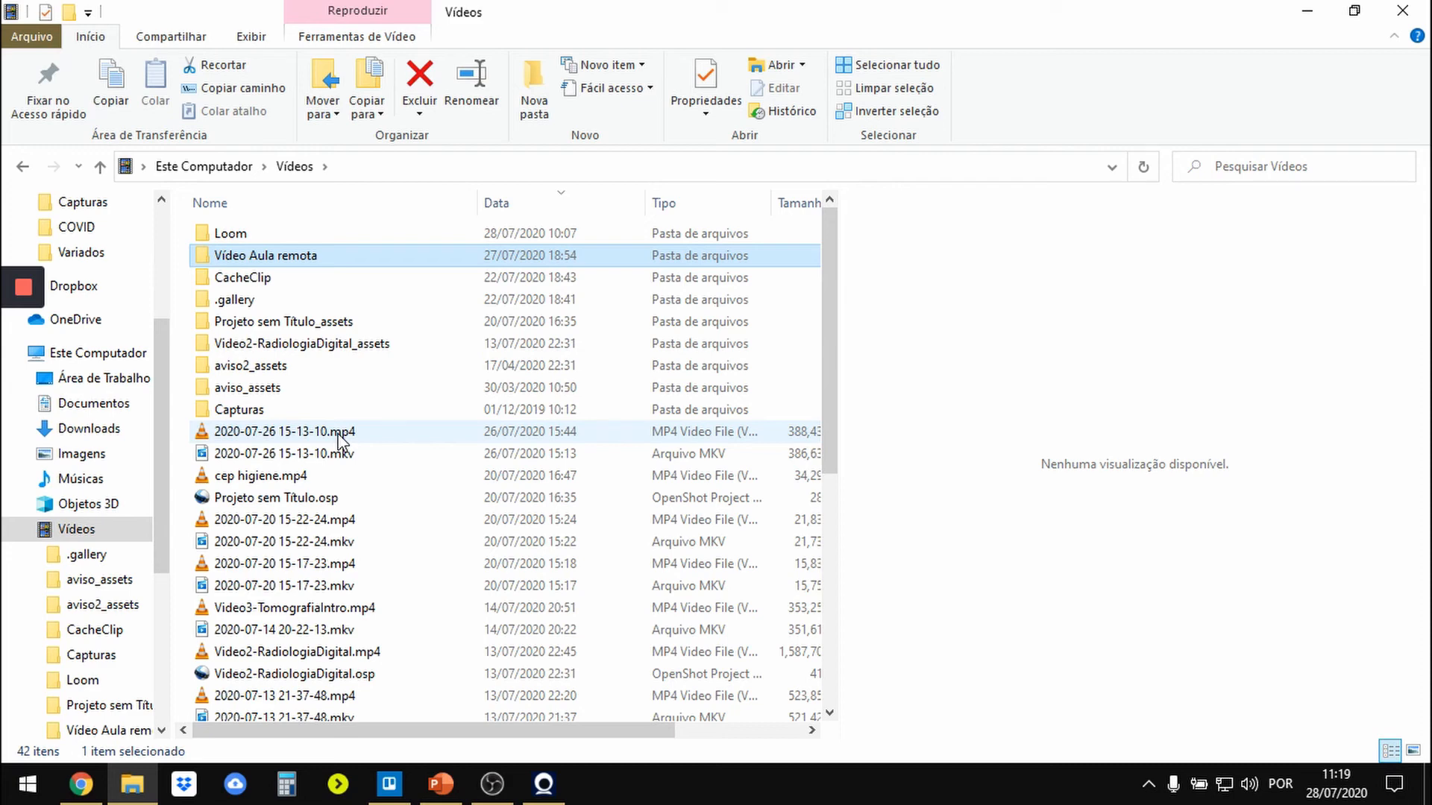
# - Switch to Chrome, download Webcam for Windows from iriun.com, and minimize the browser
pyautogui.click(81, 784)
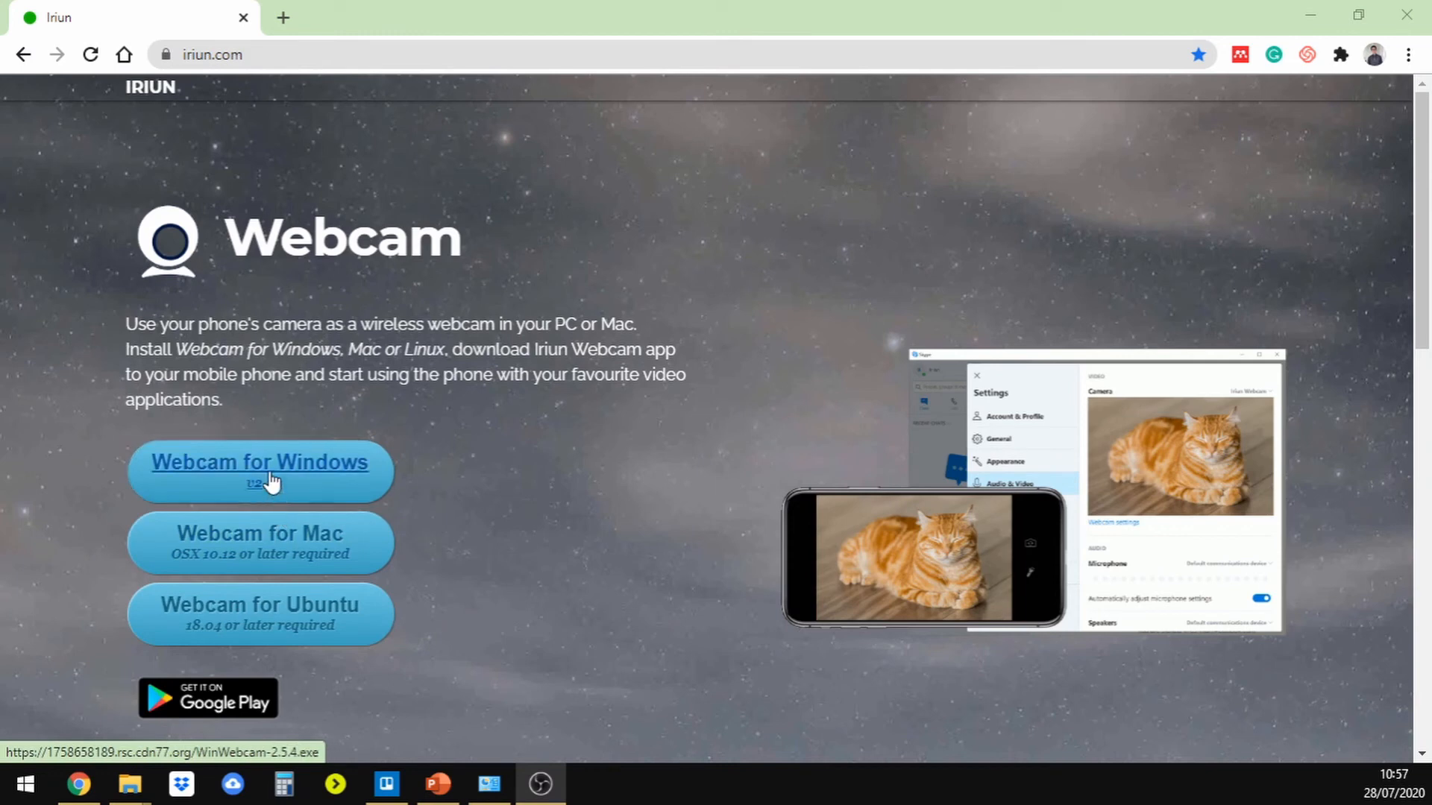
pyautogui.click(232, 466)
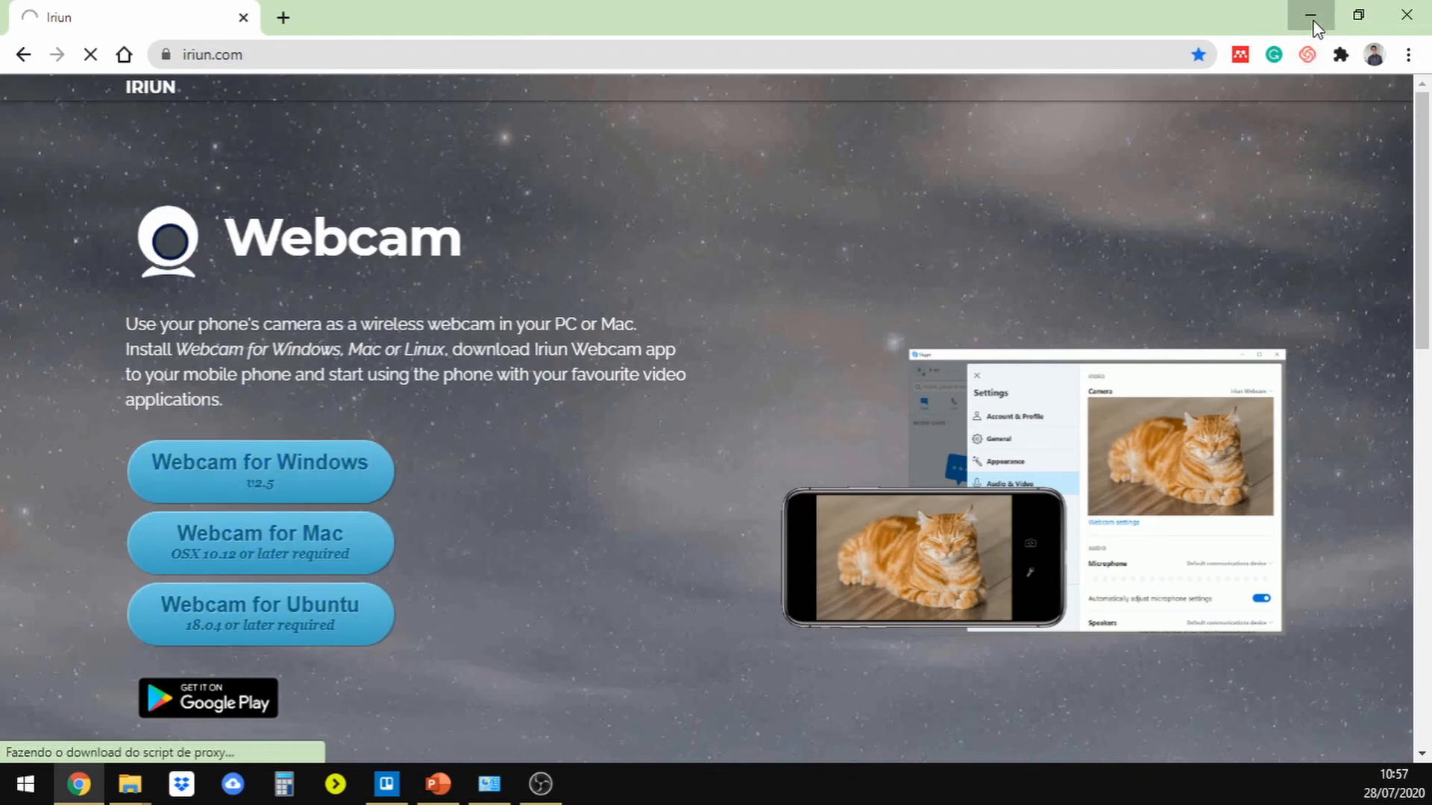
pyautogui.click(1310, 15)
# - Run the WinWebcam installer from the desktop, skim the Iriun Webcam license agreement and accept it
pyautogui.click(272, 608)
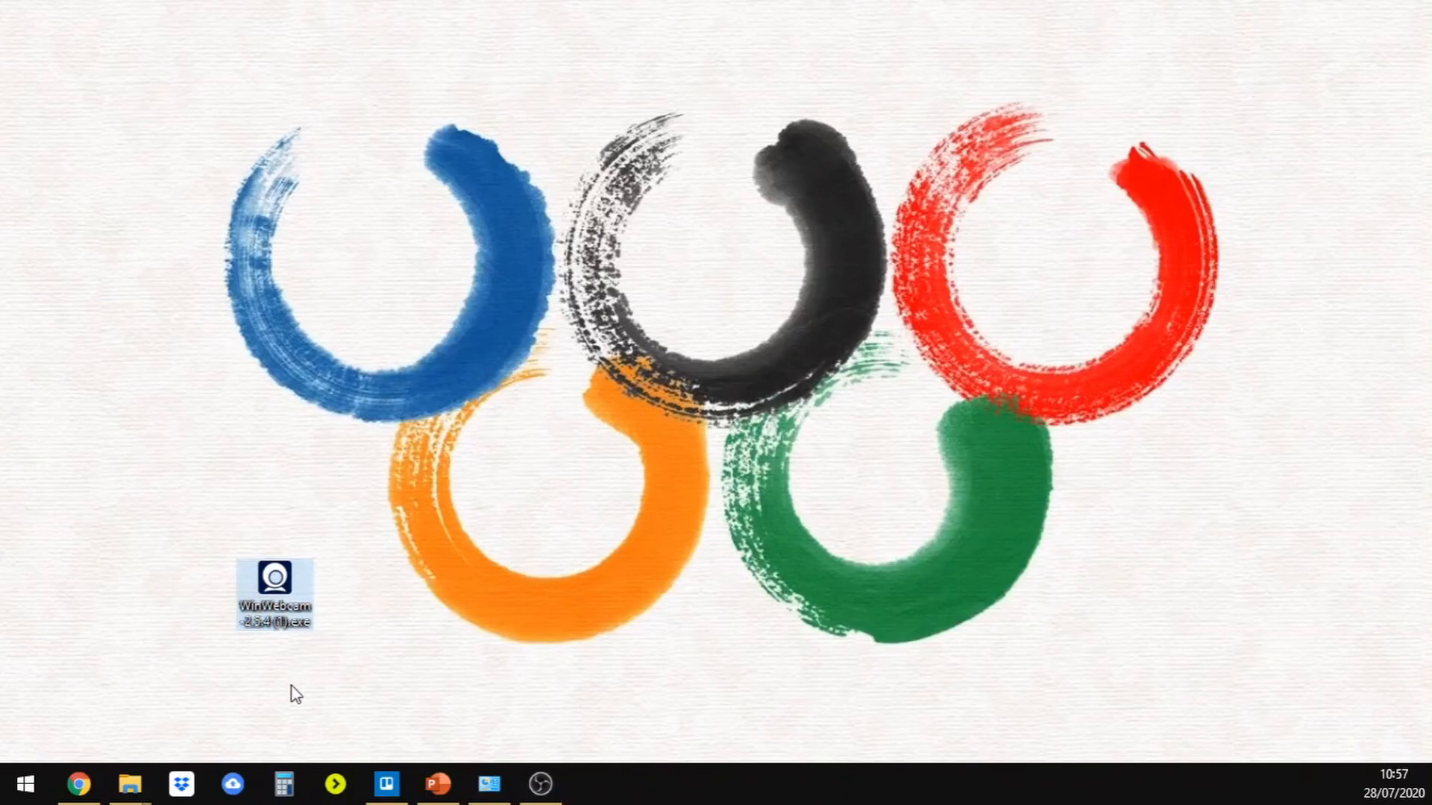
pyautogui.doubleClick(292, 606)
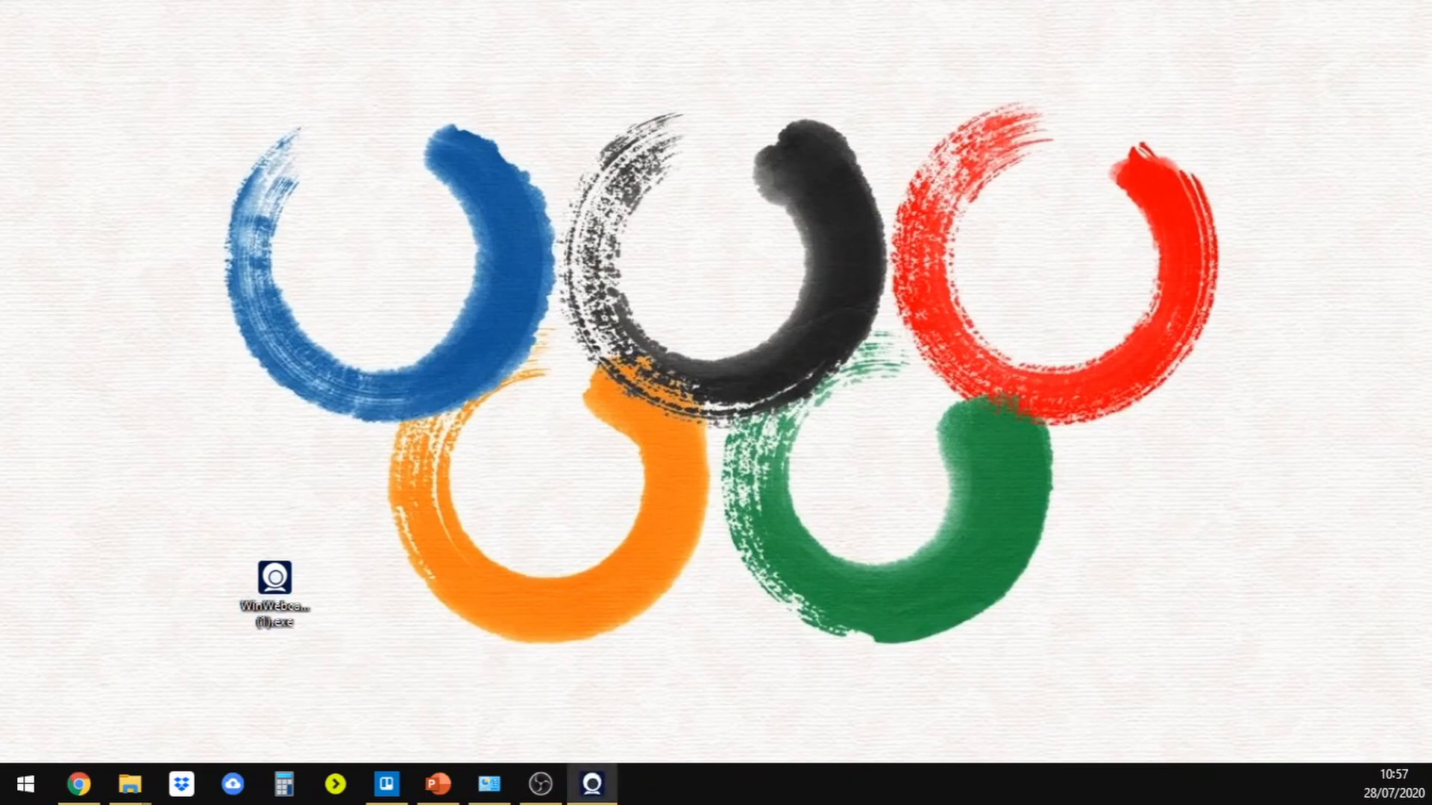
pyautogui.moveTo(591, 138); pyautogui.dragTo(709, 146)
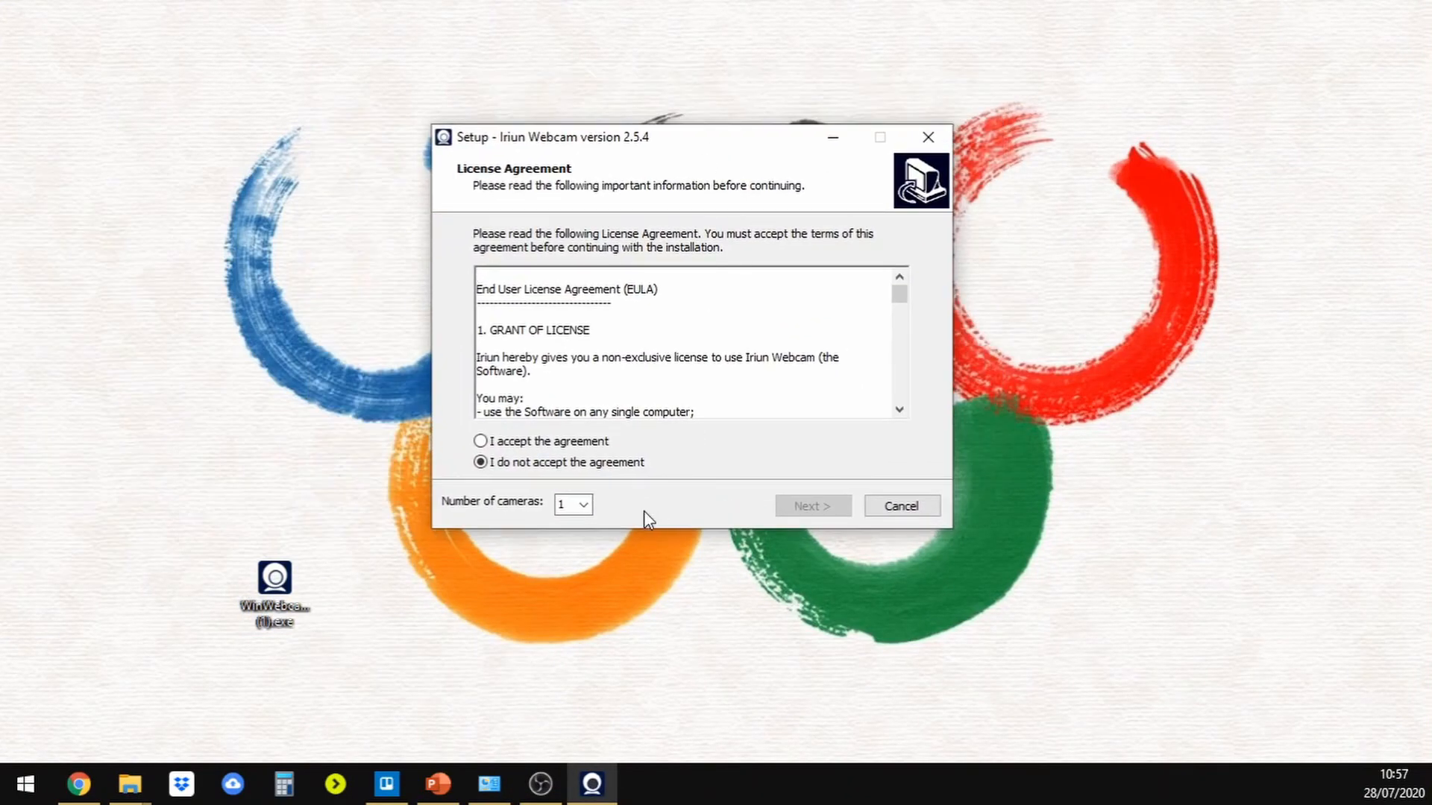
pyautogui.scroll(-20, 681, 330)
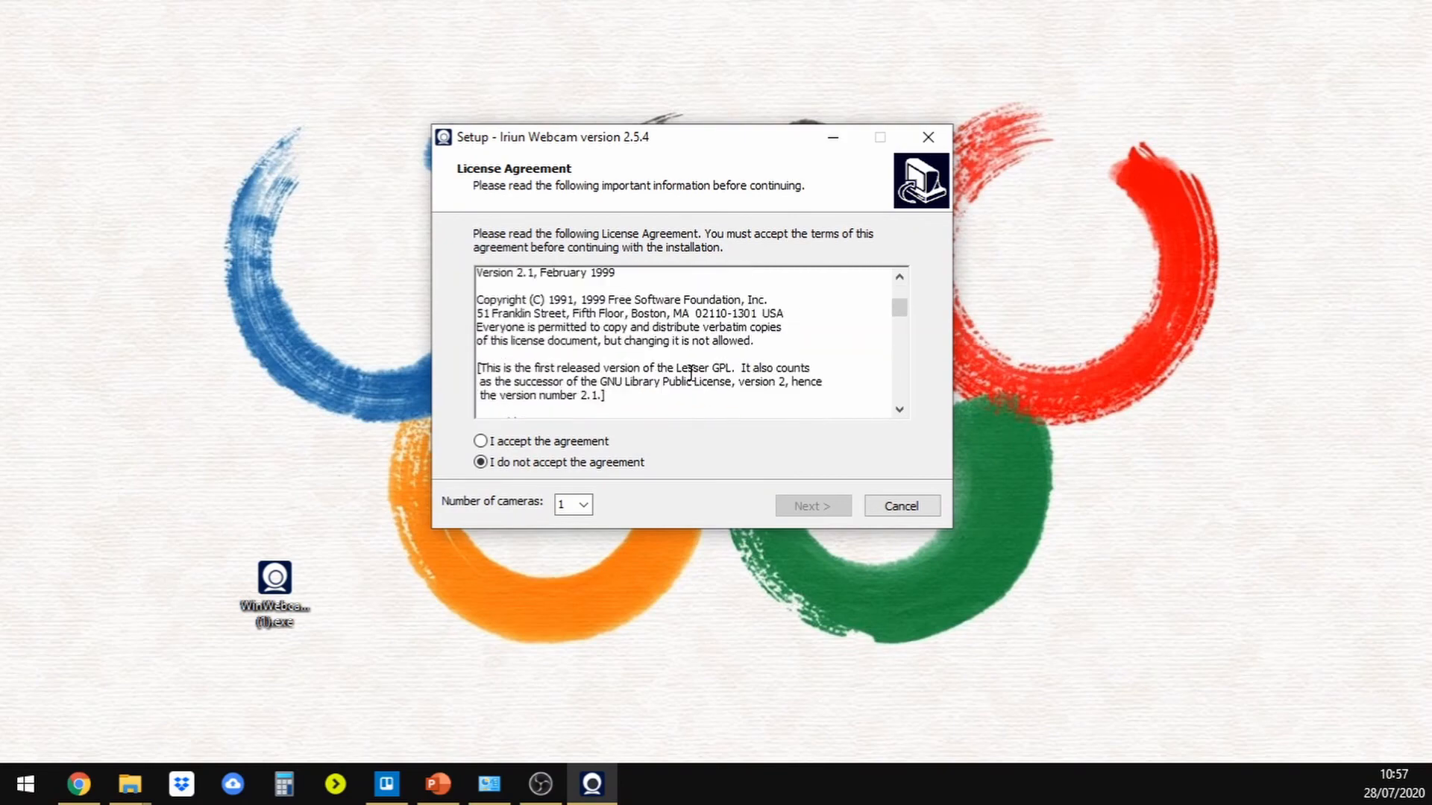
pyautogui.scroll(-15, 691, 377)
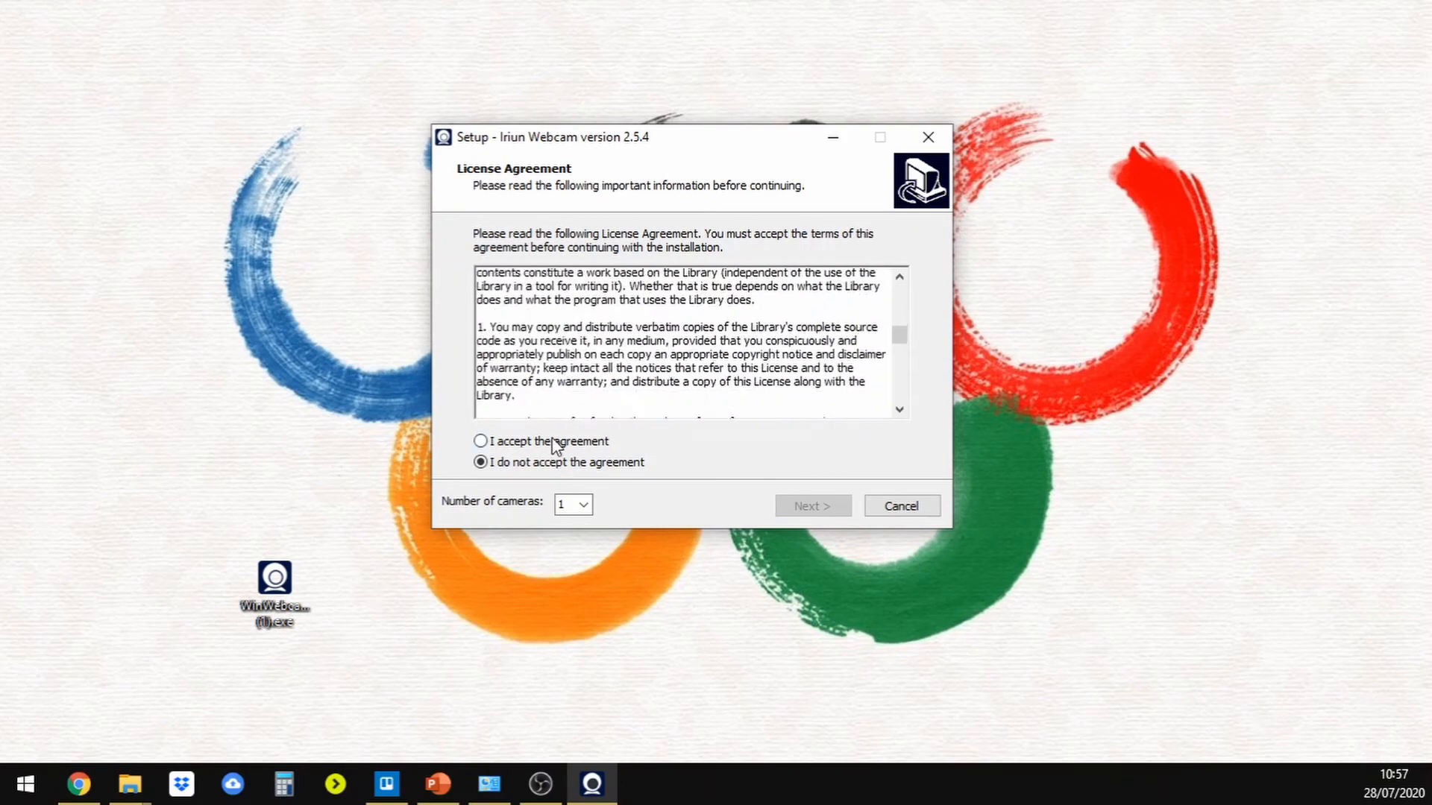
pyautogui.click(622, 441)
pyautogui.scroll(-15, 762, 438)
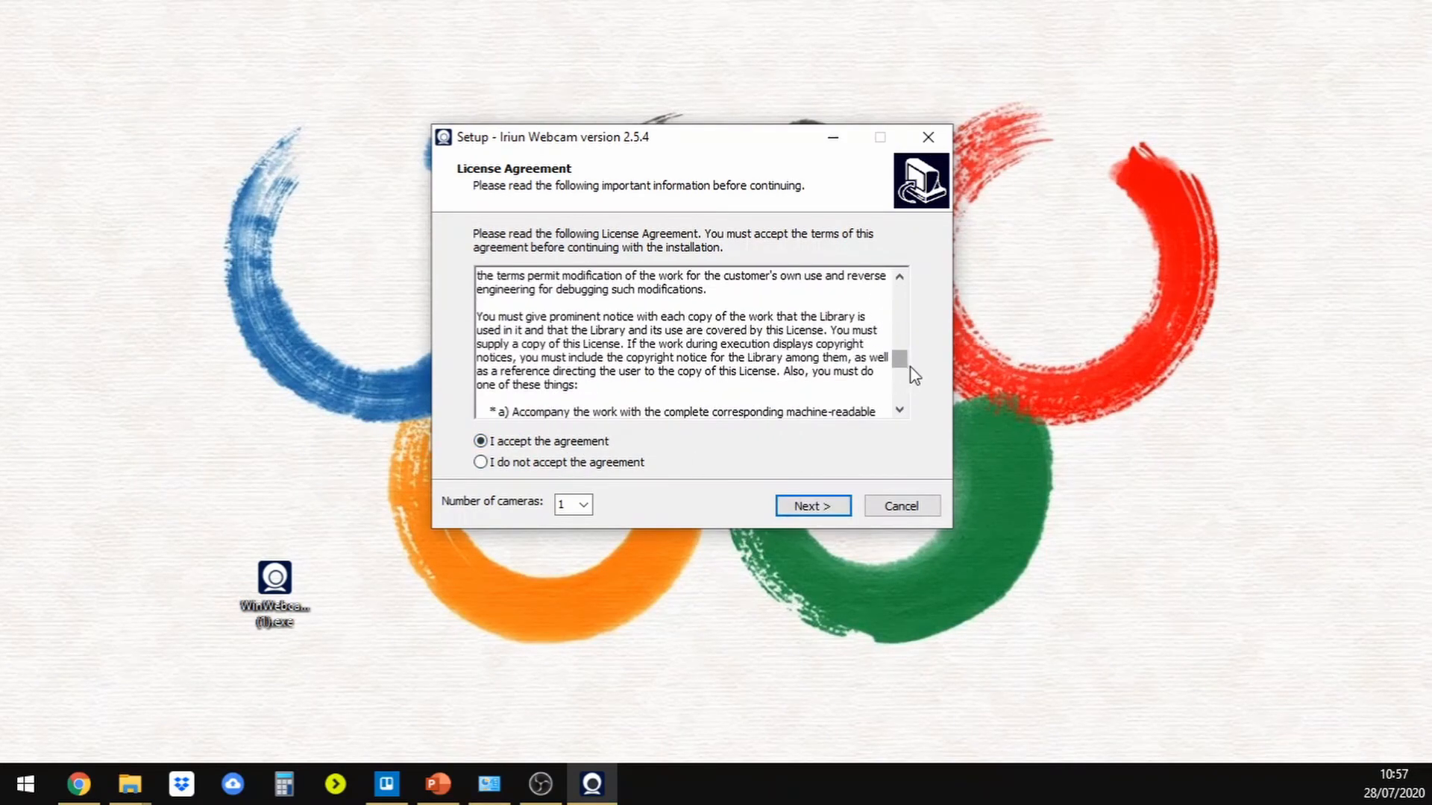
# - Check the number-of-cameras options, keep 1, and install Iriun Webcam into C:\Program Files (x86)\Iriun Webcam
pyautogui.click(583, 508)
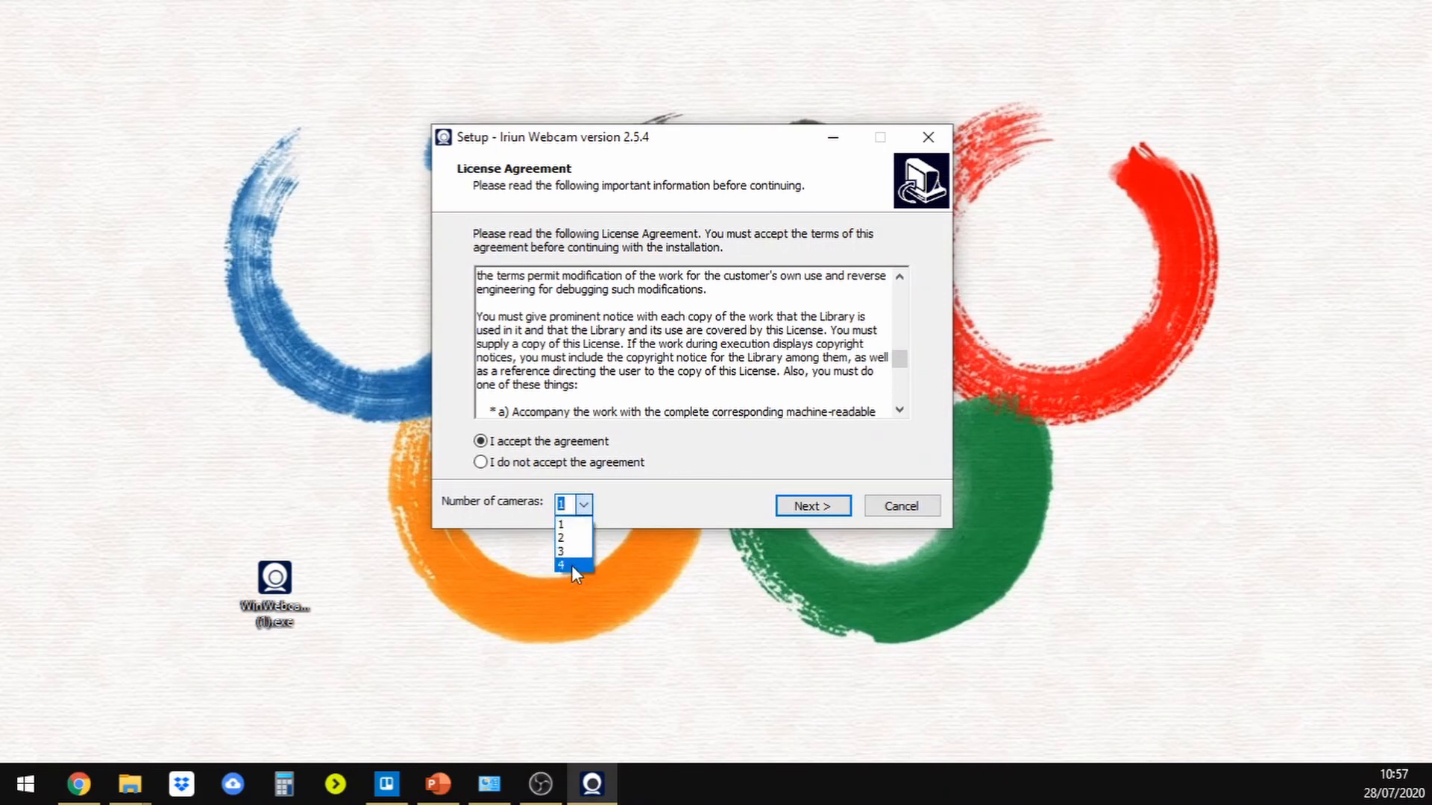
pyautogui.click(641, 511)
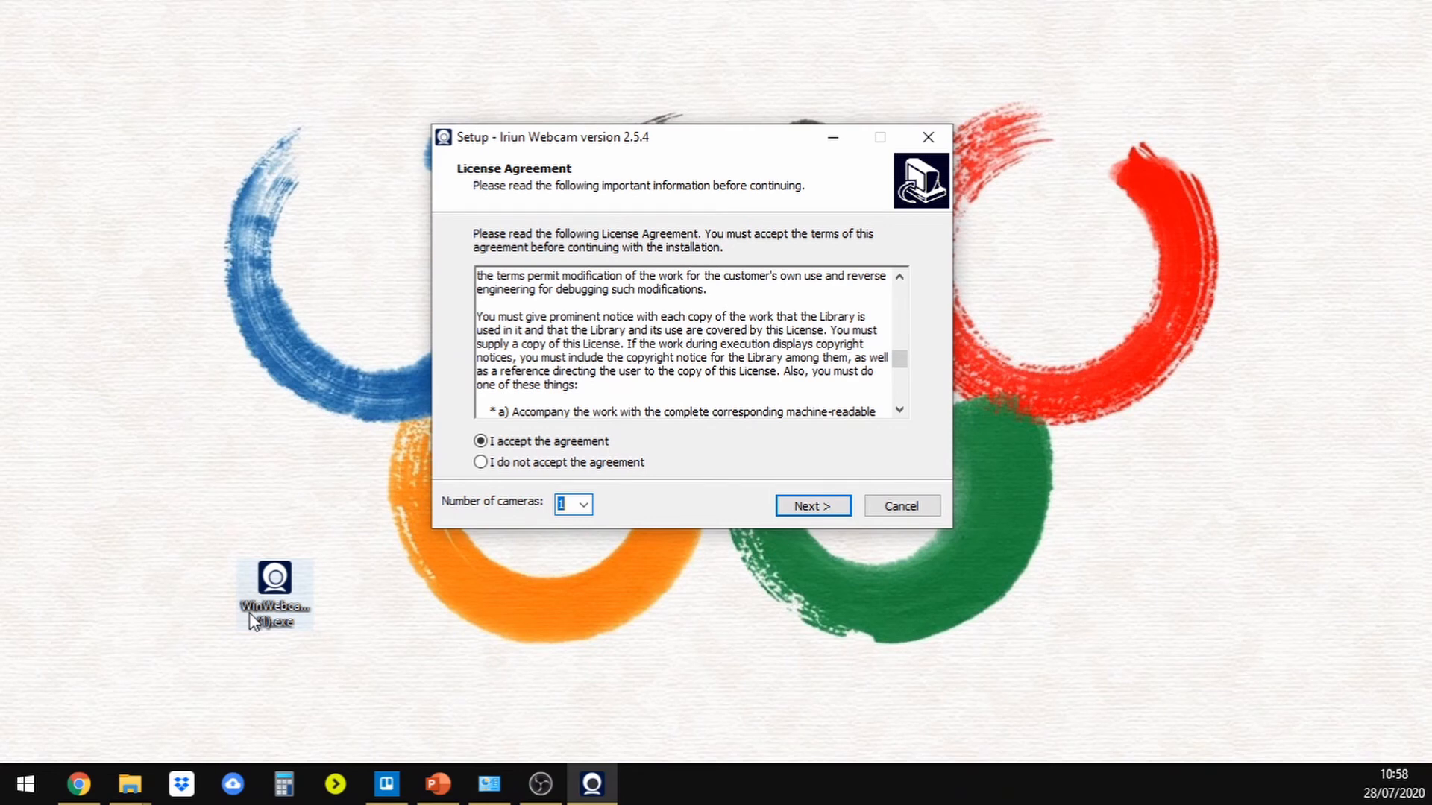
pyautogui.click(804, 509)
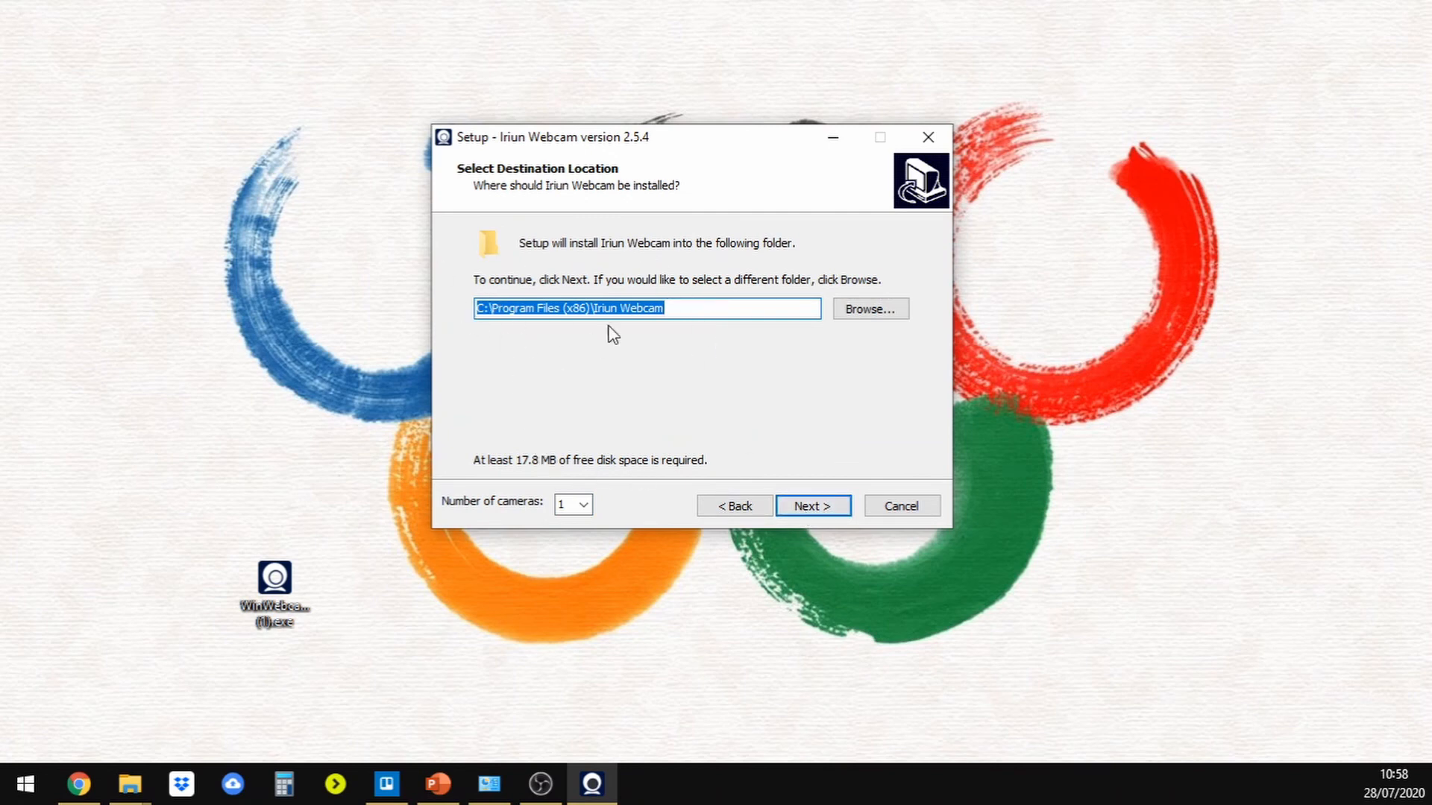
pyautogui.click(813, 507)
pyautogui.click(813, 506)
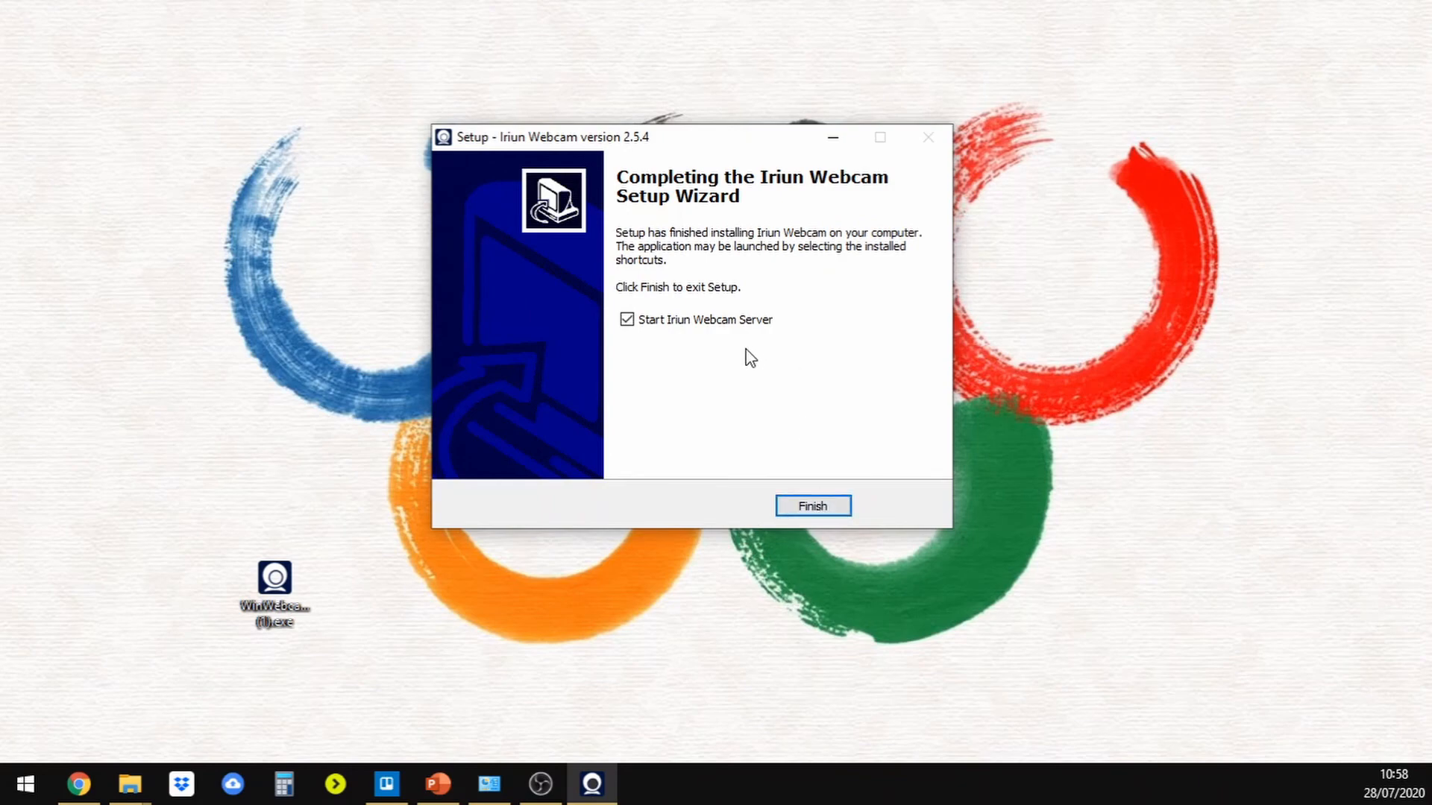
# - Finish the setup with Start Iriun Webcam Server enabled, and set the webcam's default video format to 1920 x 1080
pyautogui.click(812, 507)
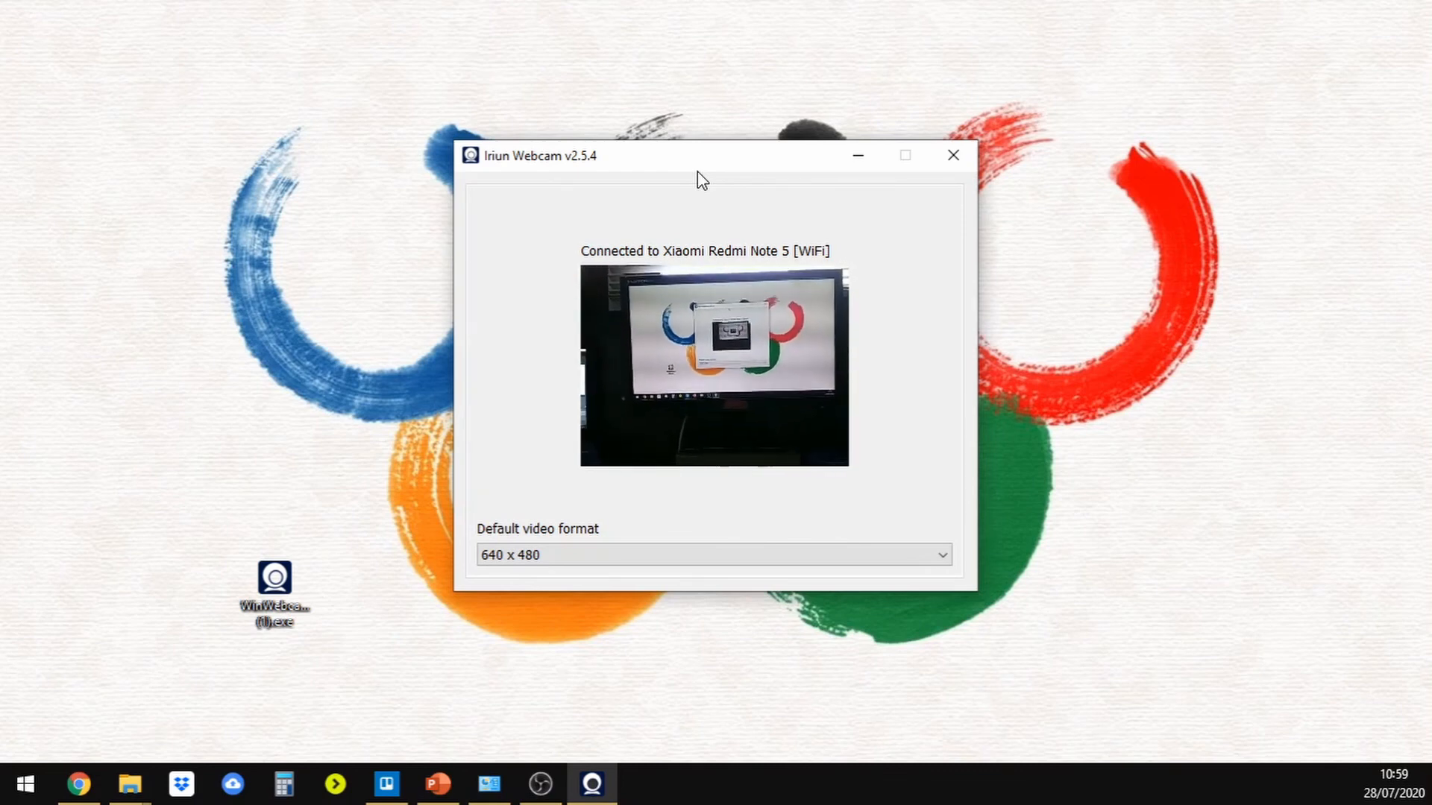
pyautogui.click(589, 553)
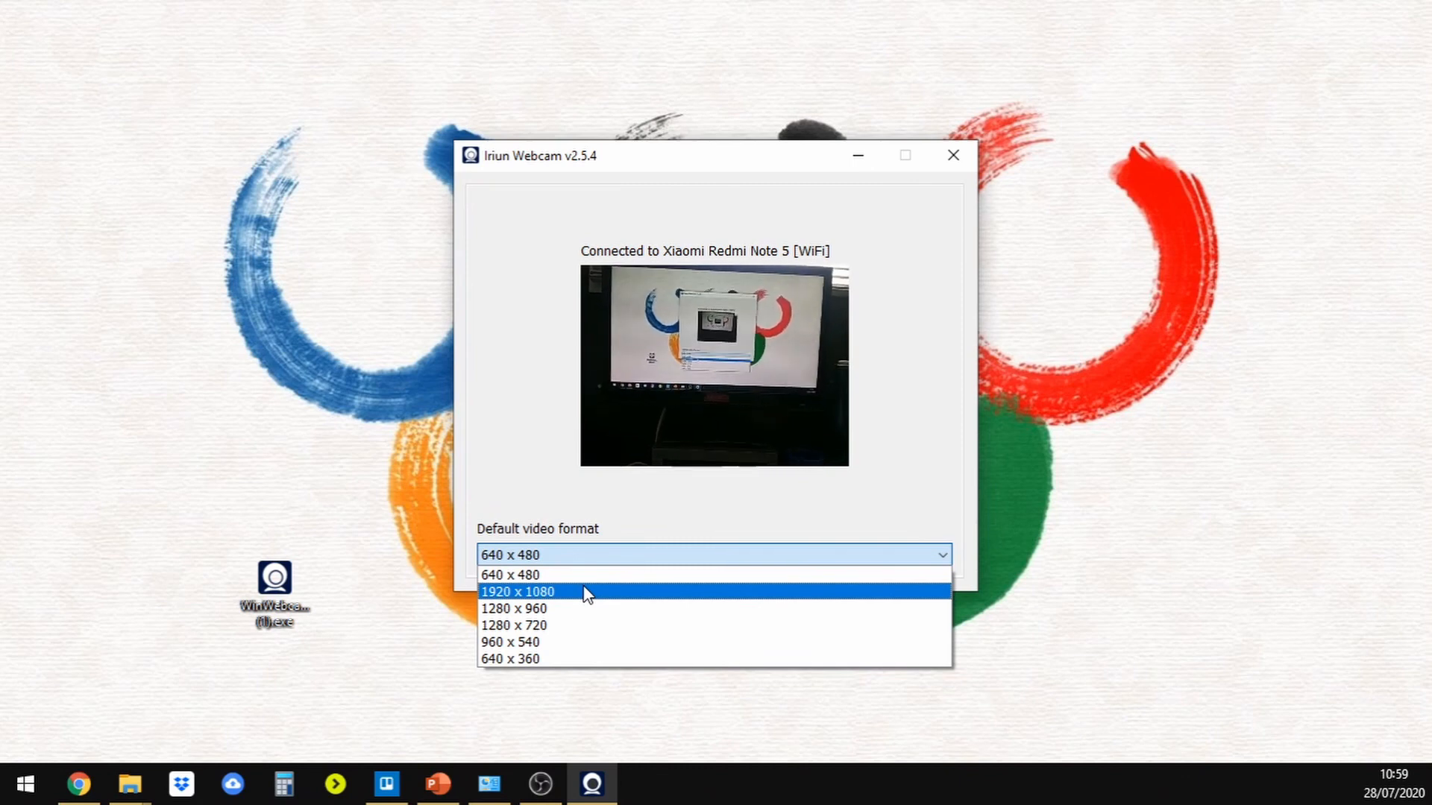
pyautogui.click(585, 591)
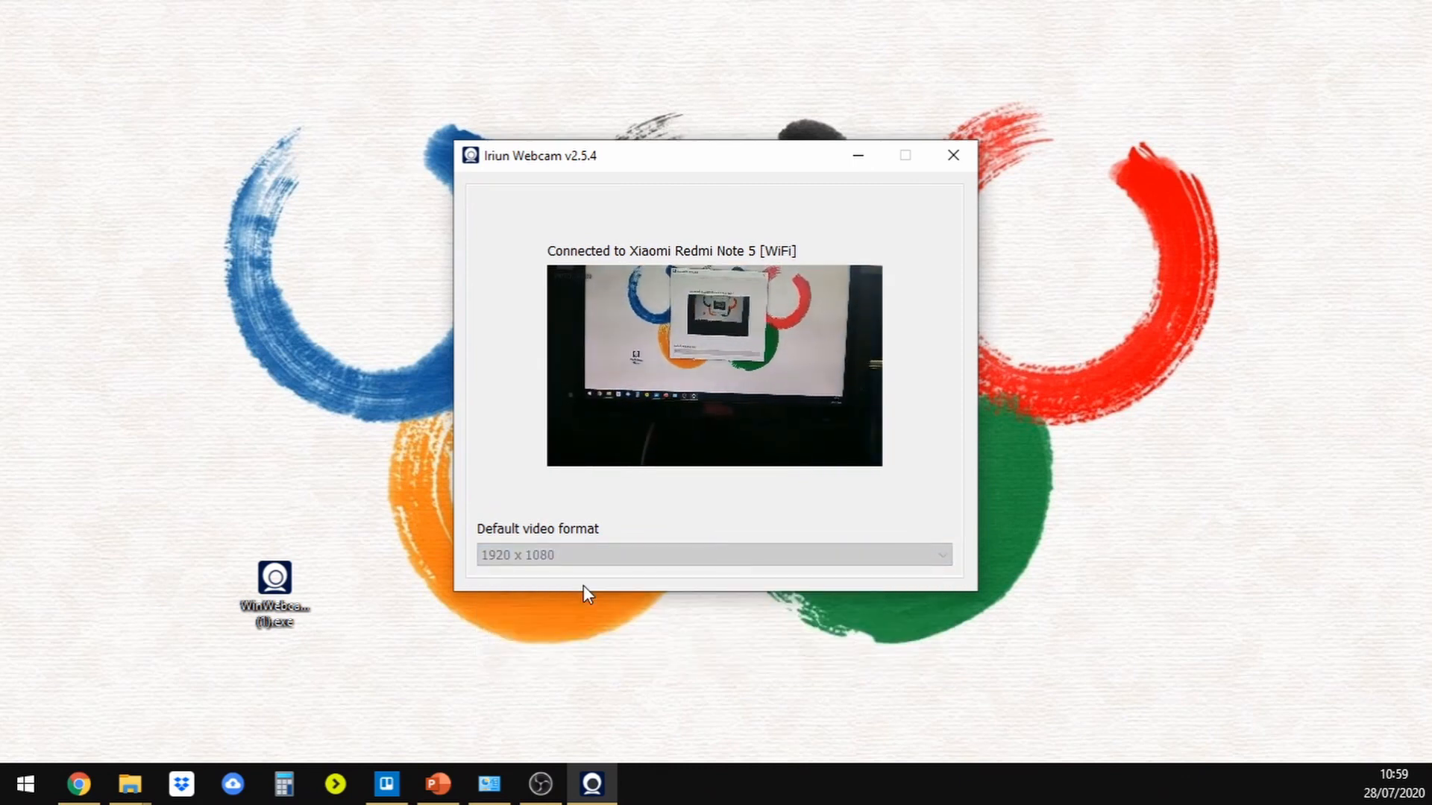